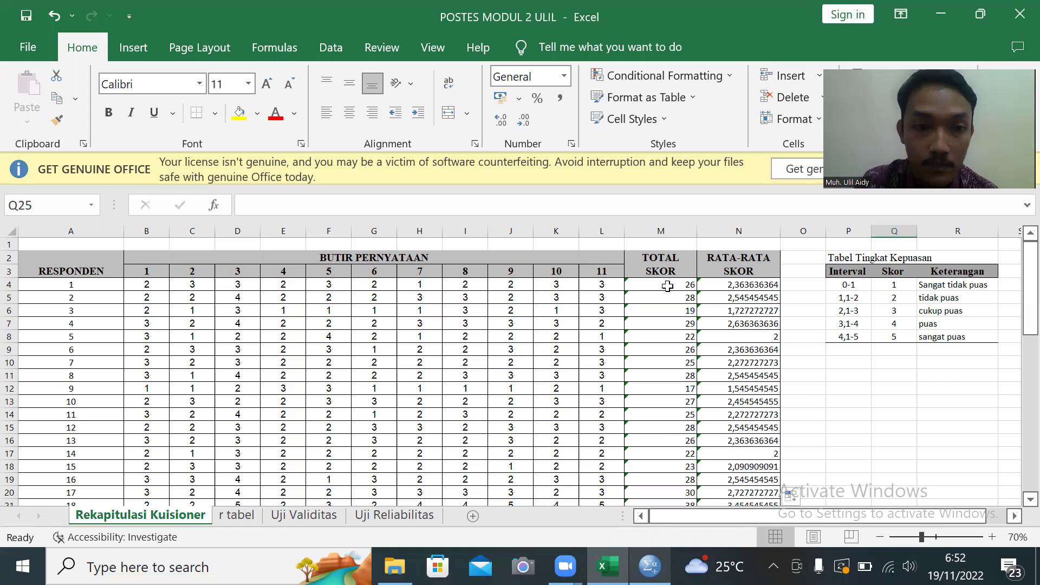
Try to reselect B4:L4 as the range of the existing SUM formula in M4.
{"action": "double_click", "coordinate": [668, 286]}
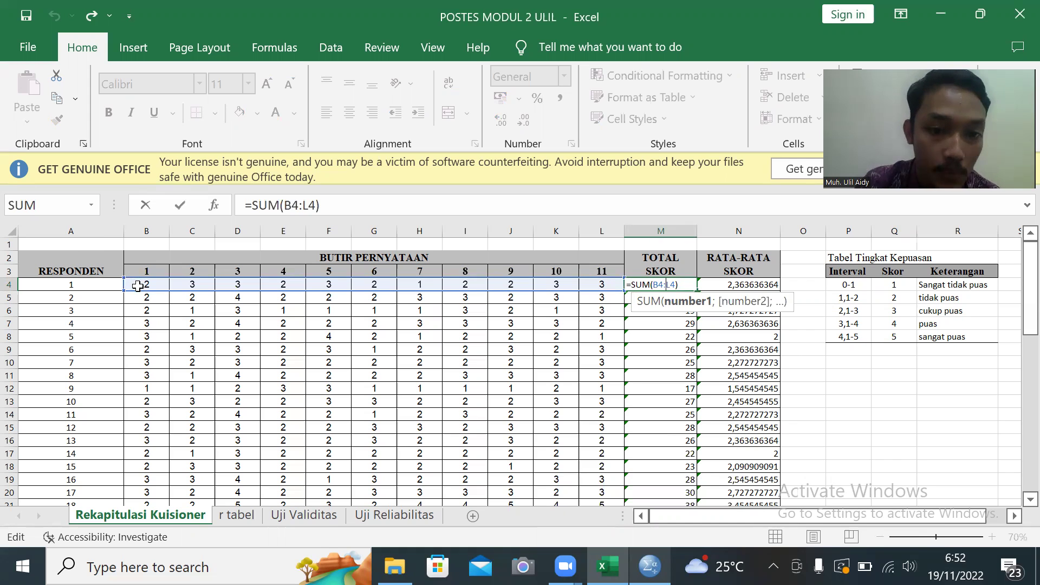
{"action": "left_click_drag", "start_coordinate": [139, 286], "coordinate": [603, 285]}
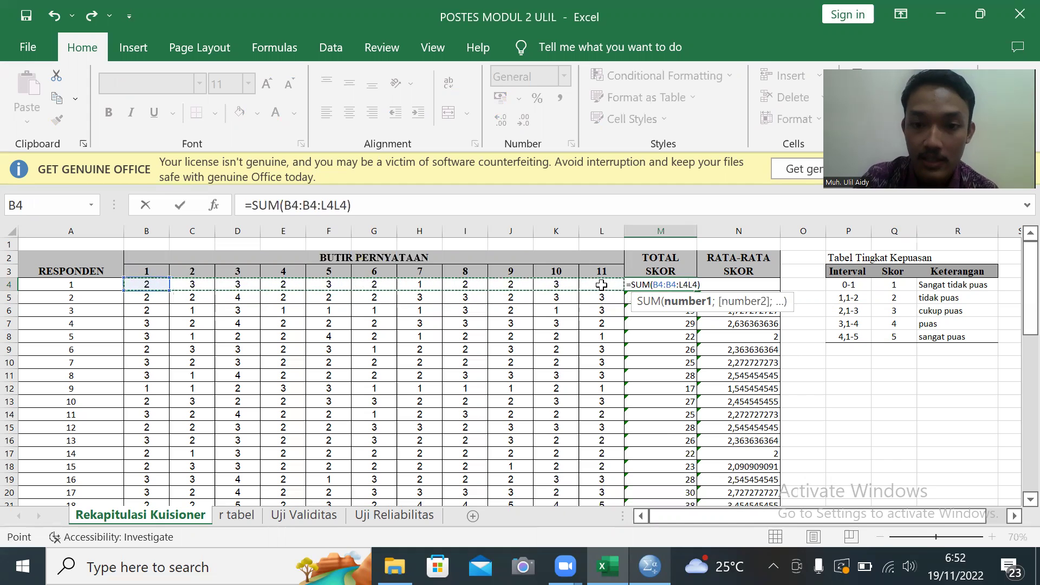
{"action": "left_click", "coordinate": [680, 285]}
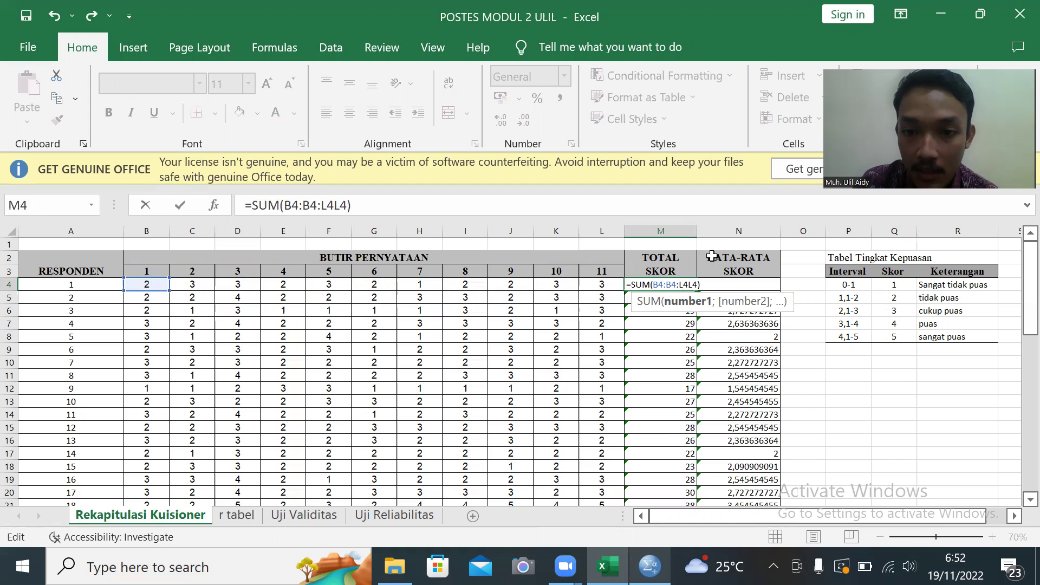
{"action": "left_click", "coordinate": [712, 245]}
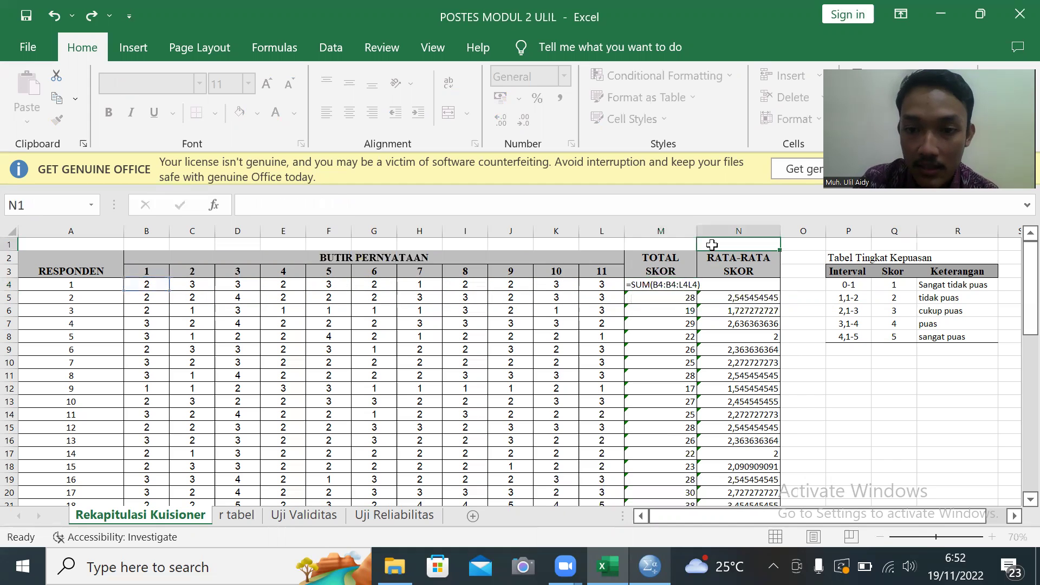
{"action": "left_click", "coordinate": [670, 283]}
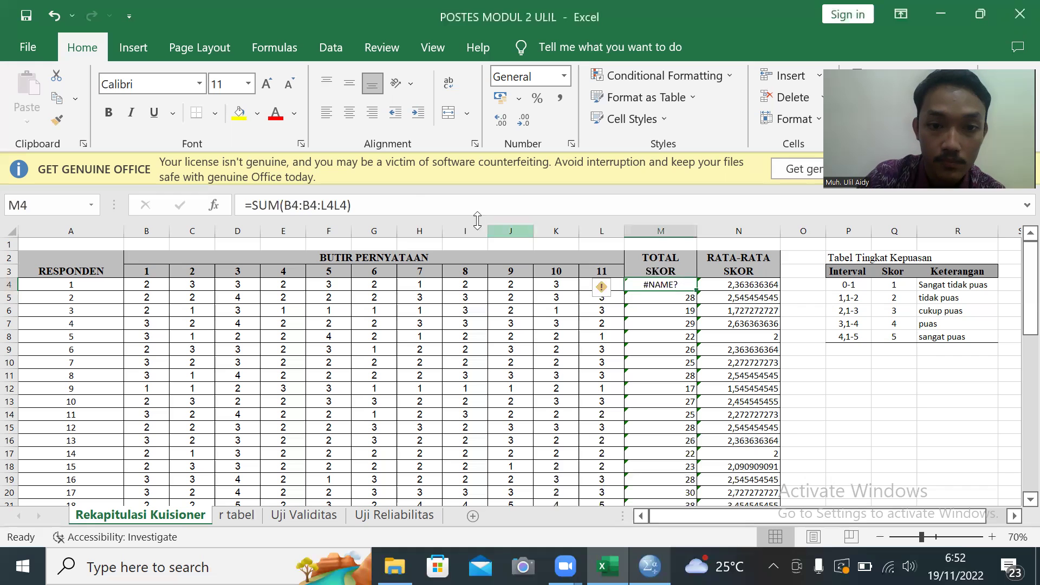
Try to clear the argument of M4's SUM formula and pick B4:L4 again.
{"action": "left_click", "coordinate": [357, 206]}
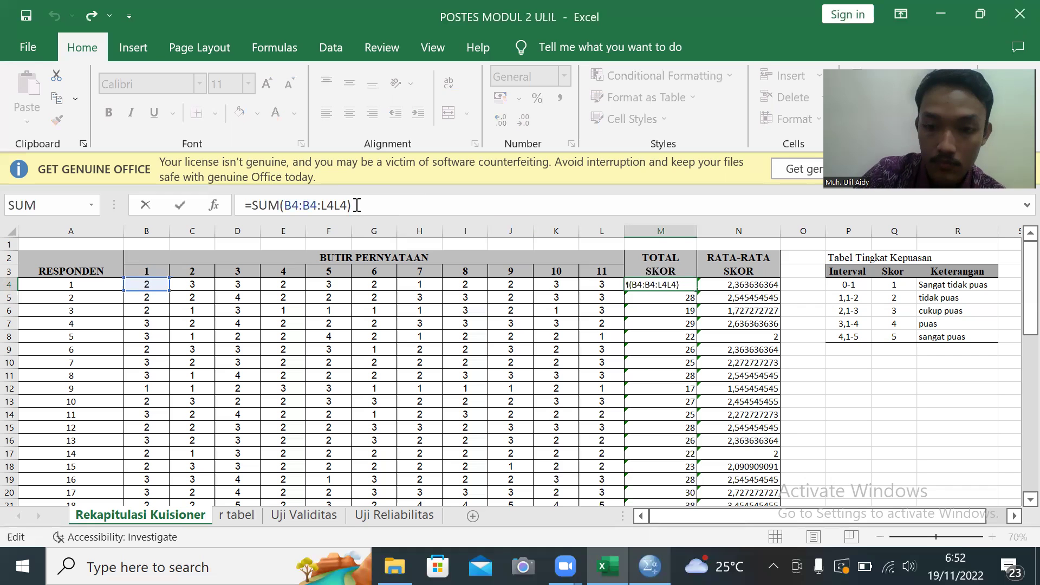
{"action": "key", "text": "BackSpace"}
{"action": "key", "text": "BackSpace"}
{"action": "key", "text": "BackSpace"}
{"action": "key", "text": "BackSpace"}
{"action": "key", "text": "BackSpace"}
{"action": "key", "text": "BackSpace"}
{"action": "key", "text": "BackSpace"}
{"action": "key", "text": "BackSpace"}
{"action": "key", "text": "BackSpace"}
{"action": "key", "text": "BackSpace"}
{"action": "key", "text": "BackSpace"}
{"action": "key", "text": "BackSpace"}
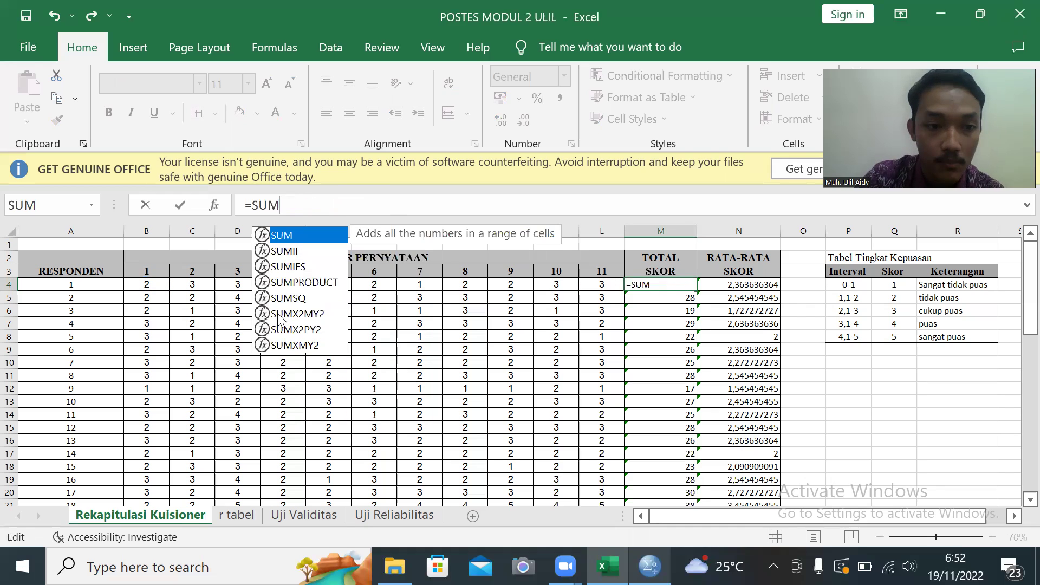
{"action": "left_click", "coordinate": [157, 287]}
{"action": "left_click_drag", "start_coordinate": [188, 286], "coordinate": [590, 284]}
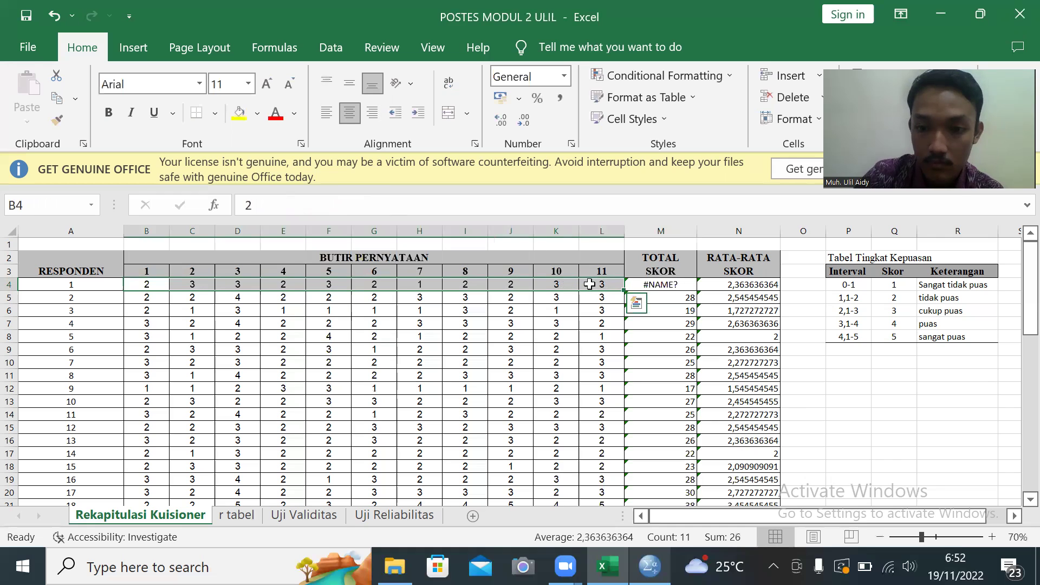
{"action": "key", "text": "Tab"}
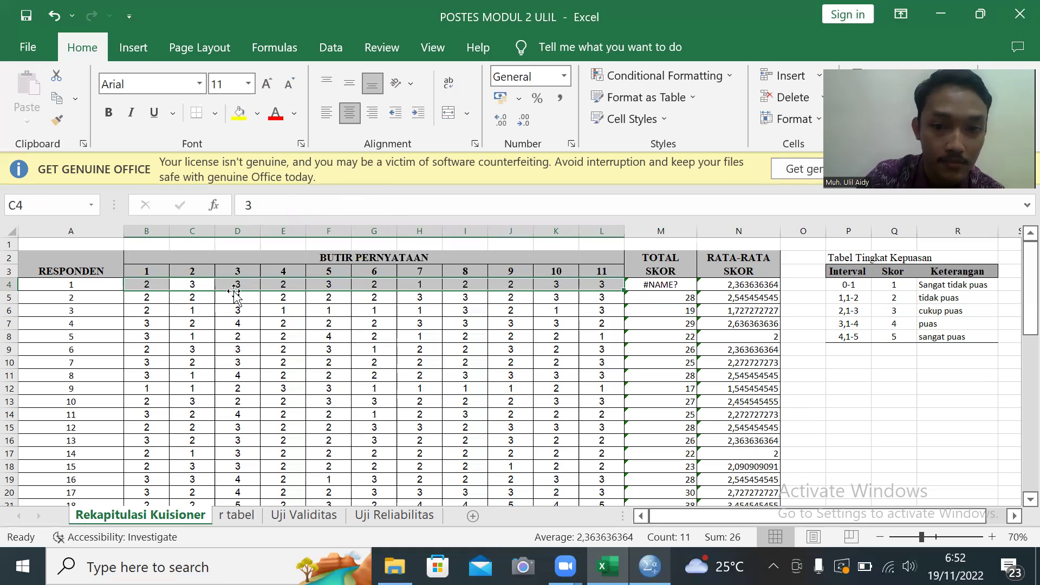
{"action": "left_click", "coordinate": [132, 284]}
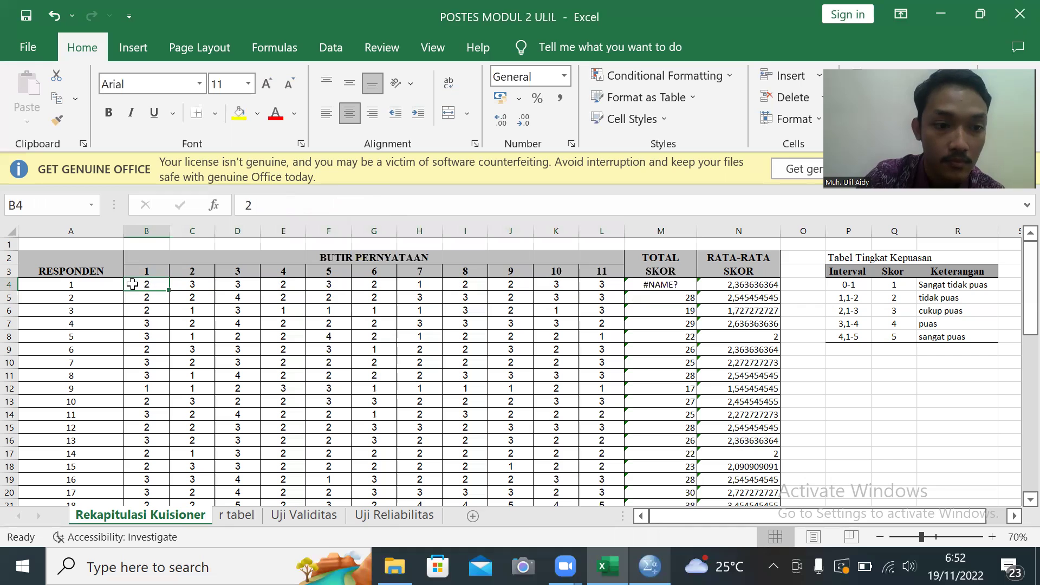
Replace the content of M4 with a SUM formula over B4:L4 to total respondent 1's scores.
{"action": "left_click", "coordinate": [686, 284]}
{"action": "double_click", "coordinate": [687, 285]}
{"action": "key", "text": "BackSpace"}
{"action": "key", "text": "BackSpace"}
{"action": "key", "text": "BackSpace"}
{"action": "key", "text": "BackSpace"}
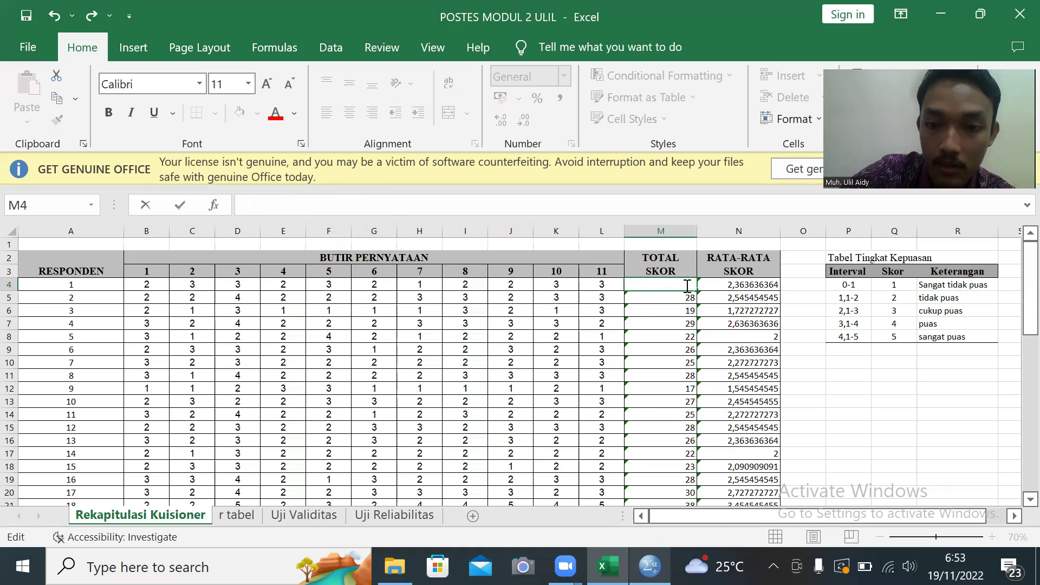
{"action": "type", "text": "+"}
{"action": "key", "text": "BackSpace"}
{"action": "type", "text": "=sum"}
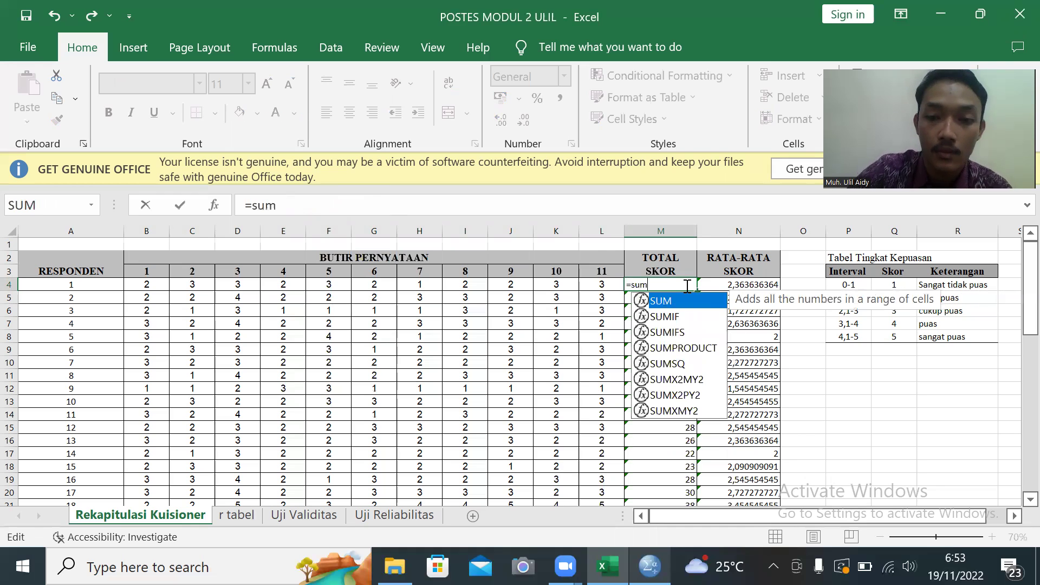
{"action": "double_click", "coordinate": [686, 301]}
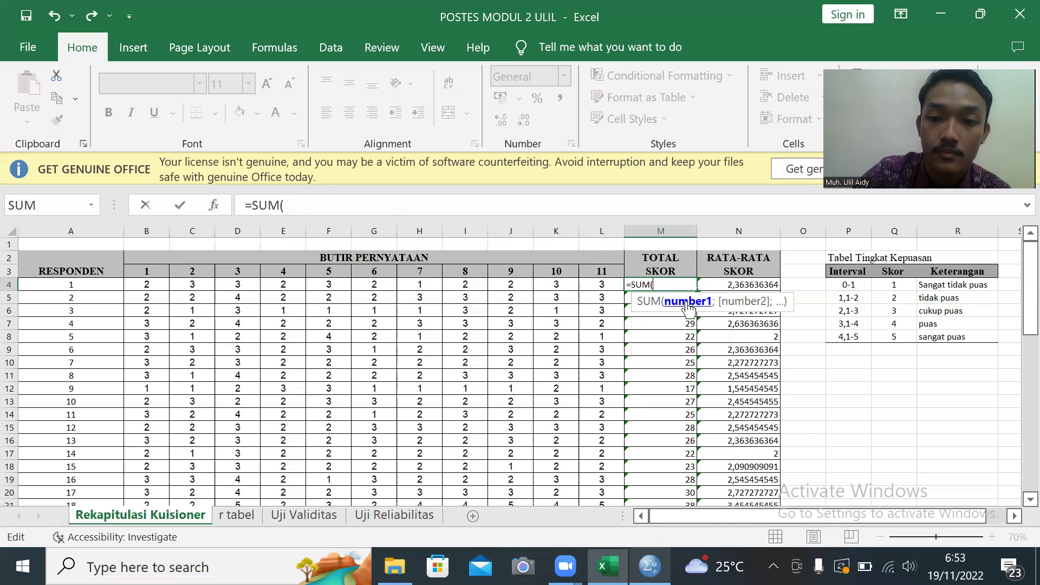
{"action": "left_click_drag", "start_coordinate": [144, 283], "coordinate": [595, 283]}
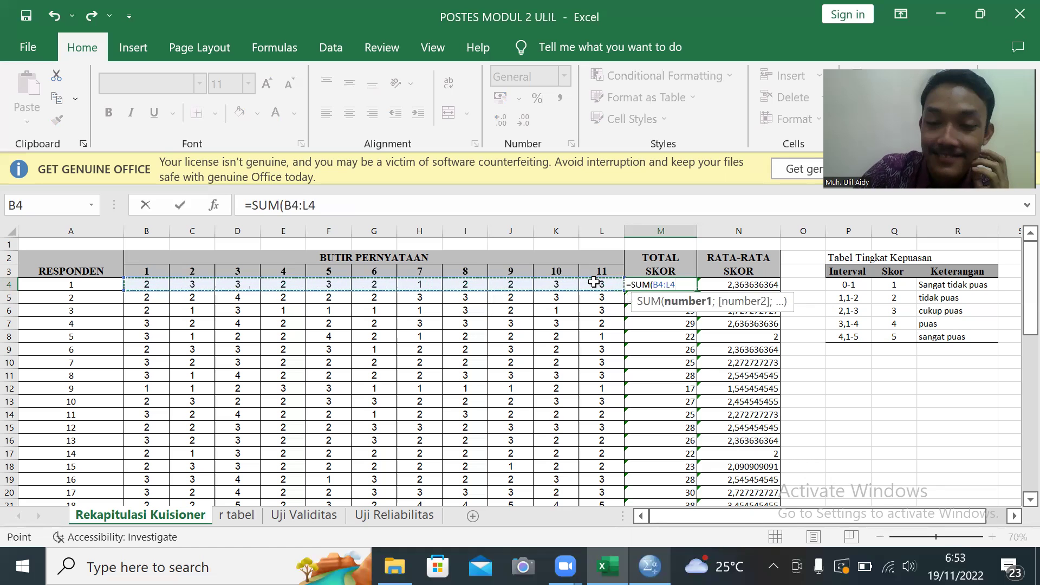
{"action": "key", "text": "Return"}
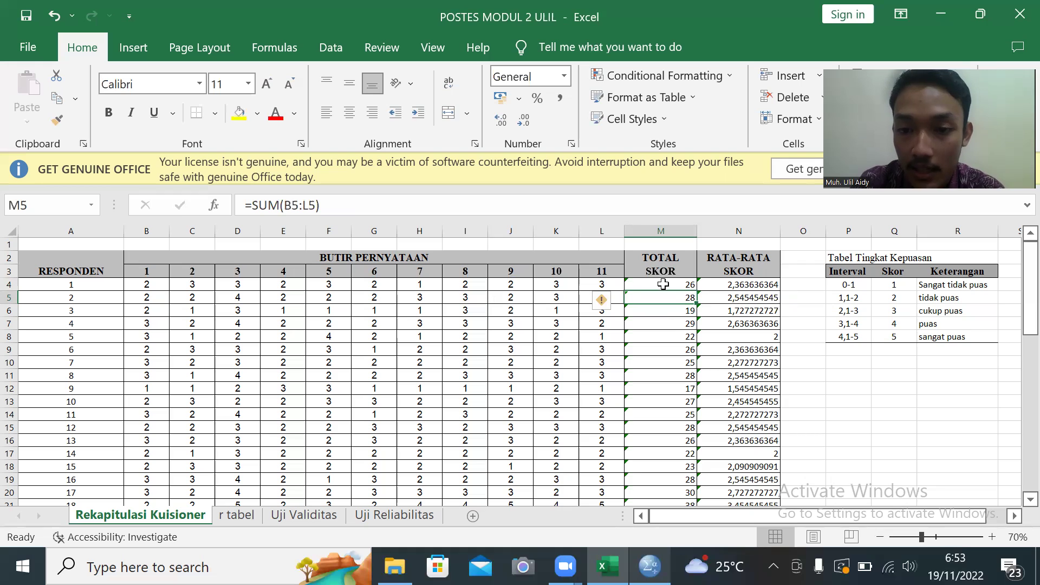
Fill the total score formula from M4 down the TOTAL SKOR column for all respondents.
{"action": "left_click", "coordinate": [690, 286]}
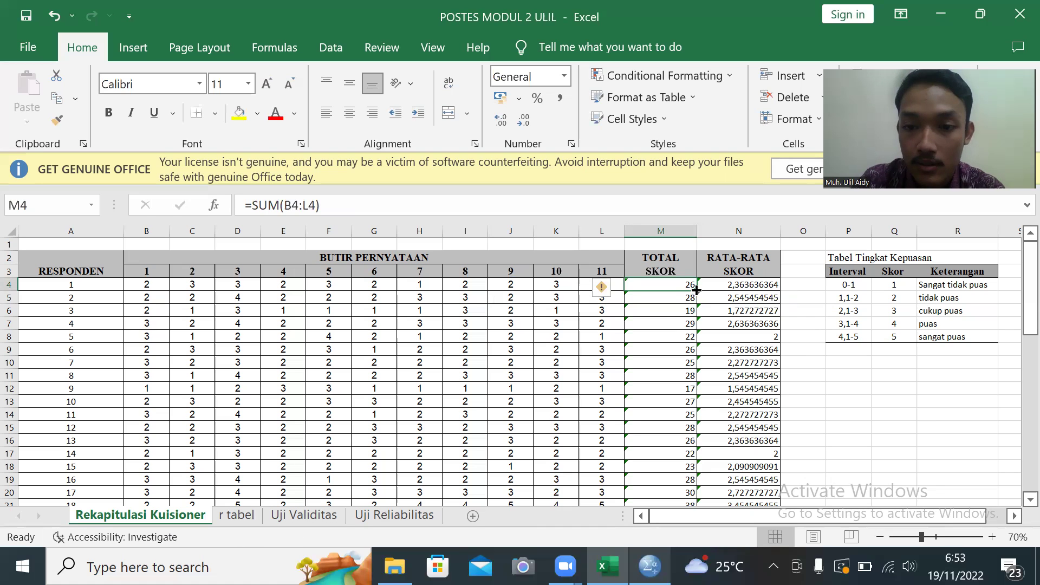
{"action": "double_click", "coordinate": [696, 290]}
{"action": "scroll", "coordinate": [675, 339], "scroll_direction": "down", "scroll_amount": 2}
{"action": "scroll", "coordinate": [675, 339], "scroll_direction": "up", "scroll_amount": 2}
{"action": "scroll", "coordinate": [675, 339], "scroll_direction": "down", "scroll_amount": 2}
{"action": "scroll", "coordinate": [675, 340], "scroll_direction": "up", "scroll_amount": 3}
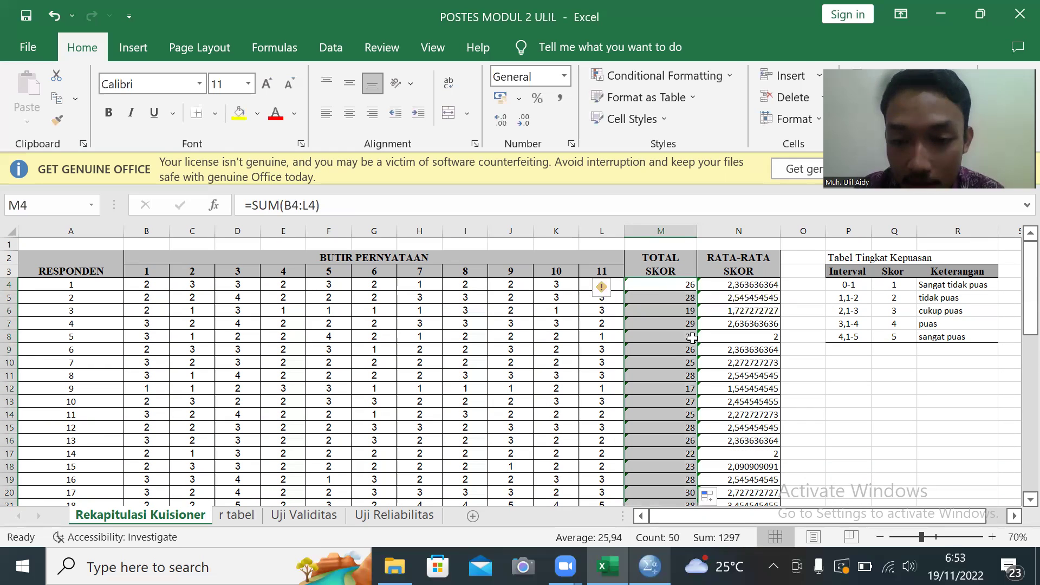
Check the B4:L4 range averaged in N4 and fill its formula down the RATA-RATA SKOR column for all respondents.
{"action": "left_click", "coordinate": [734, 270]}
{"action": "left_click", "coordinate": [738, 286]}
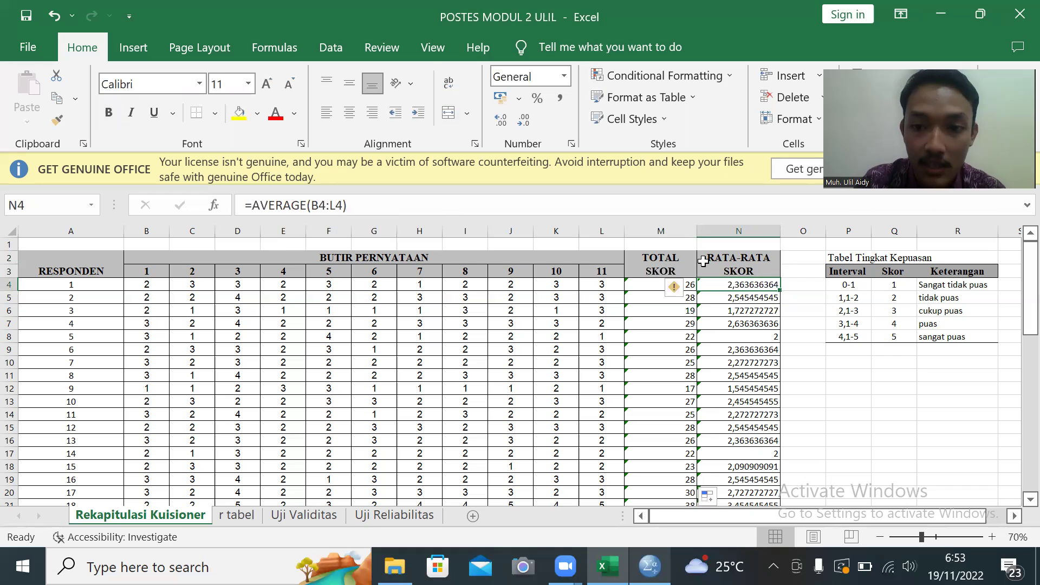
{"action": "left_click_drag", "start_coordinate": [155, 285], "coordinate": [609, 285]}
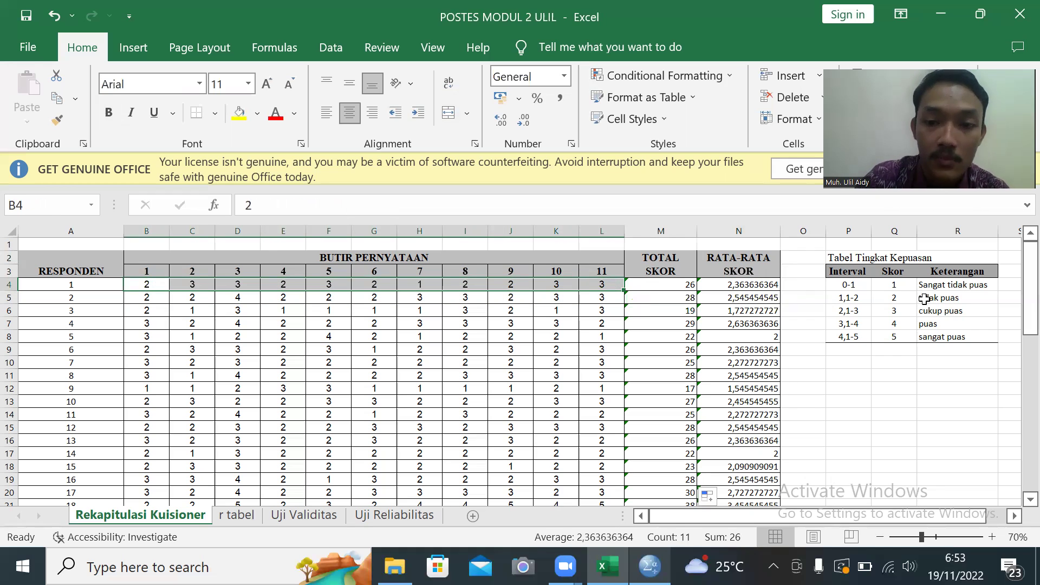
{"action": "left_click", "coordinate": [832, 362]}
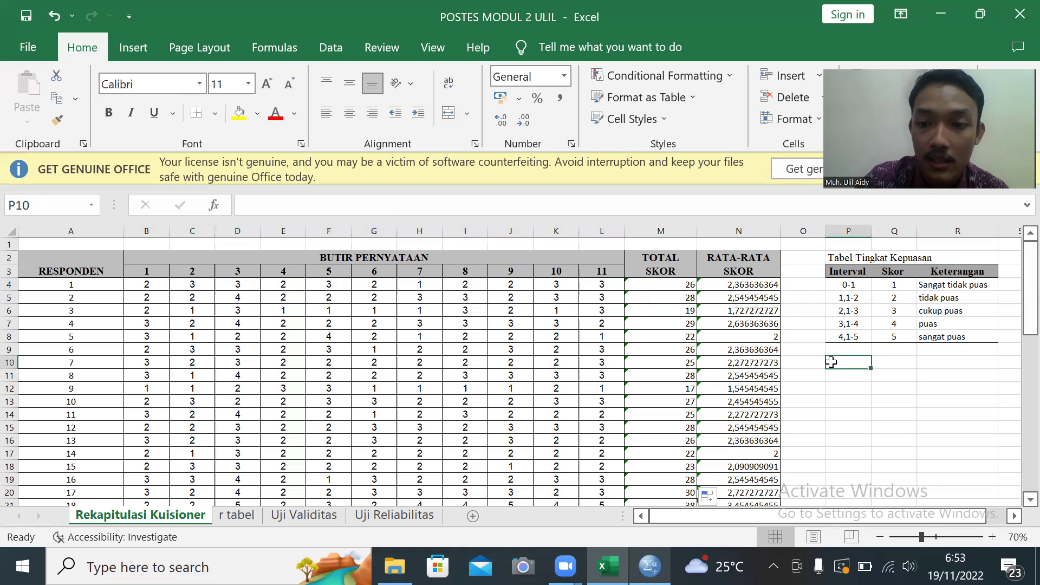
{"action": "left_click", "coordinate": [757, 287]}
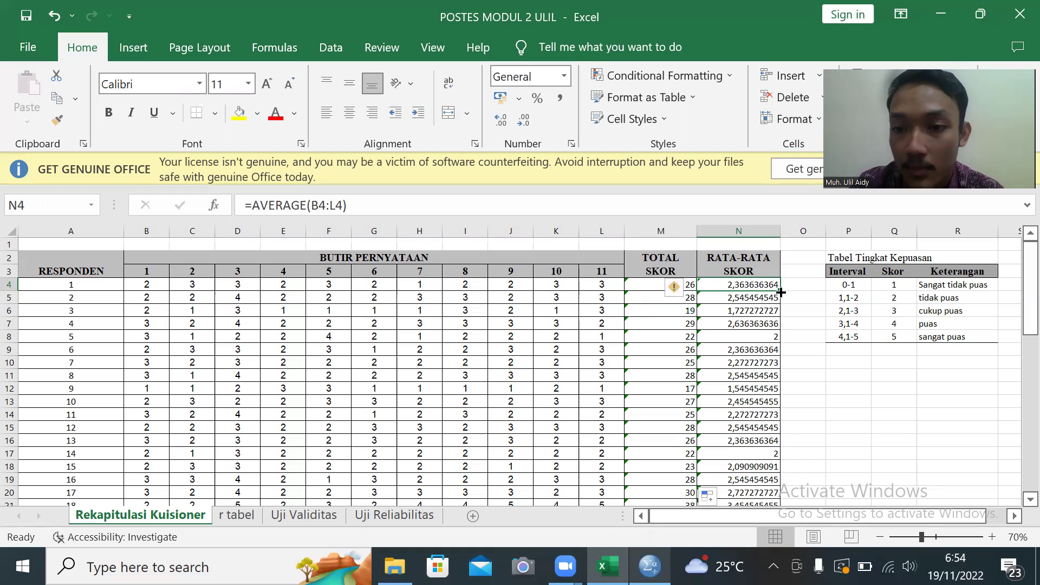
{"action": "double_click", "coordinate": [781, 293]}
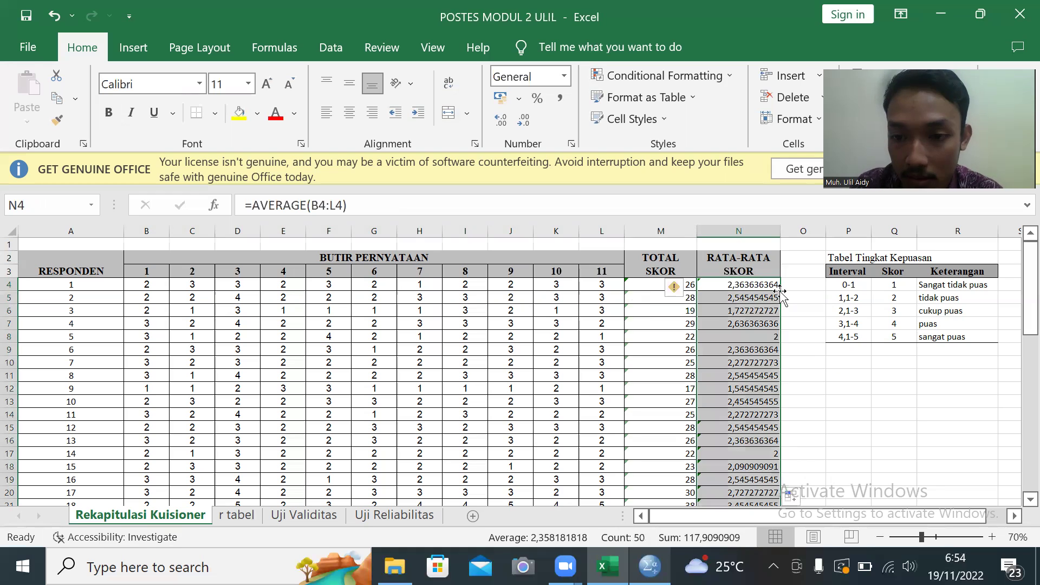
Examine the intervals, scores and descriptions in the Tabel Tingkat Kepuasan.
{"action": "left_click", "coordinate": [828, 358]}
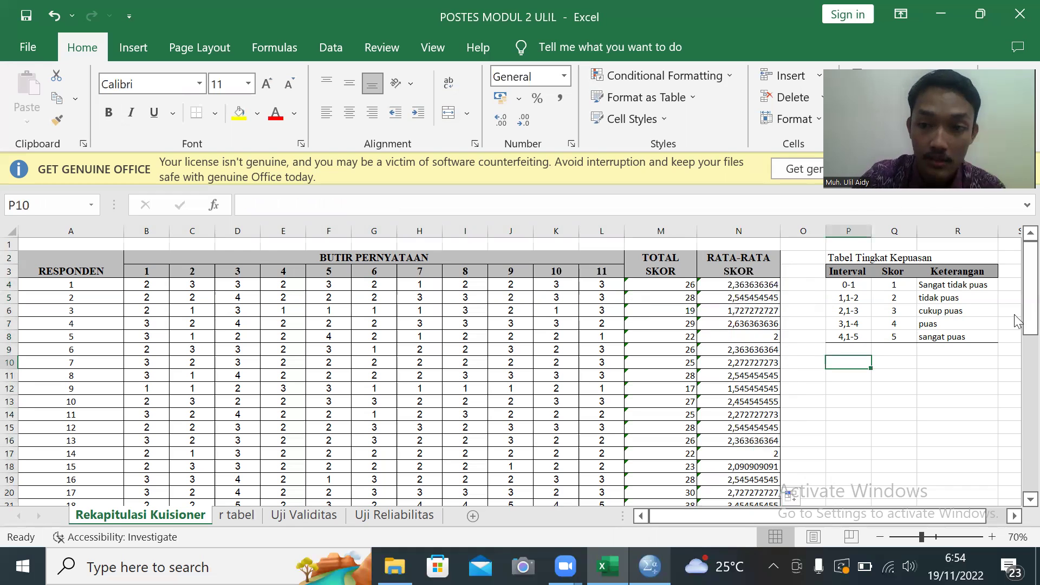
{"action": "scroll", "coordinate": [904, 353], "scroll_direction": "right", "scroll_amount": 3}
{"action": "scroll", "coordinate": [905, 353], "scroll_direction": "right", "scroll_amount": 5}
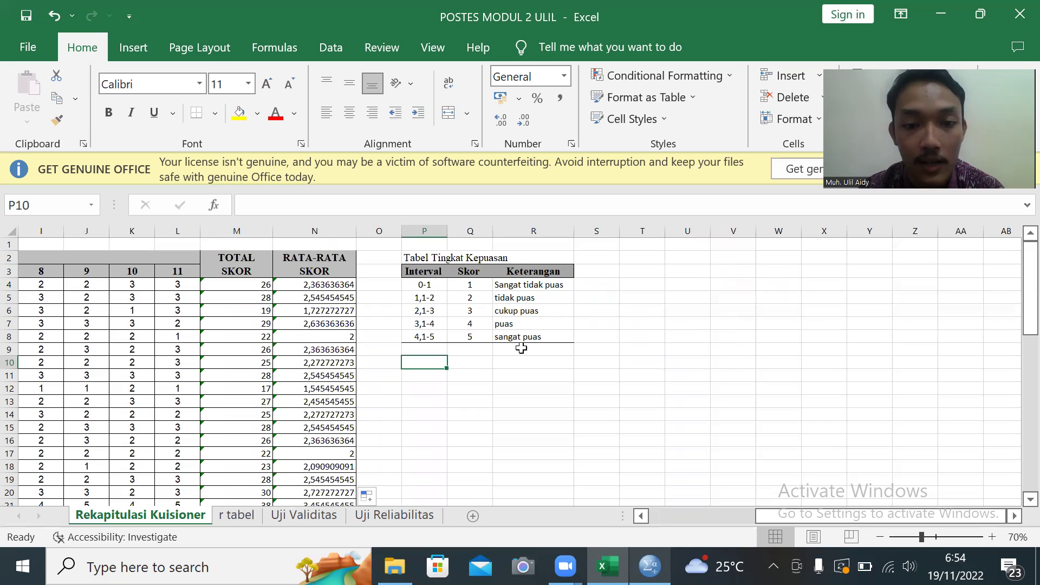
Examine the Uji Dua Arah values on the r tabel sheet and the highlighted critical value in the r table.
{"action": "left_click", "coordinate": [237, 515]}
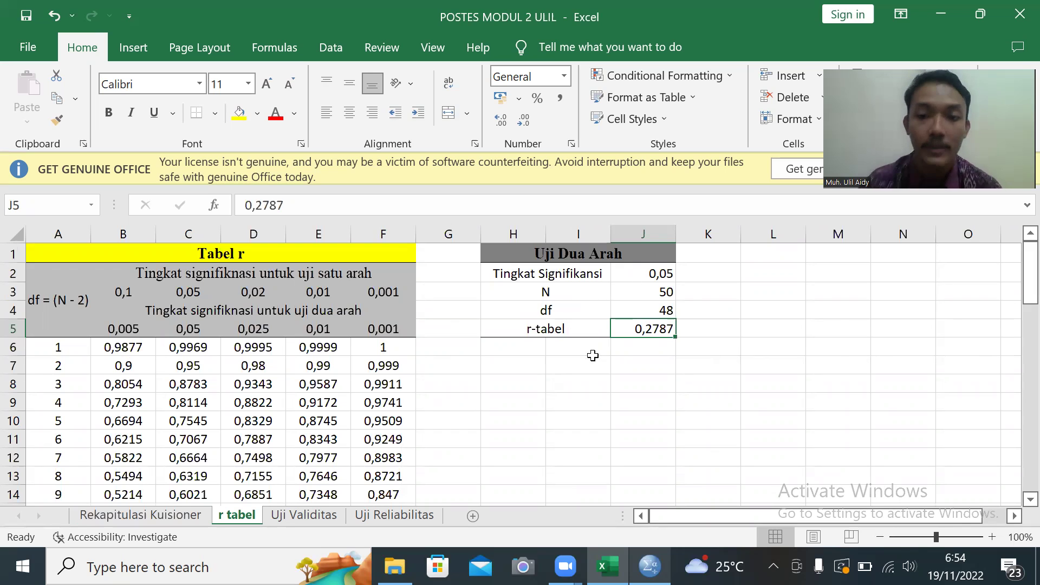
{"action": "left_click", "coordinate": [627, 275]}
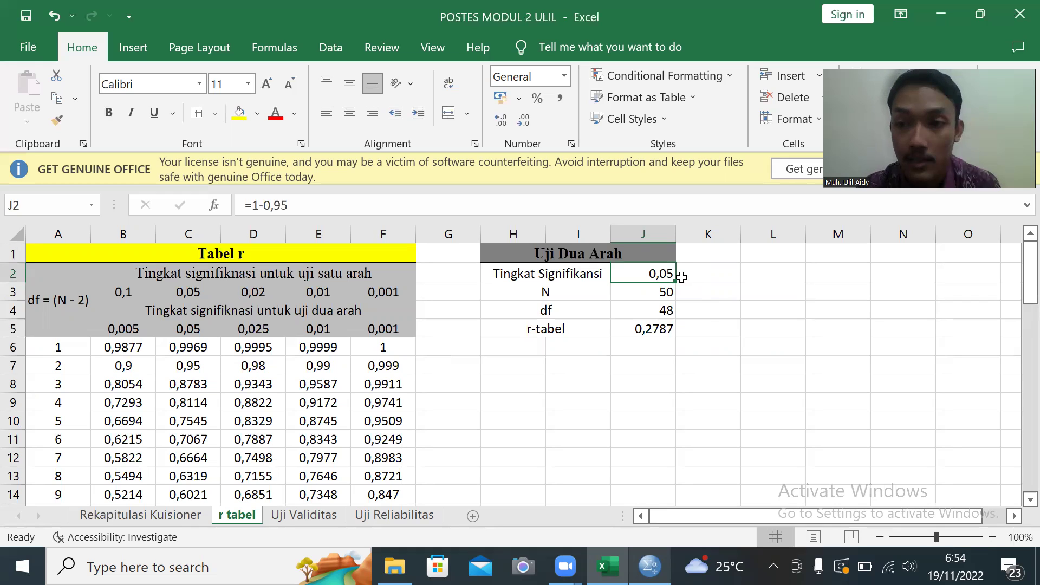
{"action": "left_click", "coordinate": [637, 290]}
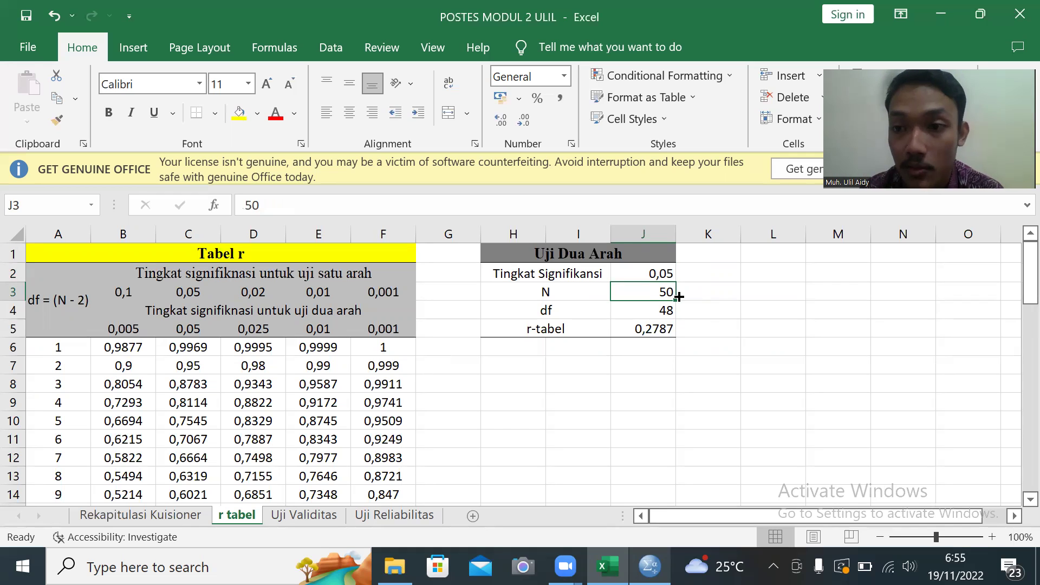
{"action": "left_click", "coordinate": [583, 315]}
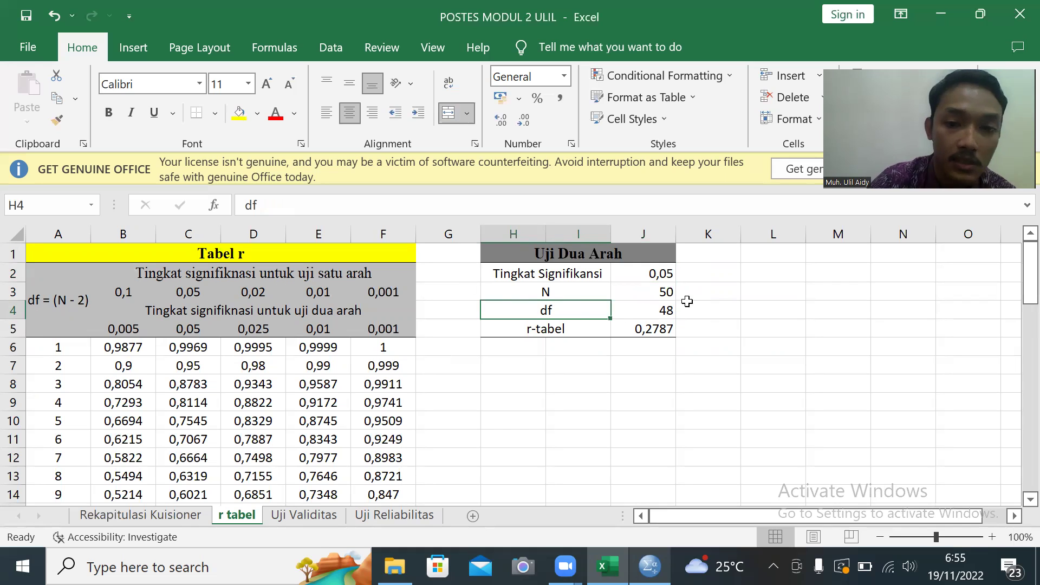
{"action": "left_click", "coordinate": [670, 312]}
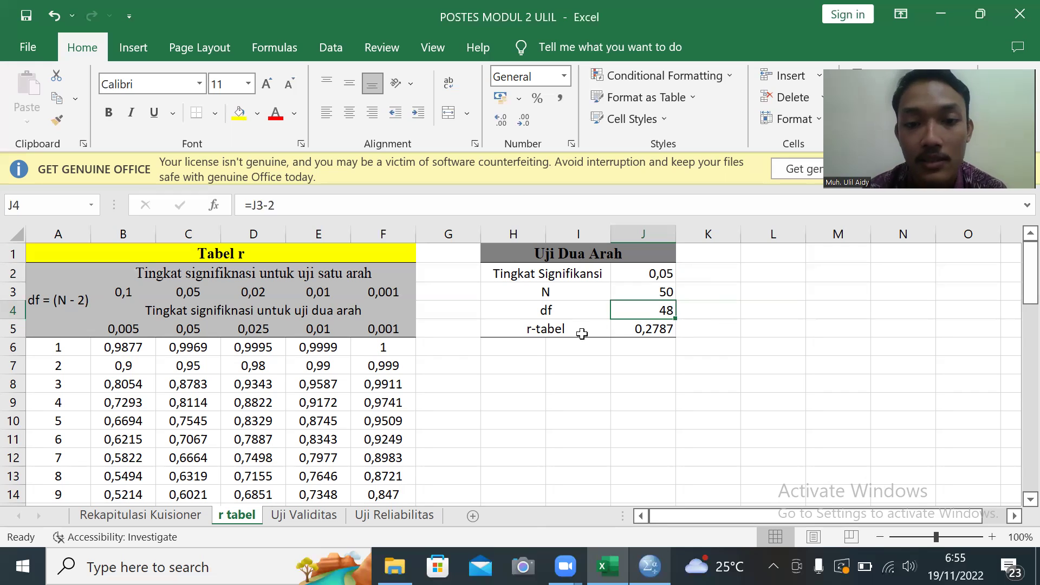
{"action": "left_click", "coordinate": [663, 336]}
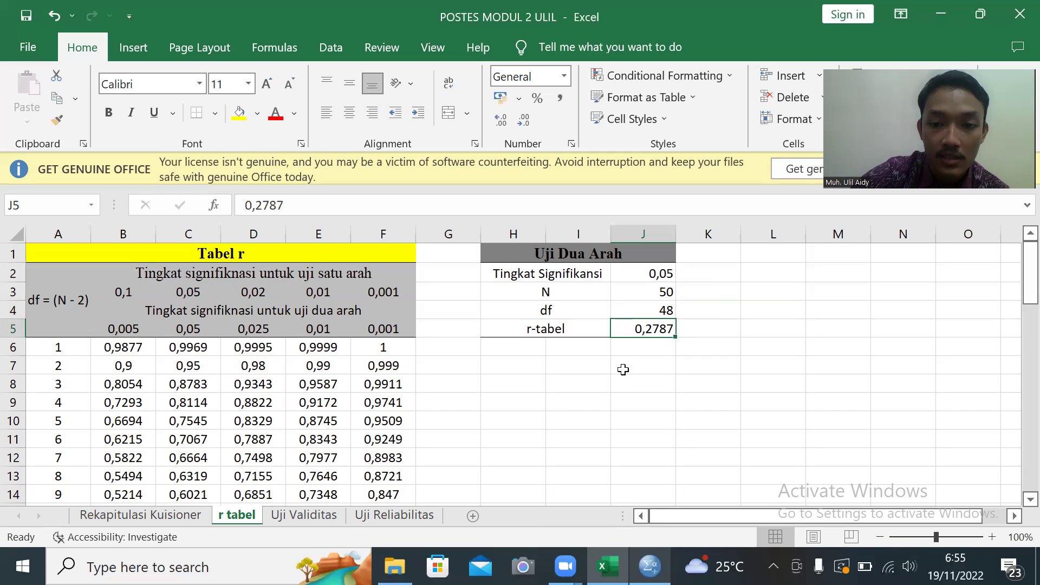
{"action": "scroll", "coordinate": [612, 391], "scroll_direction": "down", "scroll_amount": 14}
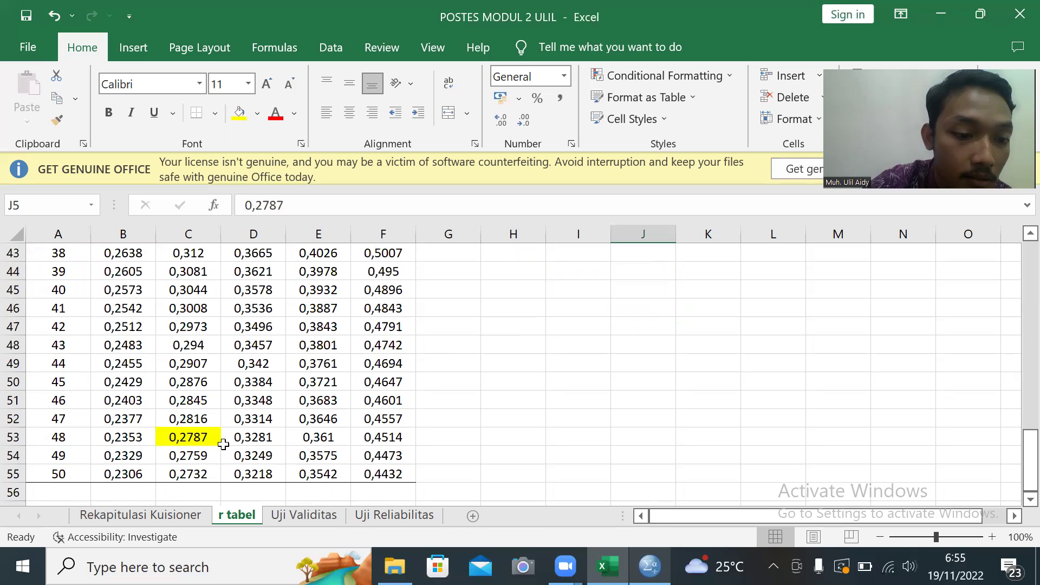
{"action": "scroll", "coordinate": [532, 431], "scroll_direction": "up", "scroll_amount": 14}
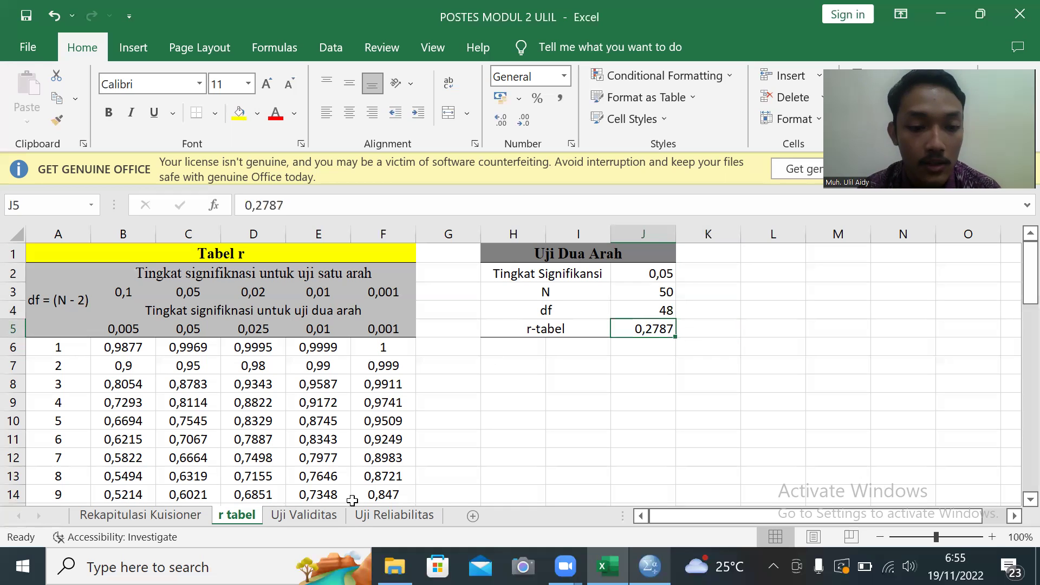
Examine the t tabel and r tabel formulas in B6 and B7 of the Uji Validitas sheet and the α and df cells they use.
{"action": "left_click", "coordinate": [324, 516]}
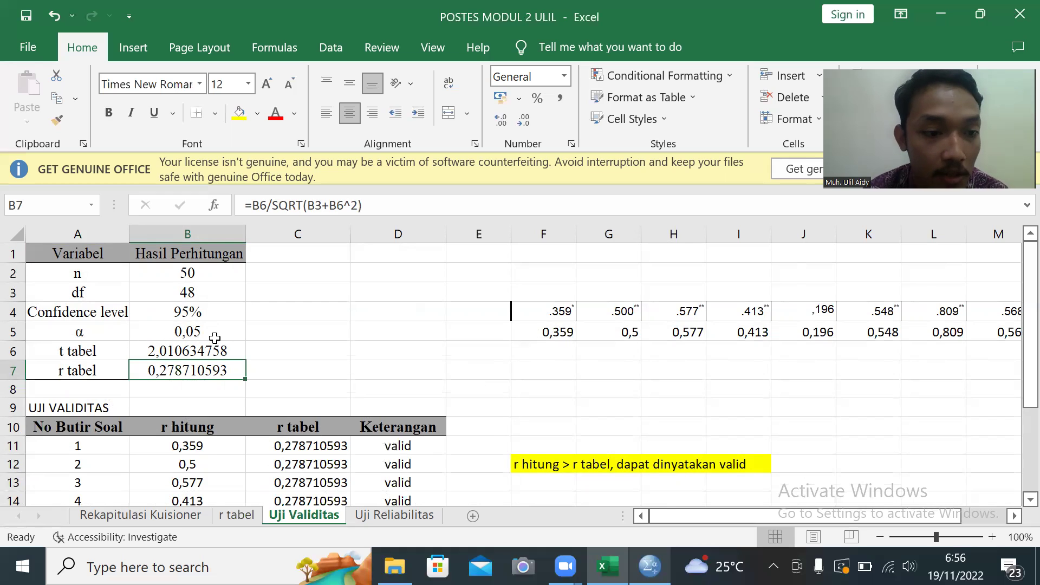
{"action": "left_click", "coordinate": [180, 352]}
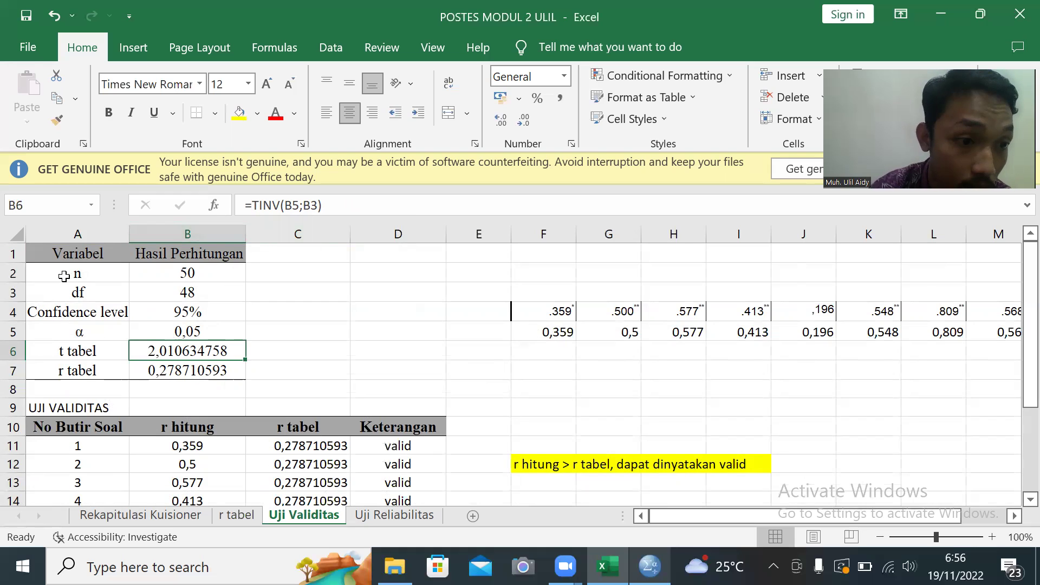
{"action": "left_click", "coordinate": [180, 328]}
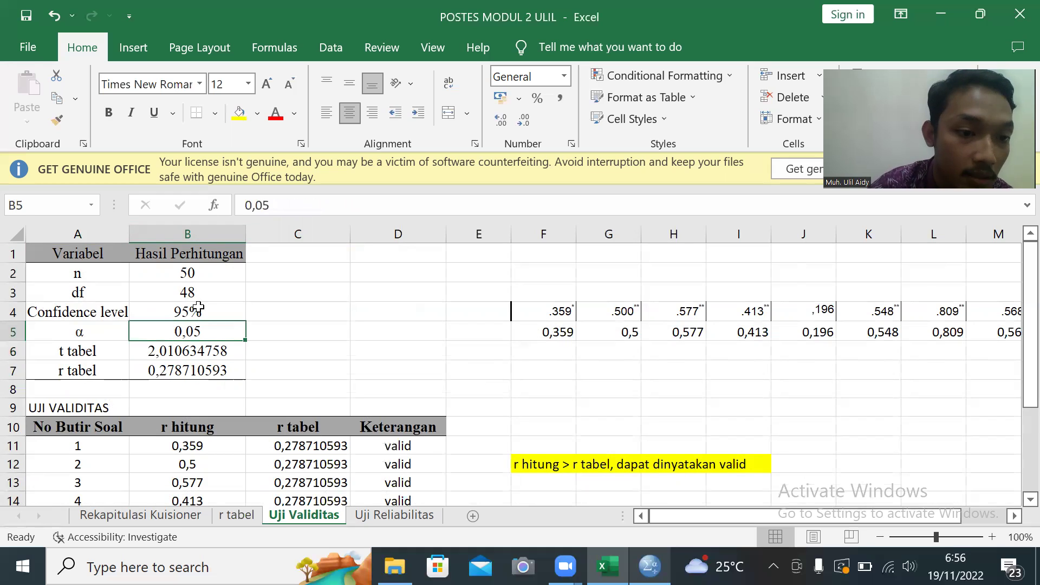
{"action": "left_click", "coordinate": [187, 355]}
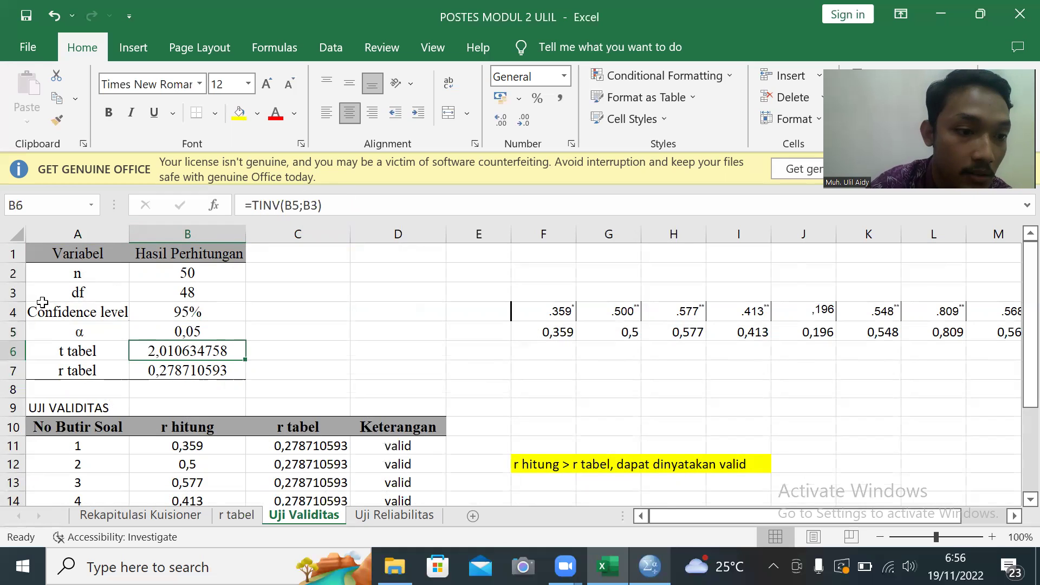
{"action": "left_click", "coordinate": [205, 293]}
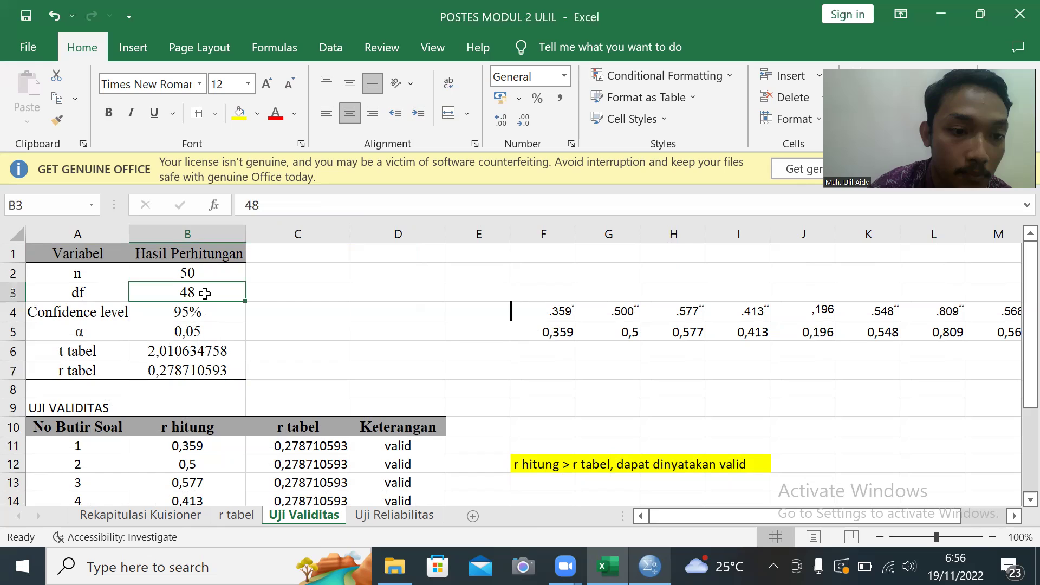
{"action": "left_click", "coordinate": [225, 351]}
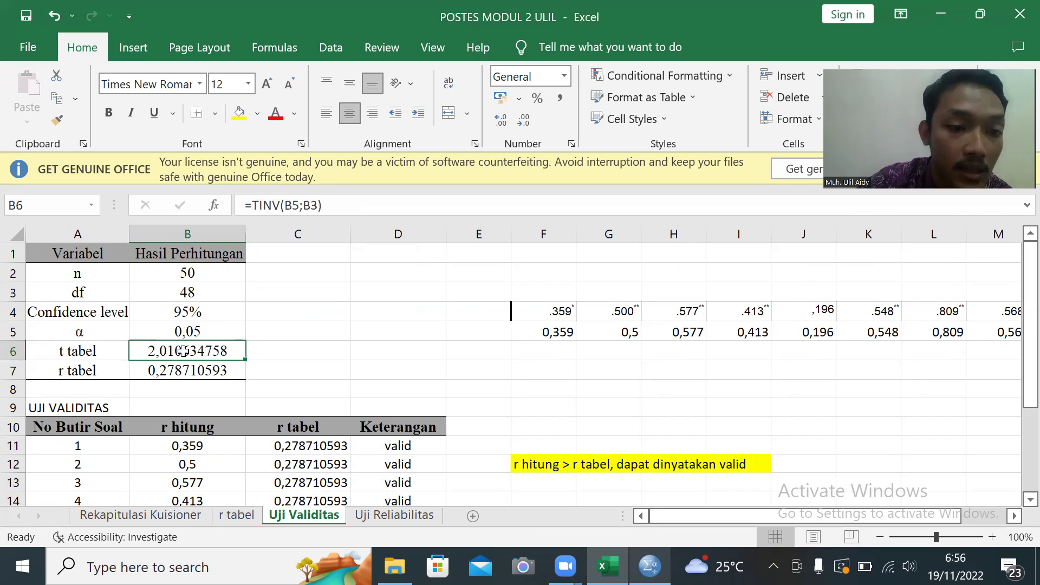
{"action": "left_click", "coordinate": [162, 372]}
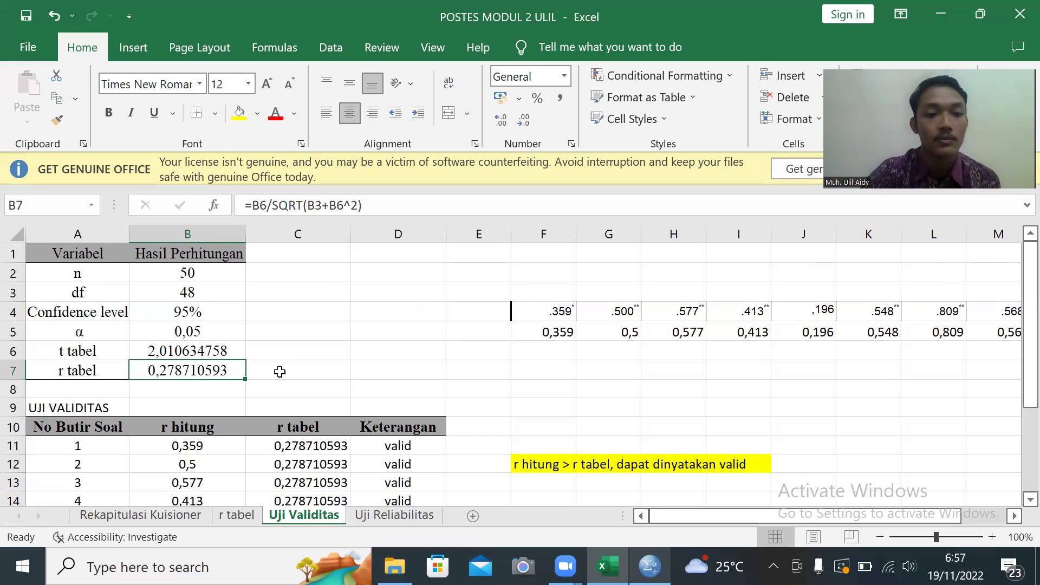
Examine the item results in the UJI VALIDITAS table, also glancing at the r tabel and Uji Reliabilitas sheets.
{"action": "scroll", "coordinate": [295, 374], "scroll_direction": "down", "scroll_amount": 2}
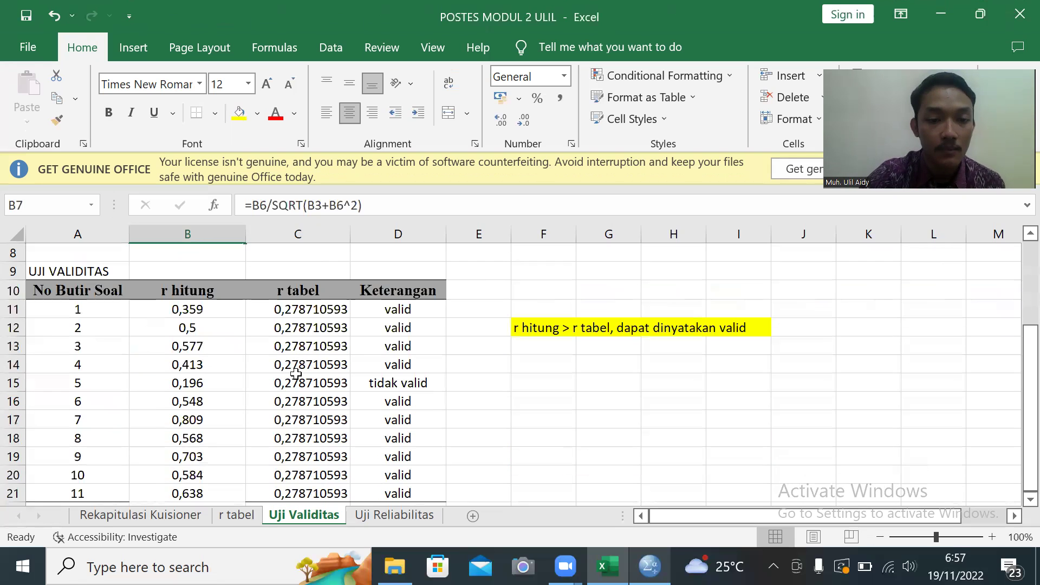
{"action": "left_click", "coordinate": [245, 517]}
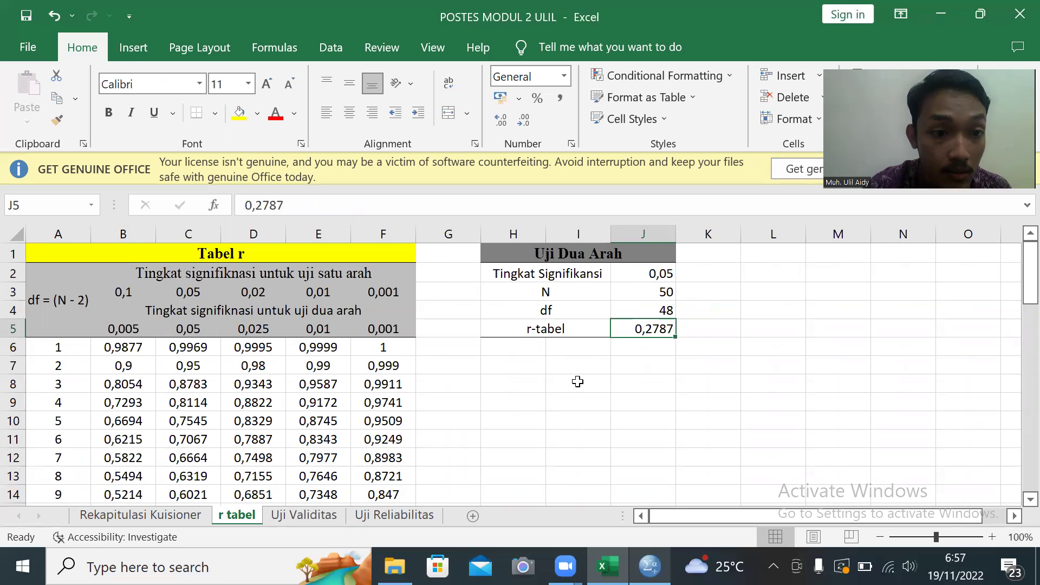
{"action": "scroll", "coordinate": [578, 382], "scroll_direction": "down", "scroll_amount": 2}
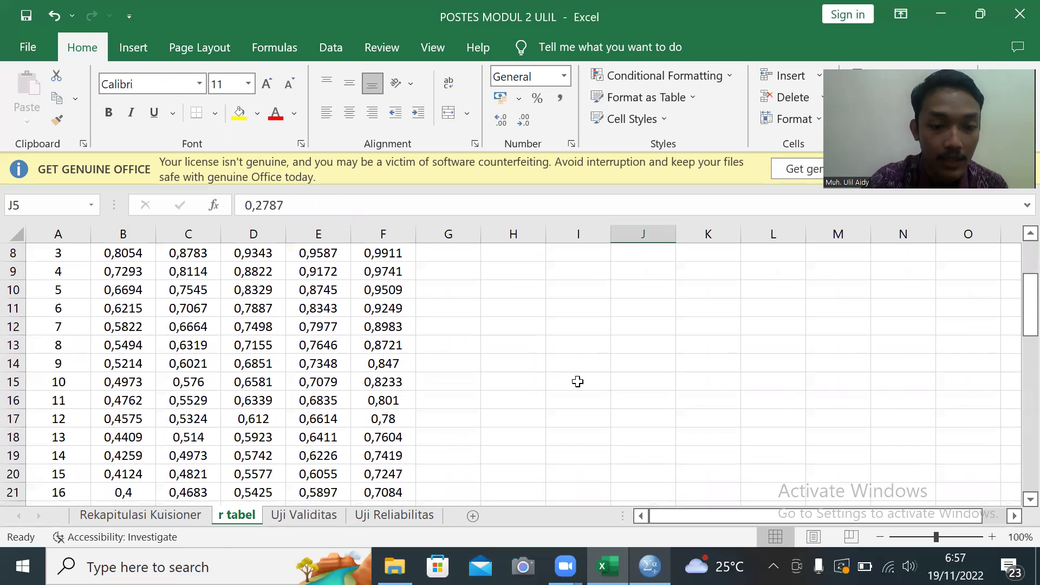
{"action": "left_click", "coordinate": [313, 517]}
{"action": "left_click", "coordinate": [385, 514]}
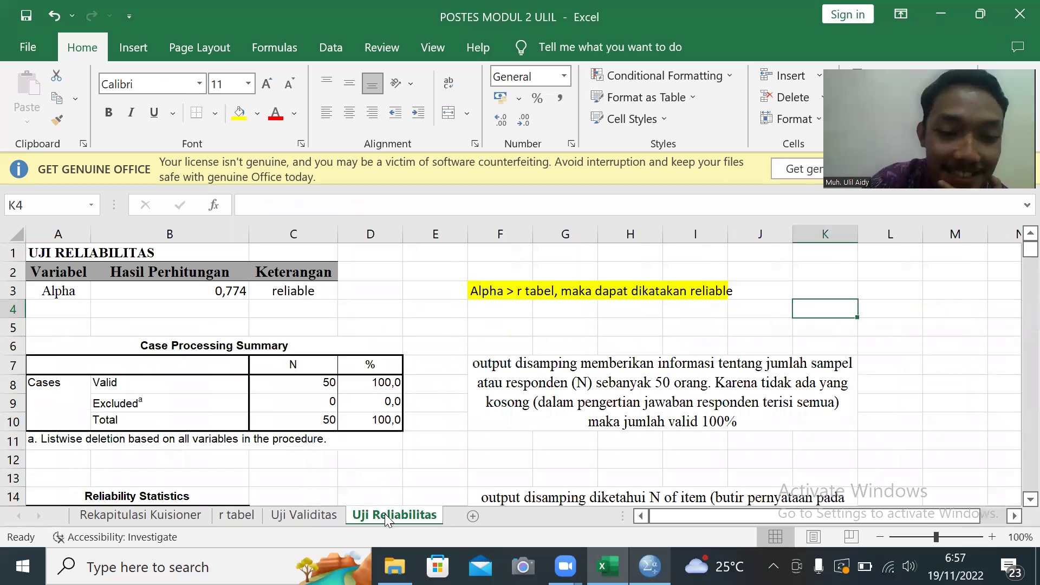
{"action": "left_click", "coordinate": [304, 515]}
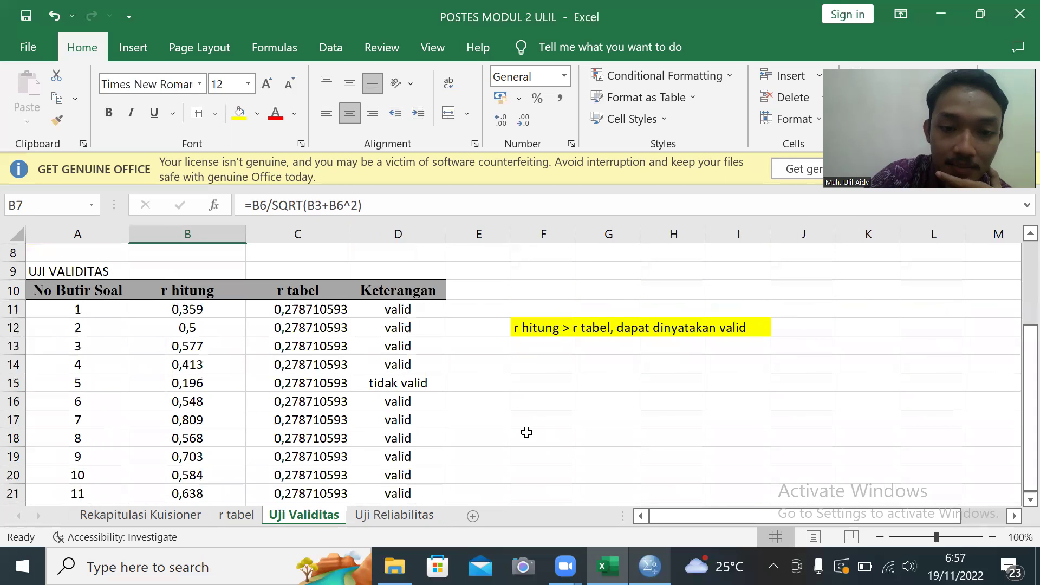
{"action": "scroll", "coordinate": [527, 433], "scroll_direction": "down", "scroll_amount": 5}
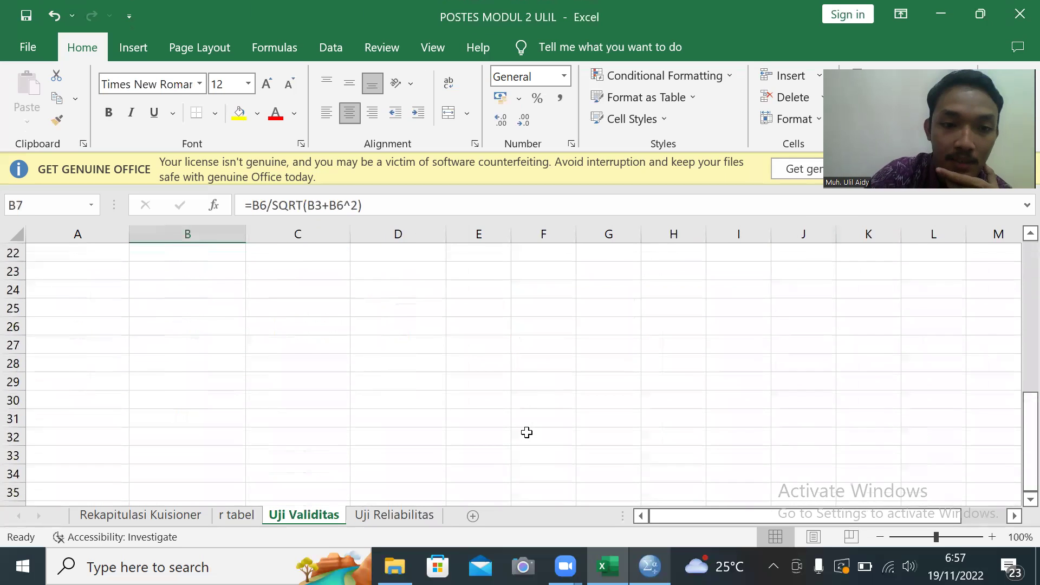
{"action": "scroll", "coordinate": [526, 432], "scroll_direction": "up", "scroll_amount": 7}
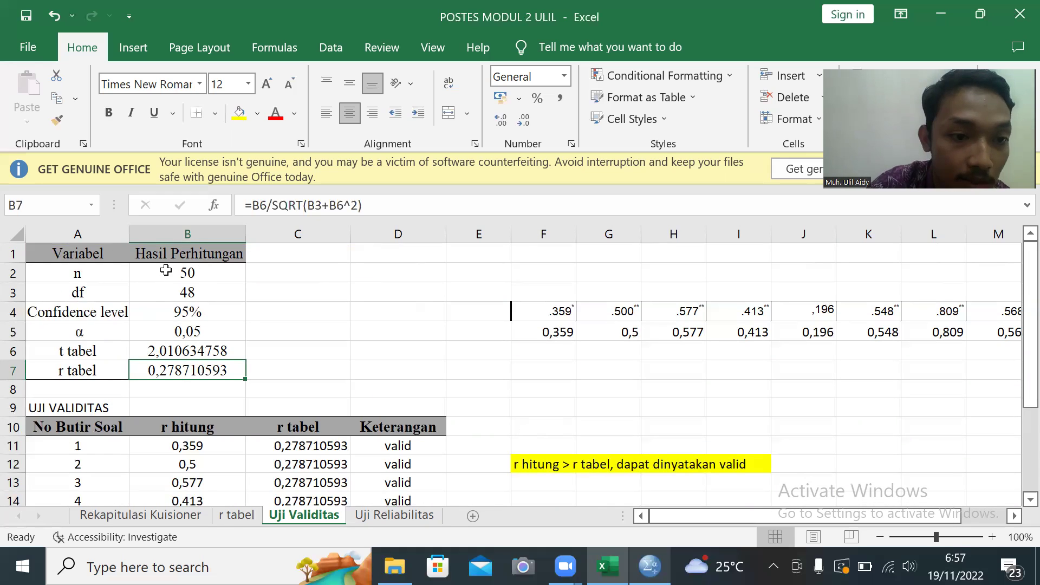
{"action": "scroll", "coordinate": [345, 382], "scroll_direction": "down", "scroll_amount": 3}
{"action": "scroll", "coordinate": [345, 382], "scroll_direction": "up", "scroll_amount": 3}
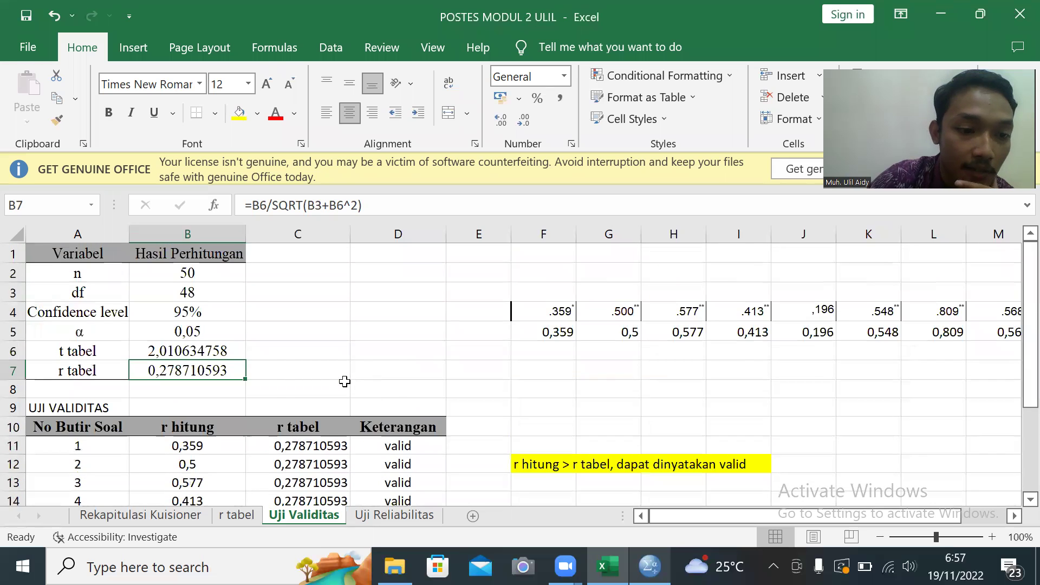
{"action": "scroll", "coordinate": [345, 382], "scroll_direction": "down", "scroll_amount": 2}
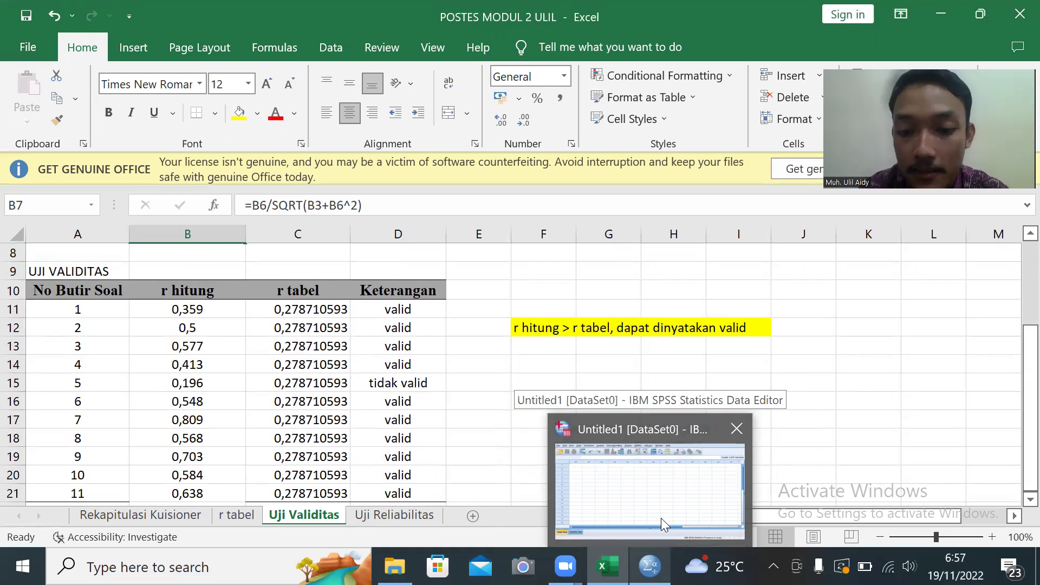
{"action": "left_click", "coordinate": [666, 500]}
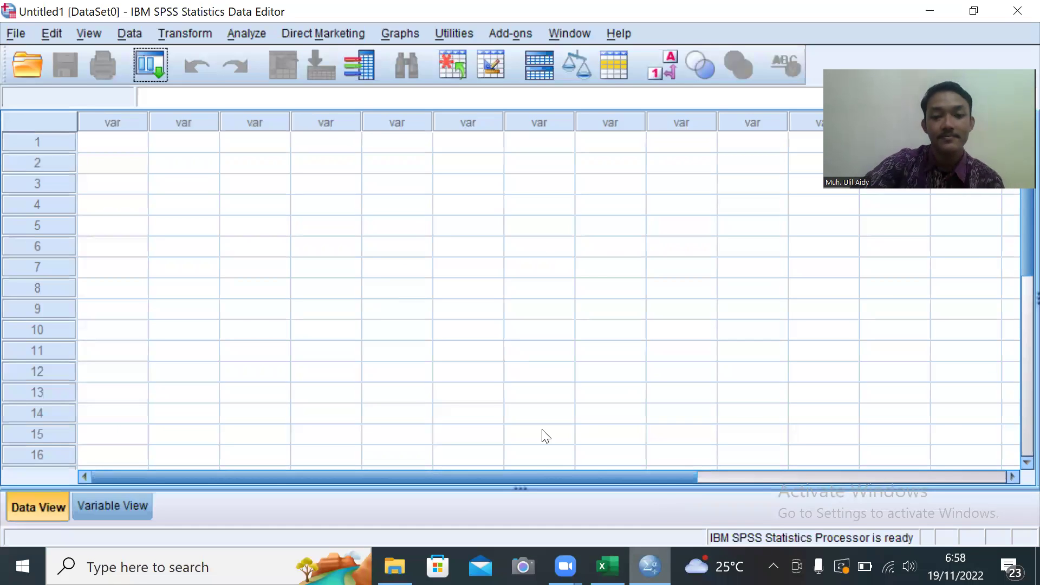
{"action": "mouse_move", "coordinate": [607, 566]}
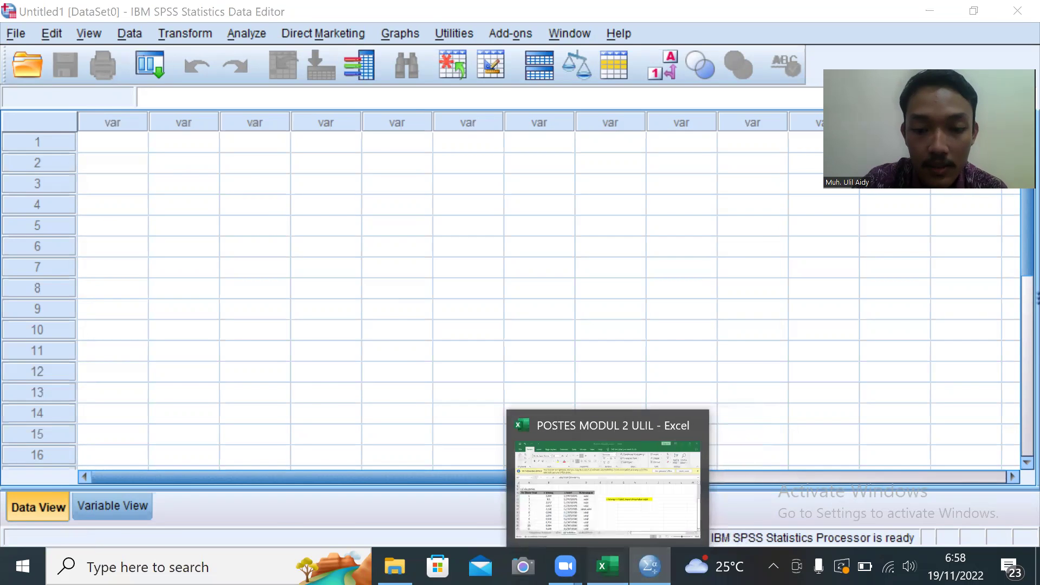
{"action": "left_click", "coordinate": [606, 487]}
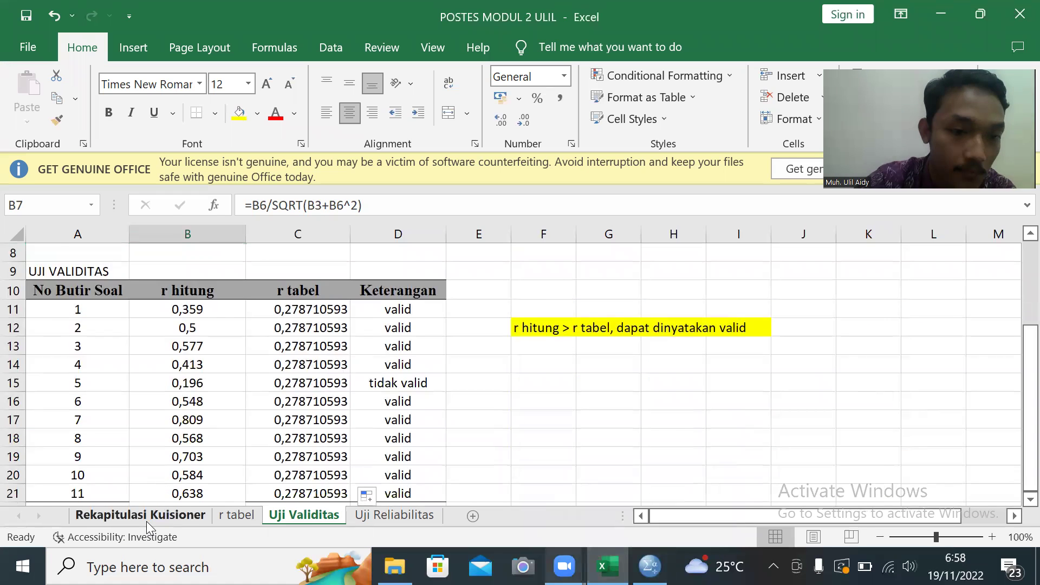
Copy the item scores and total scores of all 50 respondents, B4:M53, from the Rekapitulasi Kuisioner sheet.
{"action": "left_click", "coordinate": [147, 521]}
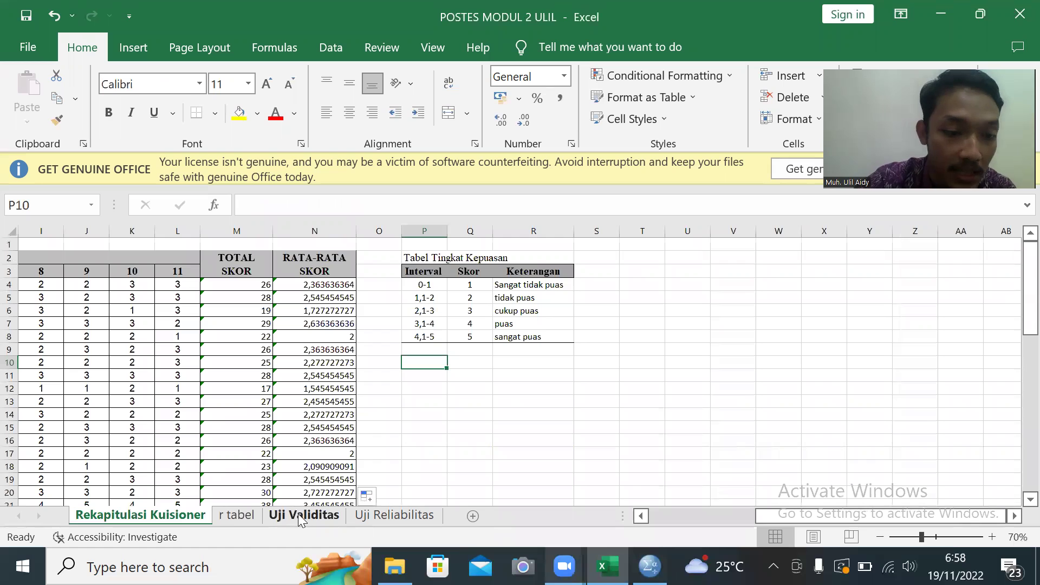
{"action": "scroll", "coordinate": [198, 387], "scroll_direction": "left", "scroll_amount": 3}
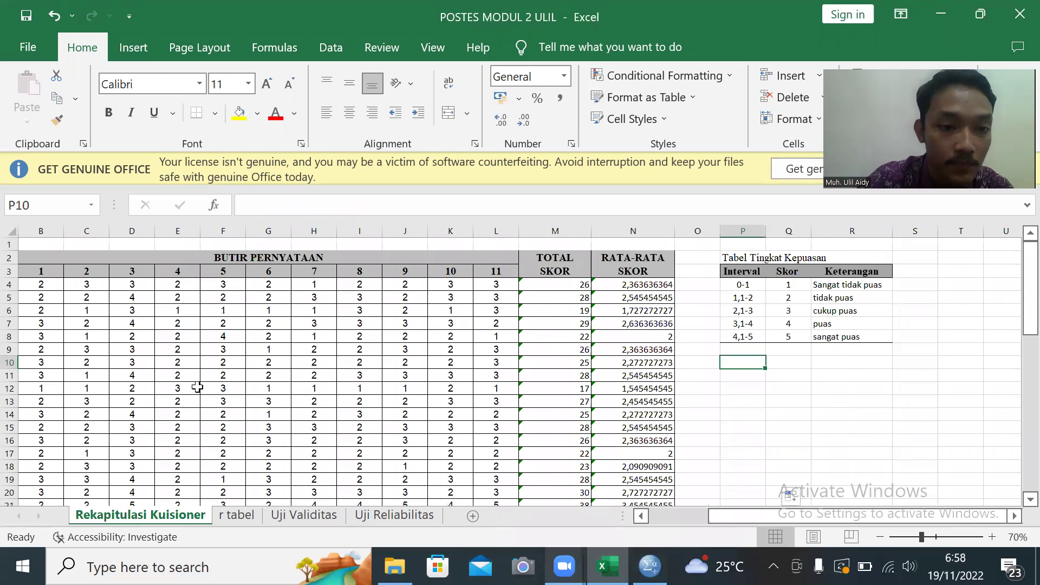
{"action": "scroll", "coordinate": [150, 284], "scroll_direction": "left", "scroll_amount": 1}
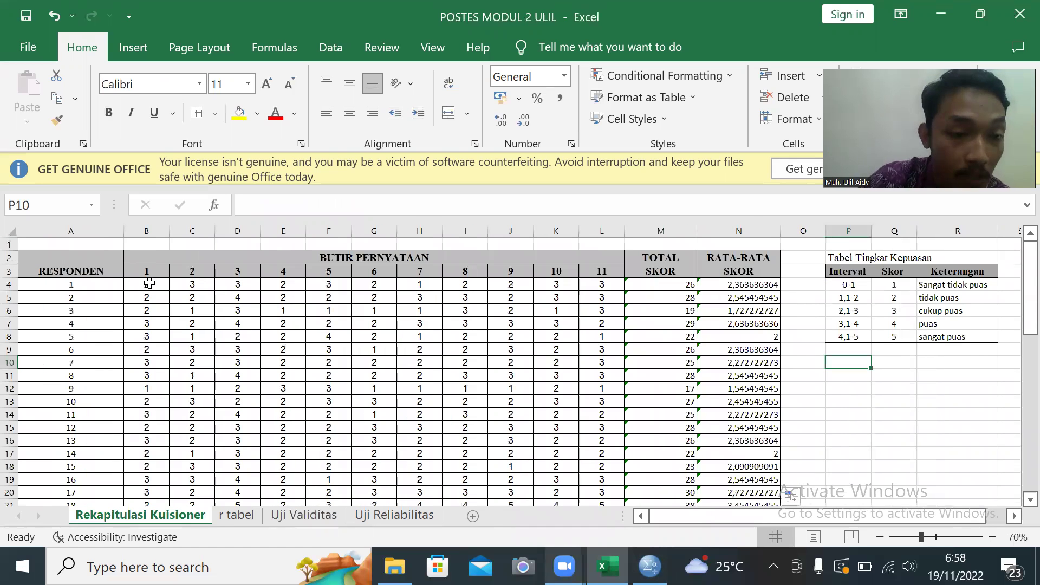
{"action": "left_click_drag", "start_coordinate": [144, 285], "coordinate": [520, 298]}
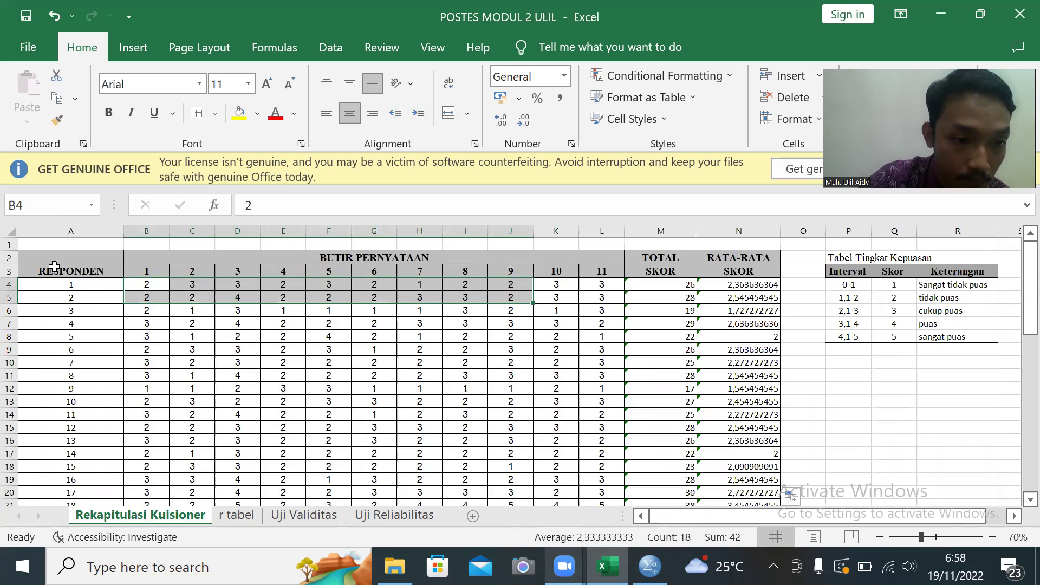
{"action": "left_click", "coordinate": [148, 286]}
{"action": "left_click_drag", "start_coordinate": [148, 286], "coordinate": [655, 286]}
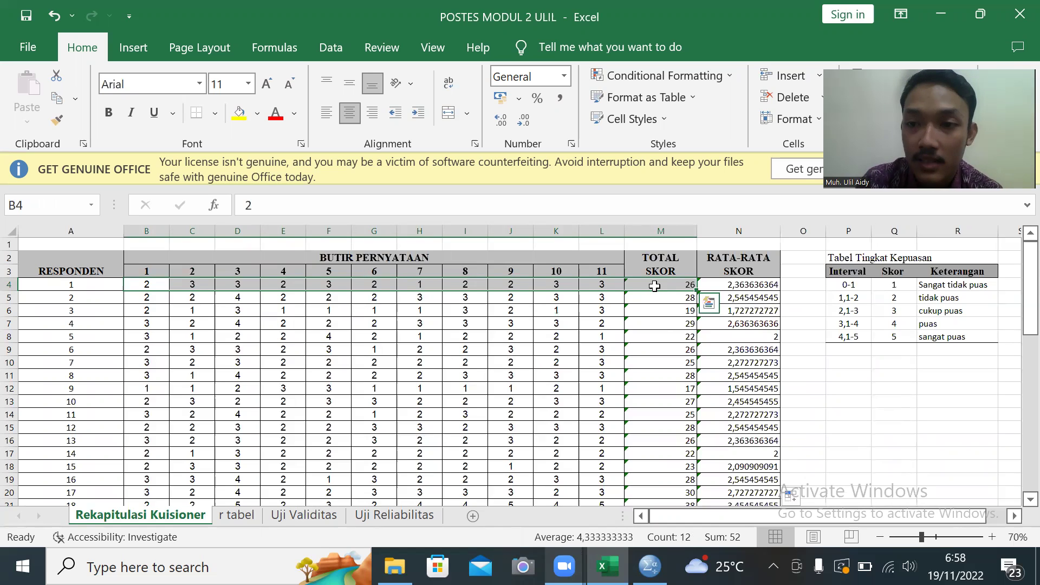
{"action": "key", "text": "ctrl+shift+Down"}
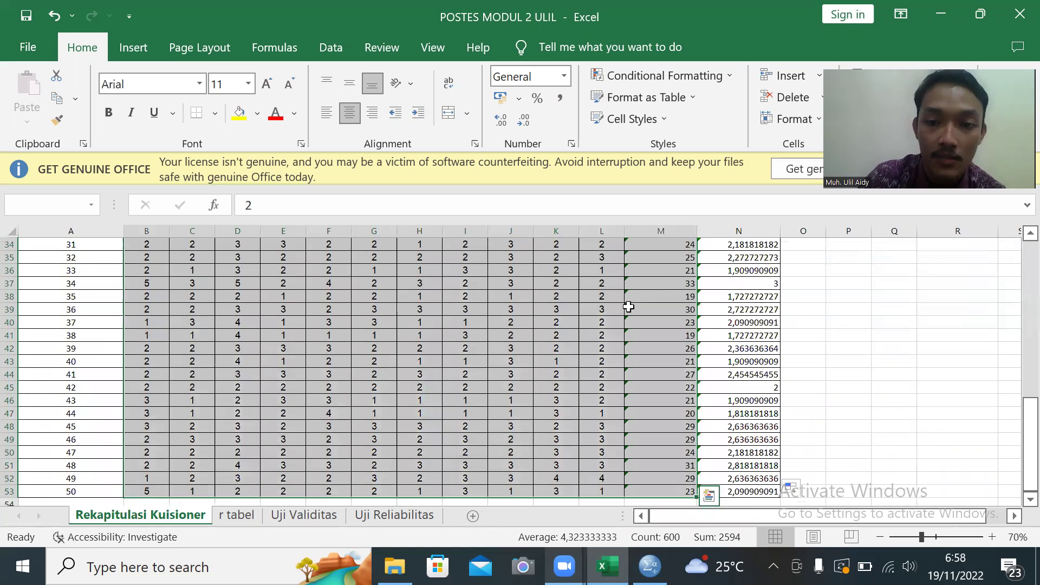
{"action": "right_click", "coordinate": [630, 307]}
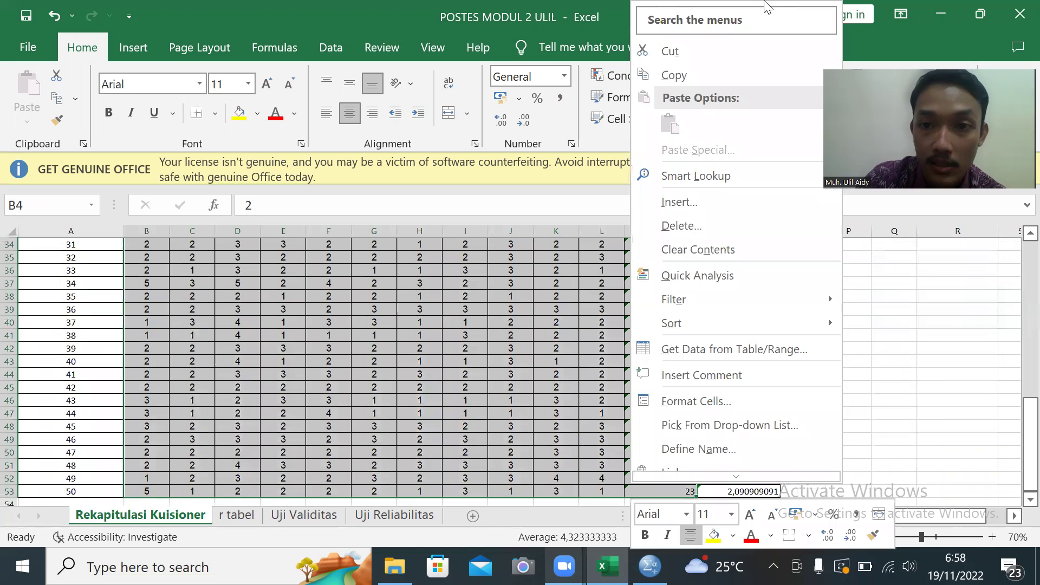
{"action": "left_click", "coordinate": [737, 75]}
{"action": "scroll", "coordinate": [657, 419], "scroll_direction": "up", "scroll_amount": 11}
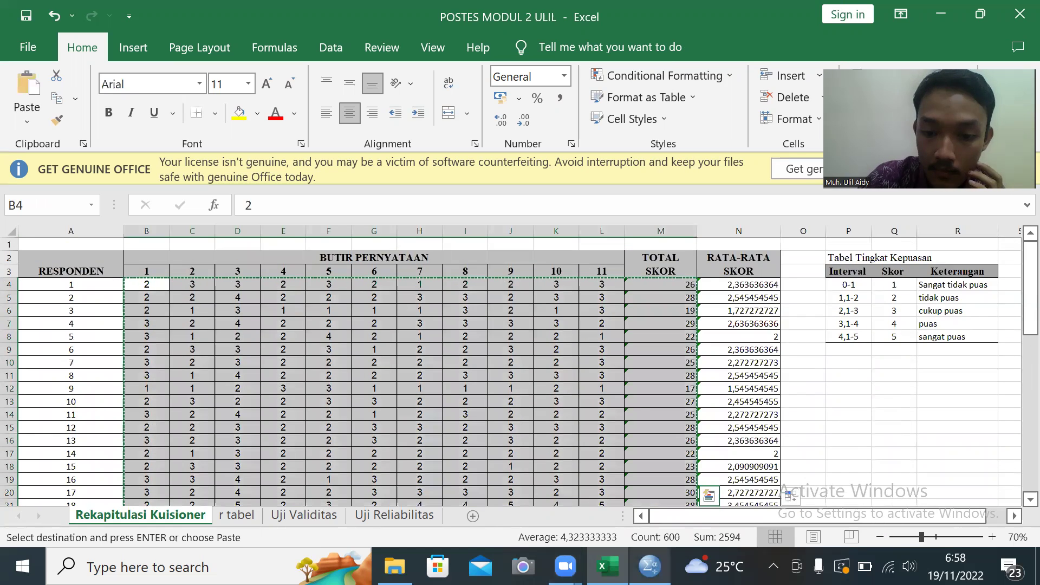
Switch to the SPSS Statistics Data Editor and paste the copied scores starting at the first cell of the empty dataset.
{"action": "left_click", "coordinate": [649, 566]}
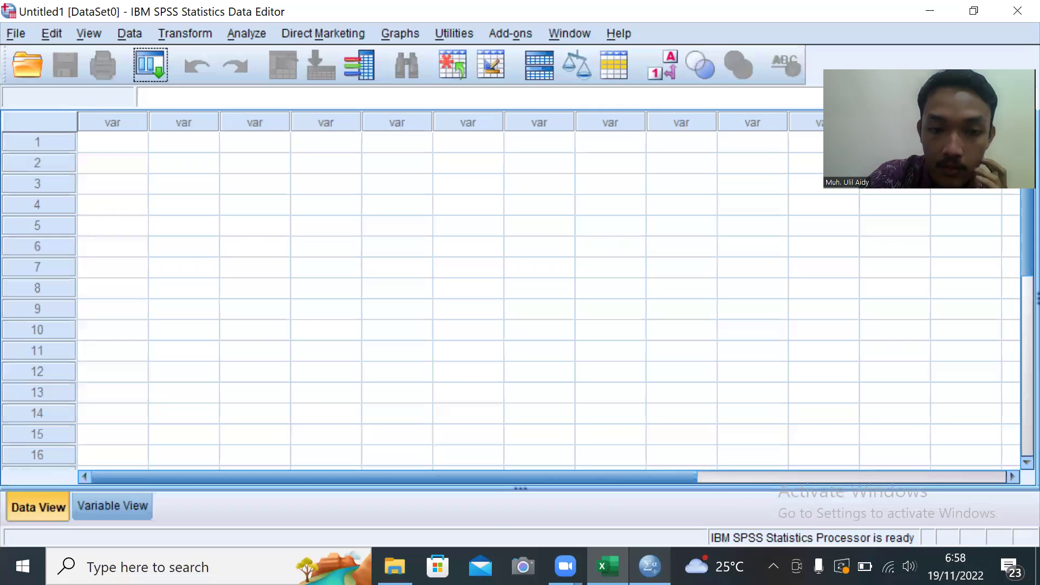
{"action": "left_click", "coordinate": [132, 145]}
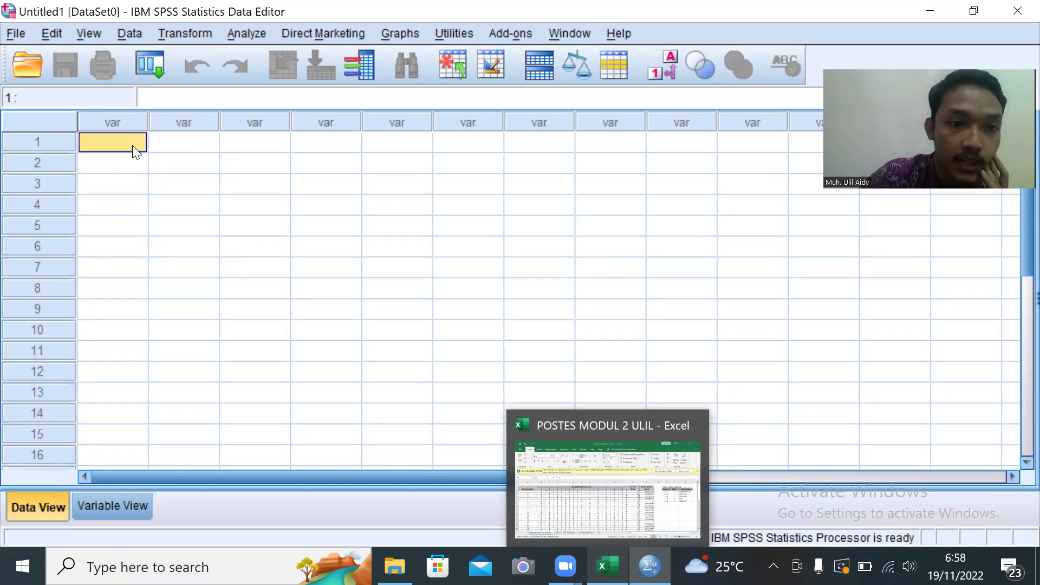
{"action": "right_click", "coordinate": [132, 146]}
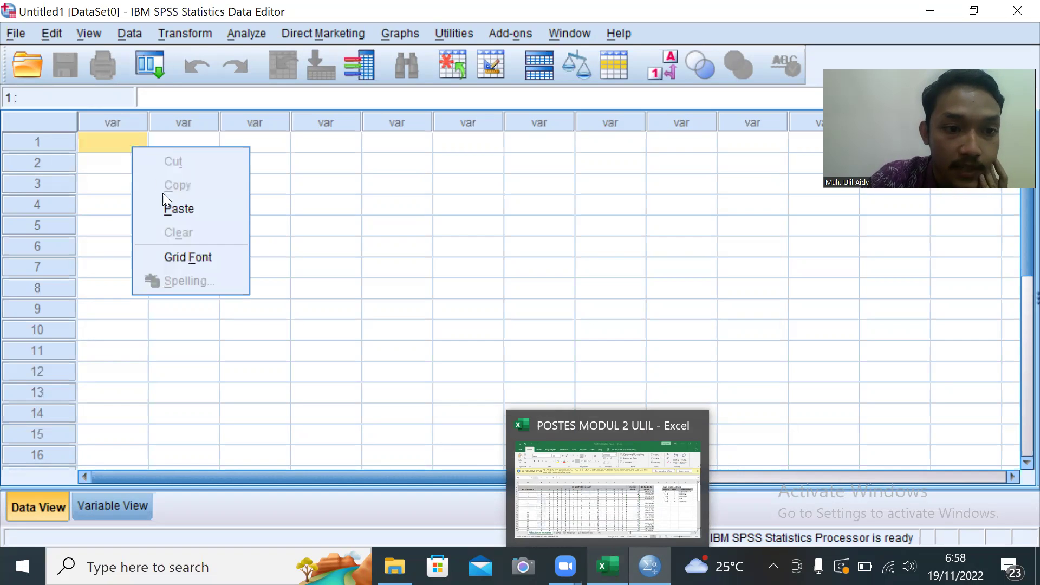
{"action": "left_click", "coordinate": [172, 208]}
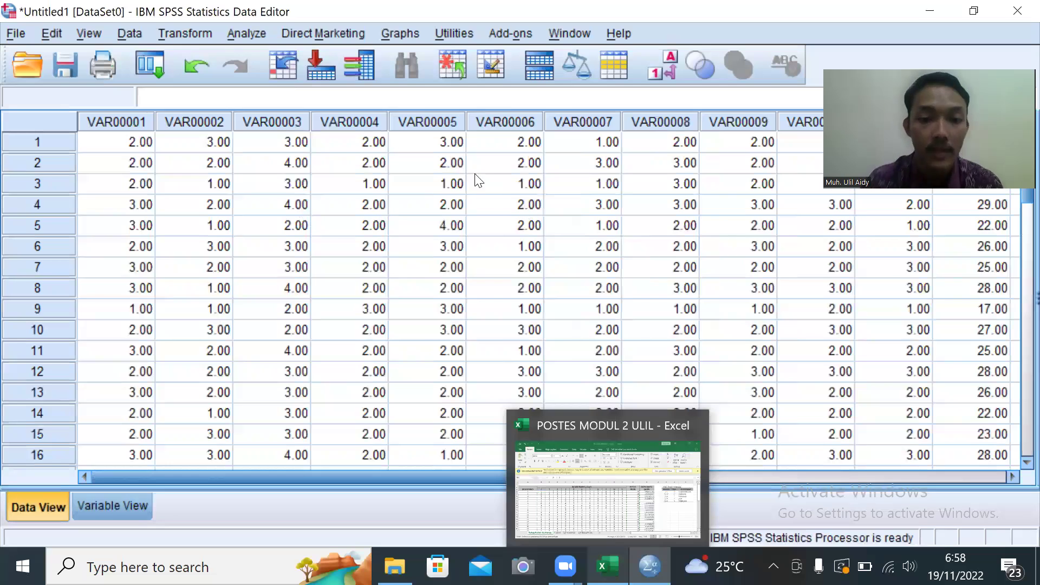
Rename the first variable of the dataset as soal_1 in the variable definitions.
{"action": "left_click", "coordinate": [134, 503]}
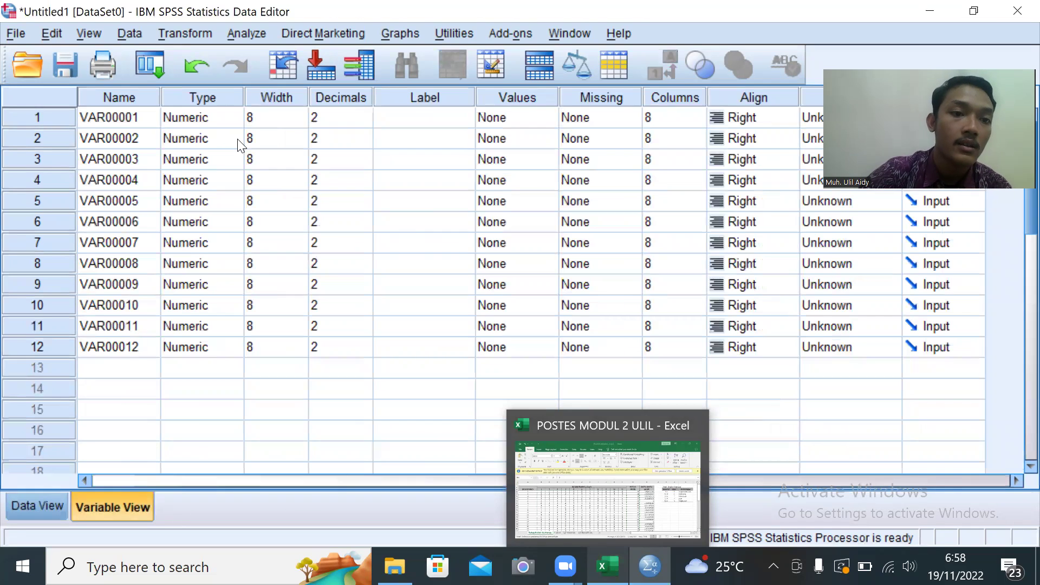
{"action": "left_click", "coordinate": [131, 118]}
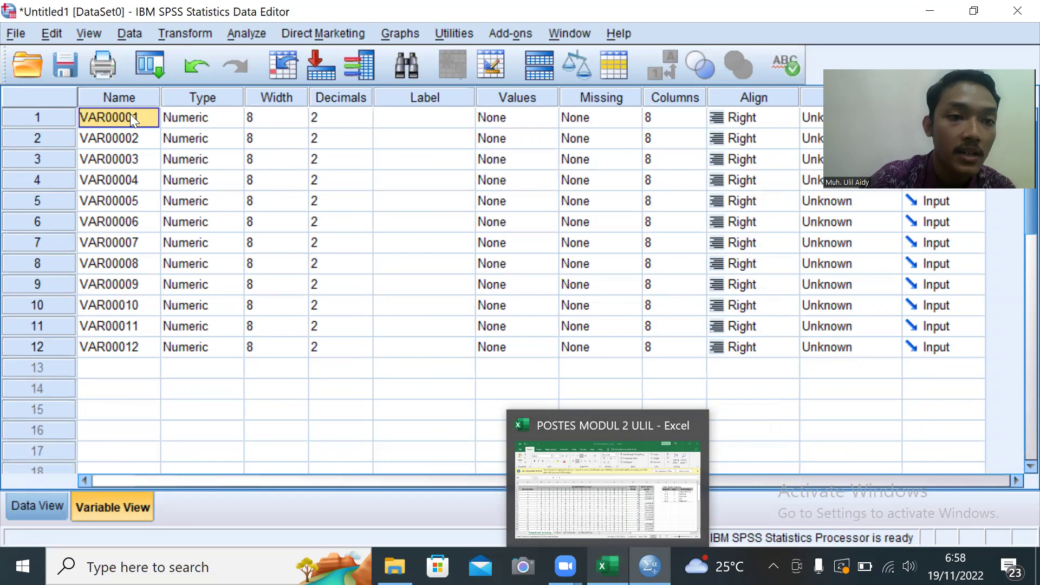
{"action": "left_click", "coordinate": [132, 117]}
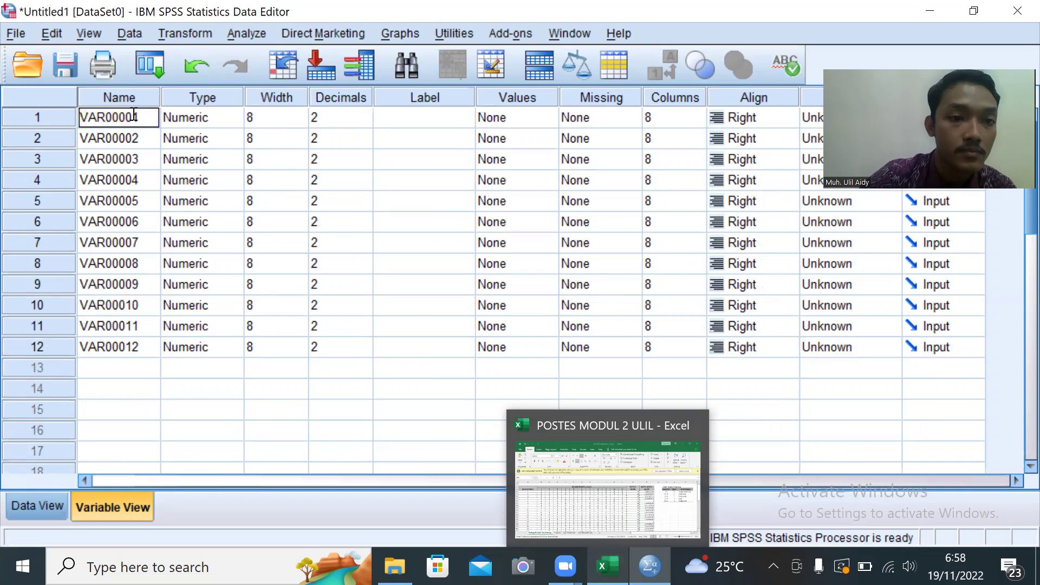
{"action": "left_click_drag", "start_coordinate": [133, 118], "coordinate": [83, 121]}
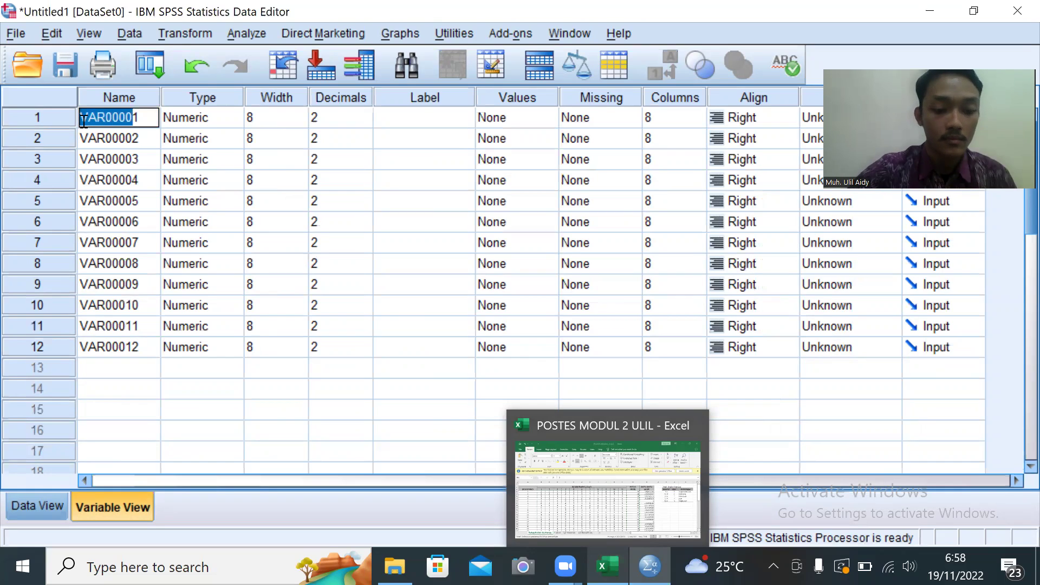
{"action": "type", "text": "soal"}
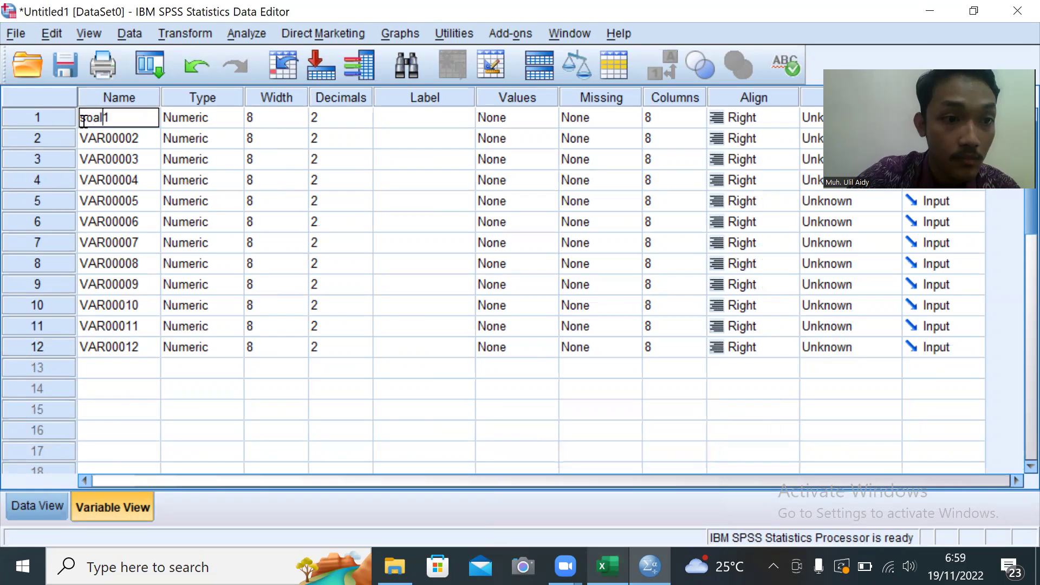
{"action": "type", "text": "_"}
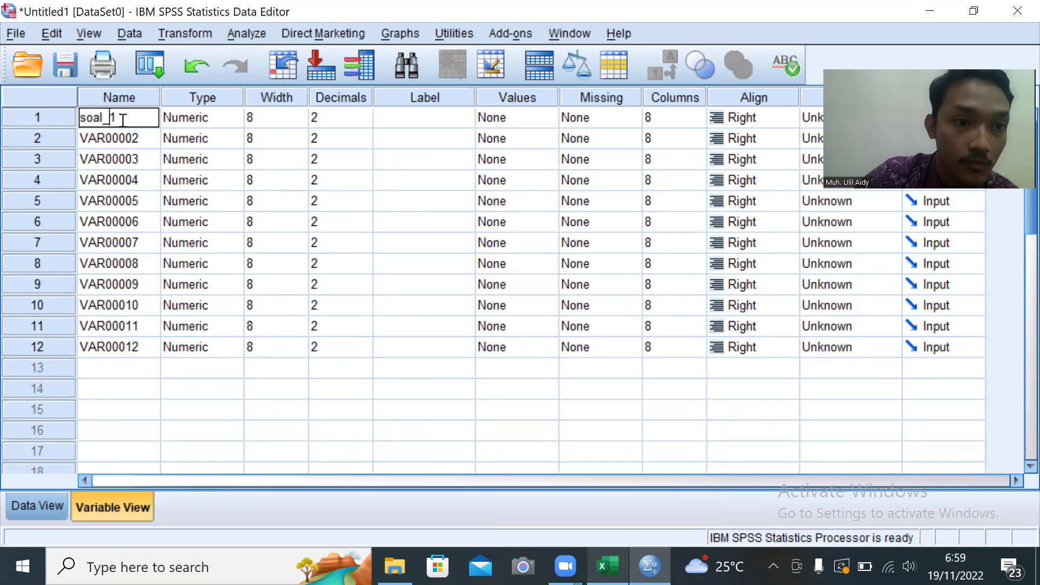
{"action": "left_click_drag", "start_coordinate": [123, 120], "coordinate": [83, 119]}
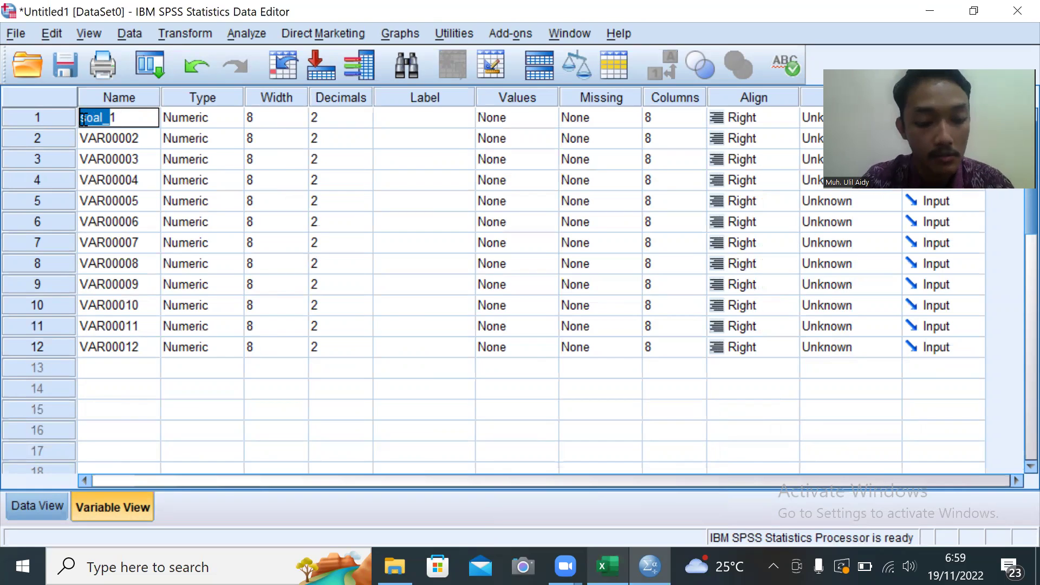
Rename the second and third variables as soal_2 and soal_3.
{"action": "left_click", "coordinate": [131, 138]}
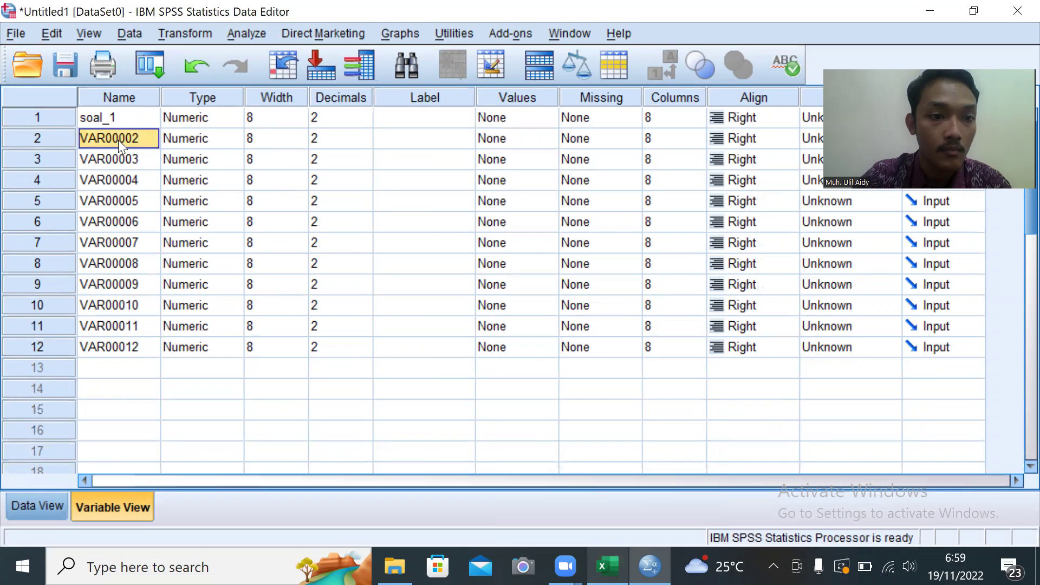
{"action": "double_click", "coordinate": [130, 138]}
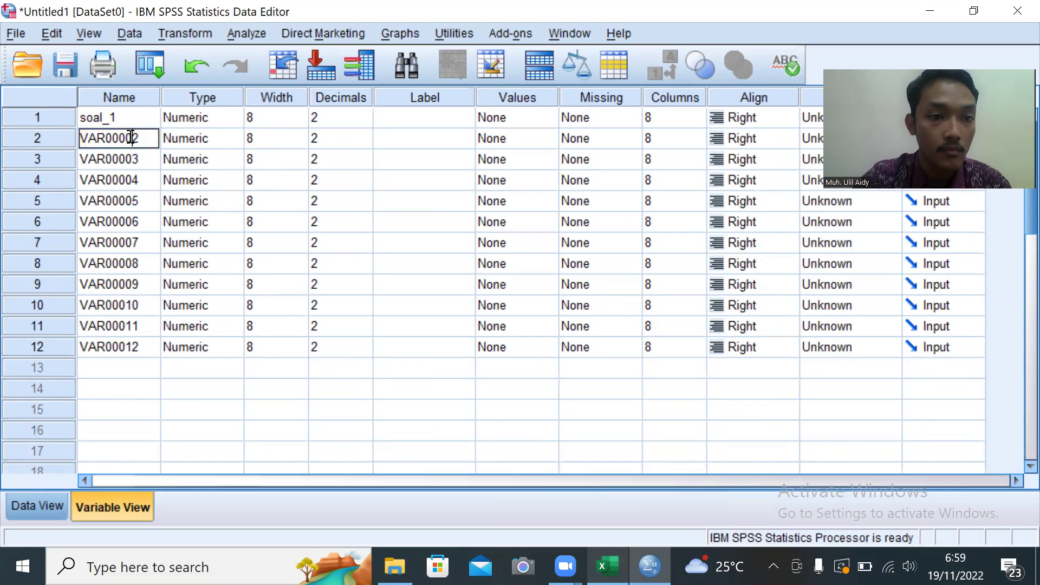
{"action": "left_click_drag", "start_coordinate": [133, 140], "coordinate": [80, 142]}
{"action": "type", "text": "soal_2"}
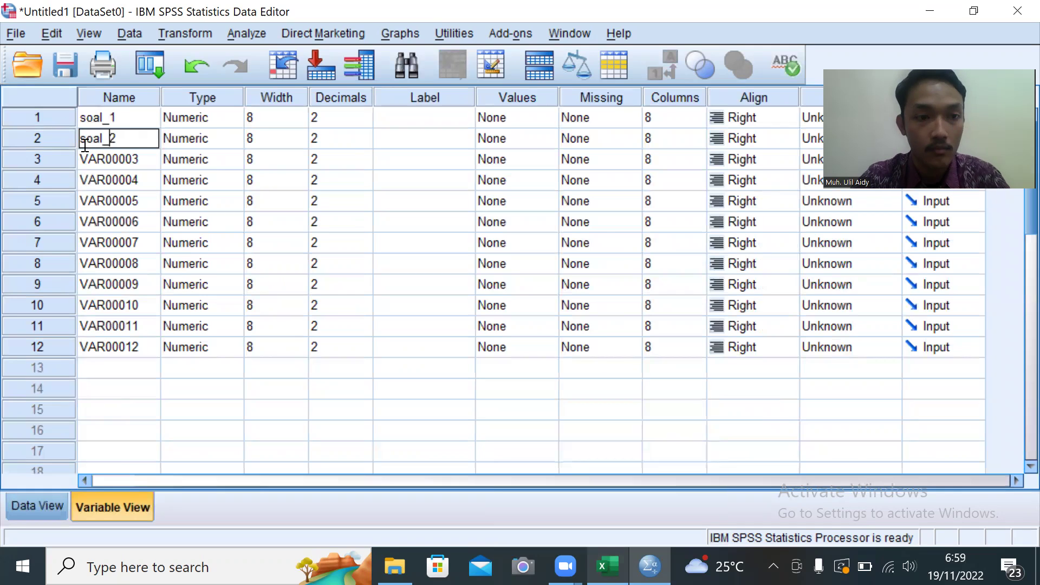
{"action": "double_click", "coordinate": [132, 160]}
{"action": "left_click_drag", "start_coordinate": [133, 161], "coordinate": [83, 163]}
{"action": "type", "text": "soal_3"}
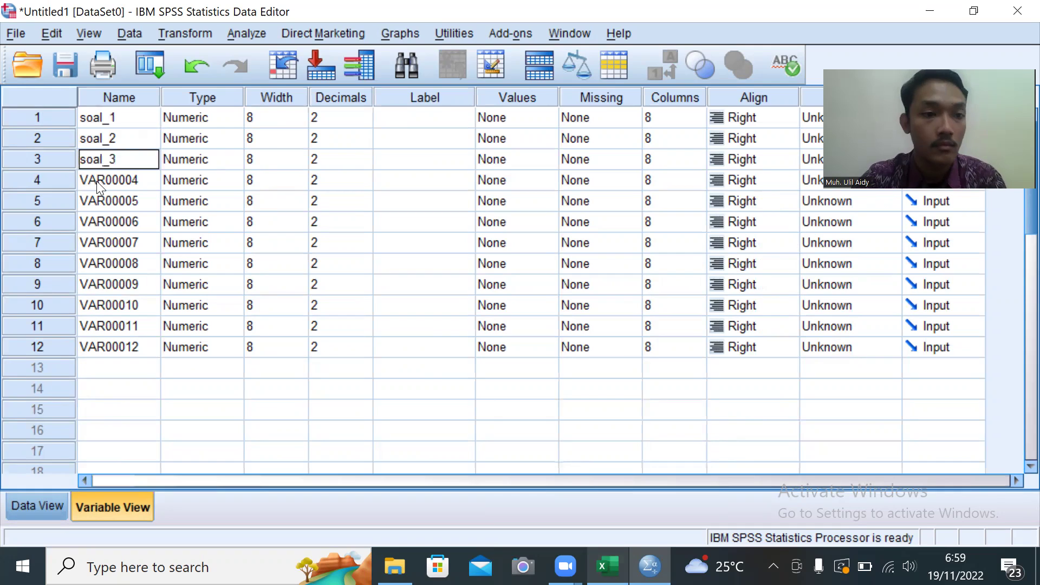
Rename the fourth and fifth variables as soal_4 and soal_5.
{"action": "double_click", "coordinate": [123, 180]}
{"action": "left_click_drag", "start_coordinate": [132, 179], "coordinate": [81, 182]}
{"action": "type", "text": "soal_4"}
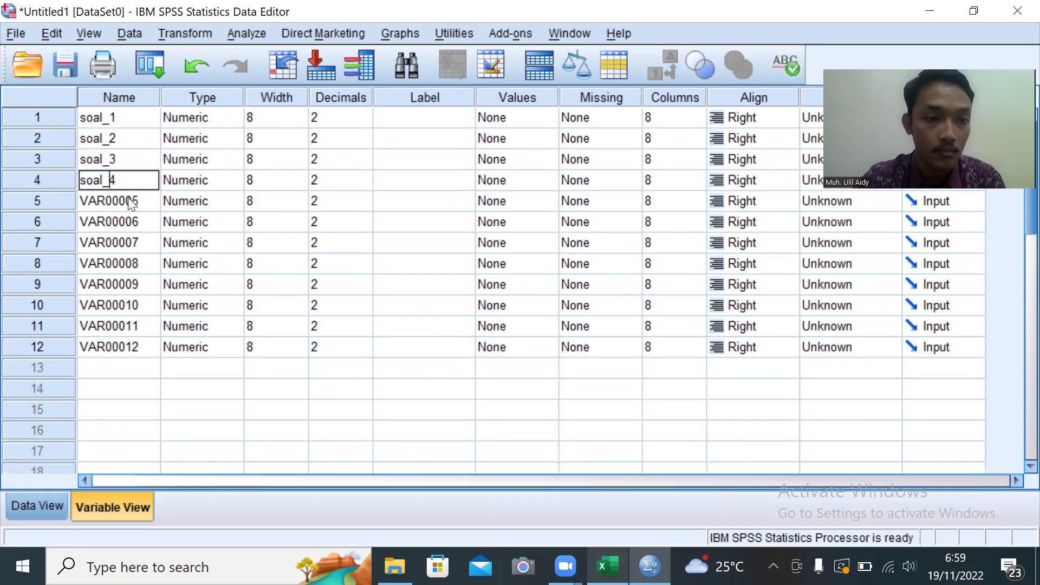
{"action": "double_click", "coordinate": [129, 198]}
{"action": "left_click_drag", "start_coordinate": [133, 200], "coordinate": [82, 205]}
{"action": "type", "text": "soal_5"}
Rename the sixth and seventh variables as soal_6 and soal_7.
{"action": "double_click", "coordinate": [134, 220]}
{"action": "left_click_drag", "start_coordinate": [133, 221], "coordinate": [81, 222]}
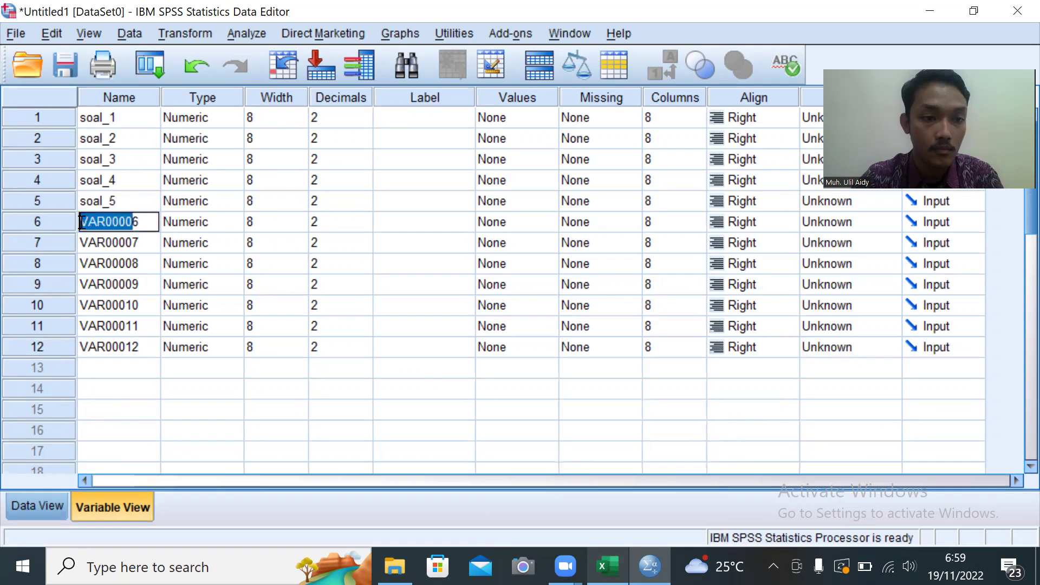
{"action": "type", "text": "soal_6"}
{"action": "left_click", "coordinate": [132, 241]}
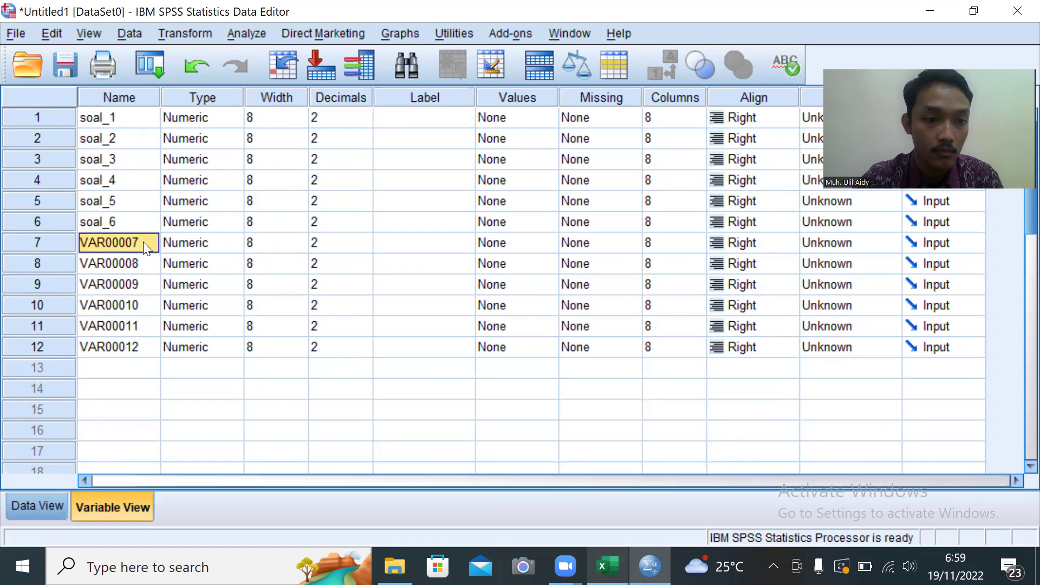
{"action": "double_click", "coordinate": [132, 242]}
{"action": "left_click_drag", "start_coordinate": [133, 242], "coordinate": [80, 242]}
{"action": "type", "text": "soal_7"}
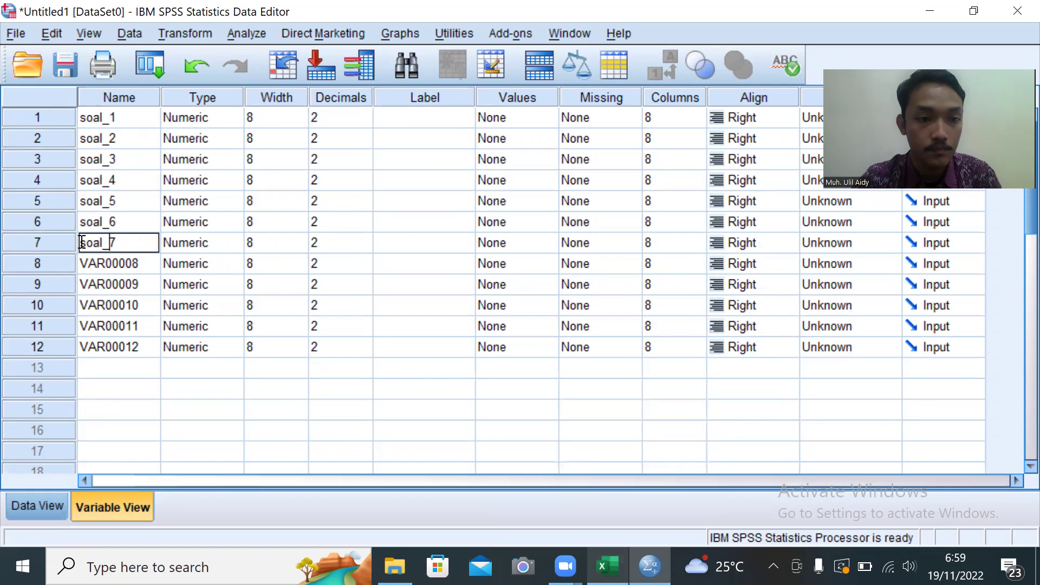
Rename the eighth and ninth variables as soal_8 and soal_9.
{"action": "double_click", "coordinate": [128, 264]}
{"action": "left_click_drag", "start_coordinate": [133, 263], "coordinate": [75, 263]}
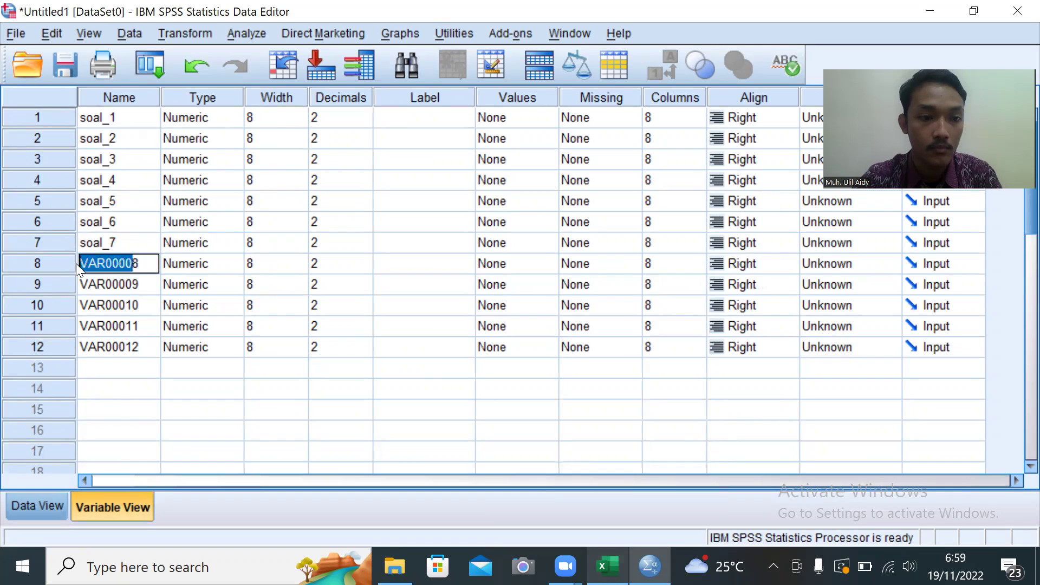
{"action": "type", "text": "soal_8"}
{"action": "double_click", "coordinate": [130, 286]}
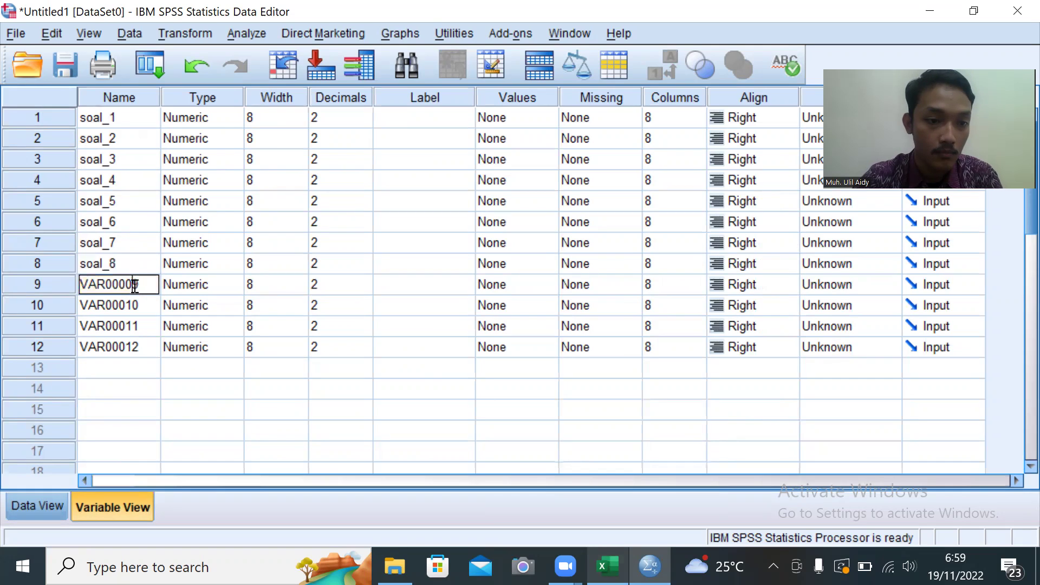
{"action": "left_click_drag", "start_coordinate": [134, 284], "coordinate": [79, 284]}
{"action": "type", "text": "soal_9"}
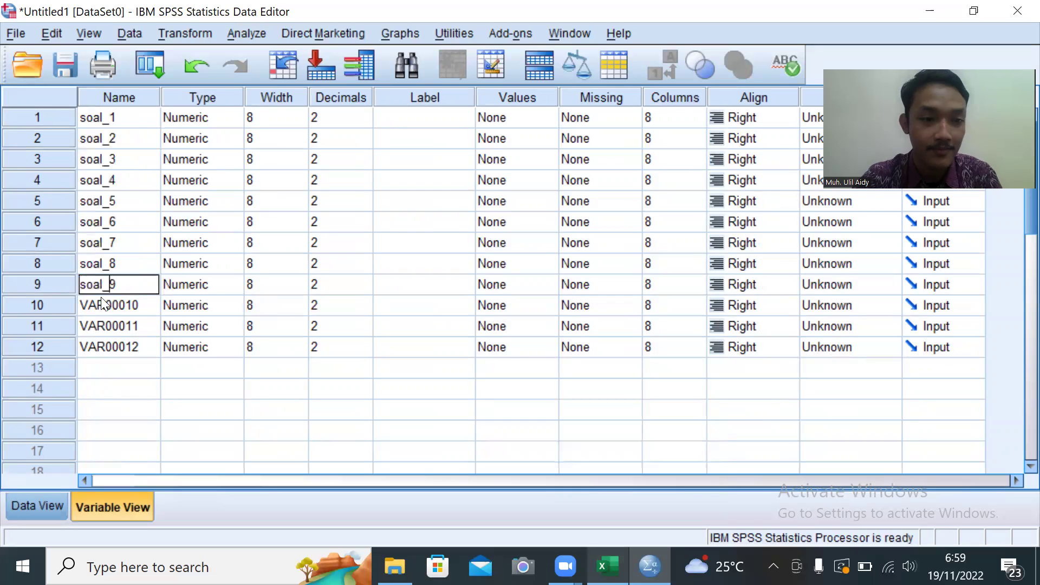
Rename the tenth and eleventh variables as soal_10 and soal_11.
{"action": "left_click", "coordinate": [103, 305]}
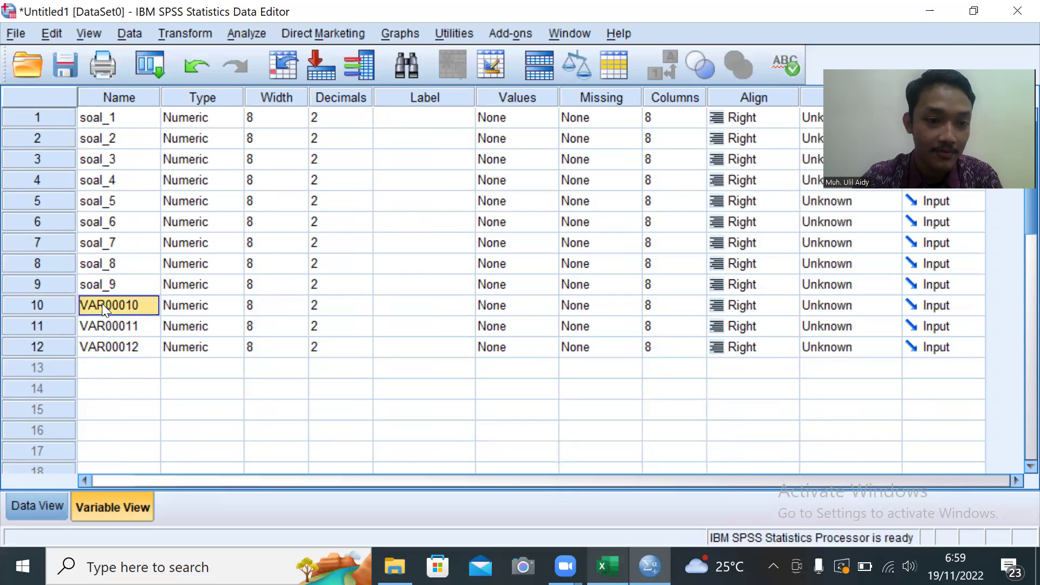
{"action": "double_click", "coordinate": [127, 305]}
{"action": "left_click_drag", "start_coordinate": [127, 305], "coordinate": [82, 302]}
{"action": "type", "text": "soal_"}
{"action": "left_click", "coordinate": [125, 325]}
{"action": "double_click", "coordinate": [125, 324]}
{"action": "left_click_drag", "start_coordinate": [126, 324], "coordinate": [66, 323]}
{"action": "type", "text": "soal_"}
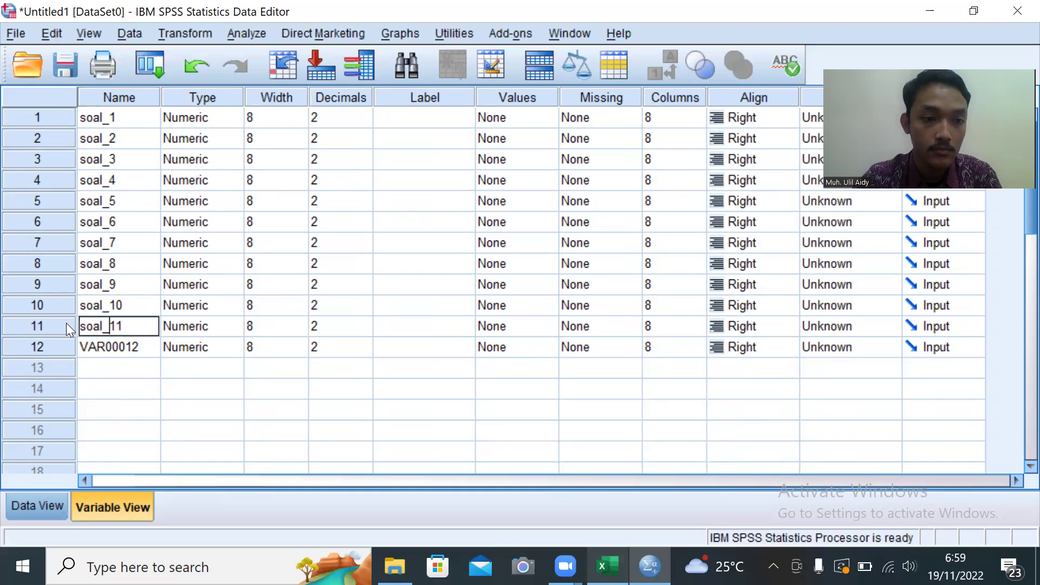
Rename the twelfth variable as total_skor and return to the view of the data values.
{"action": "left_click", "coordinate": [142, 347]}
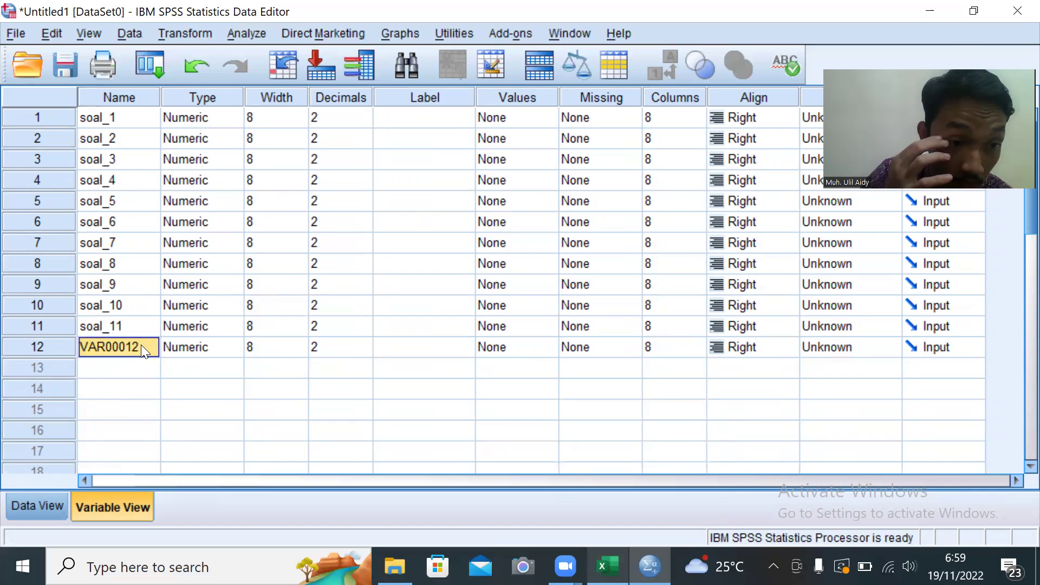
{"action": "key", "text": "BackSpace"}
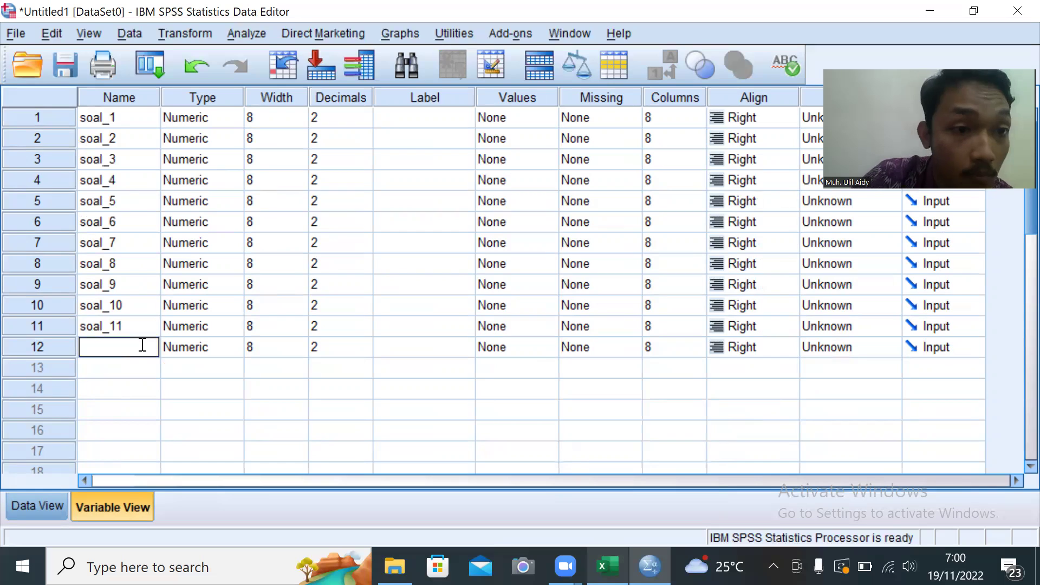
{"action": "type", "text": "tota"}
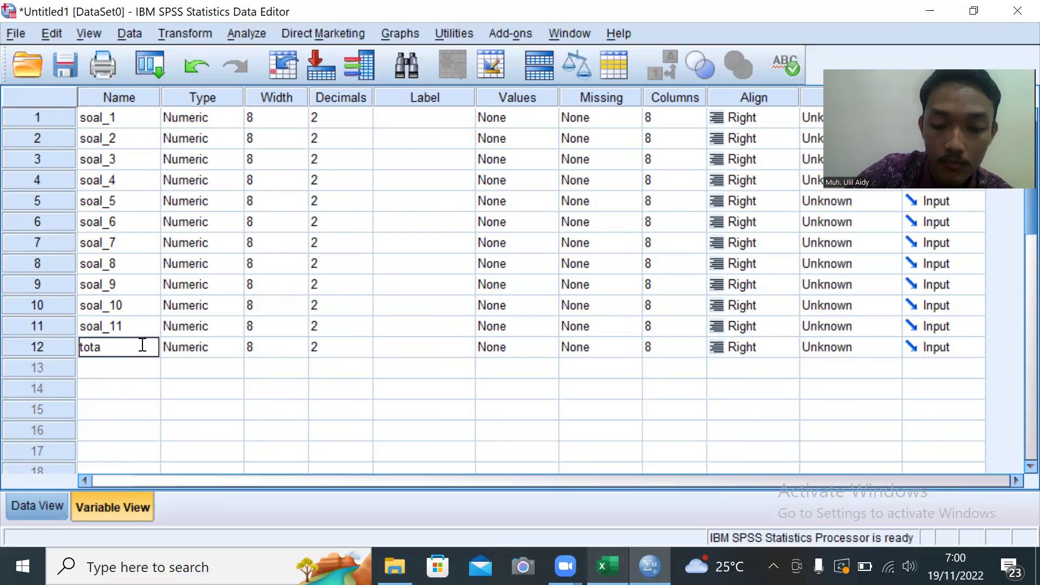
{"action": "type", "text": "l_skor"}
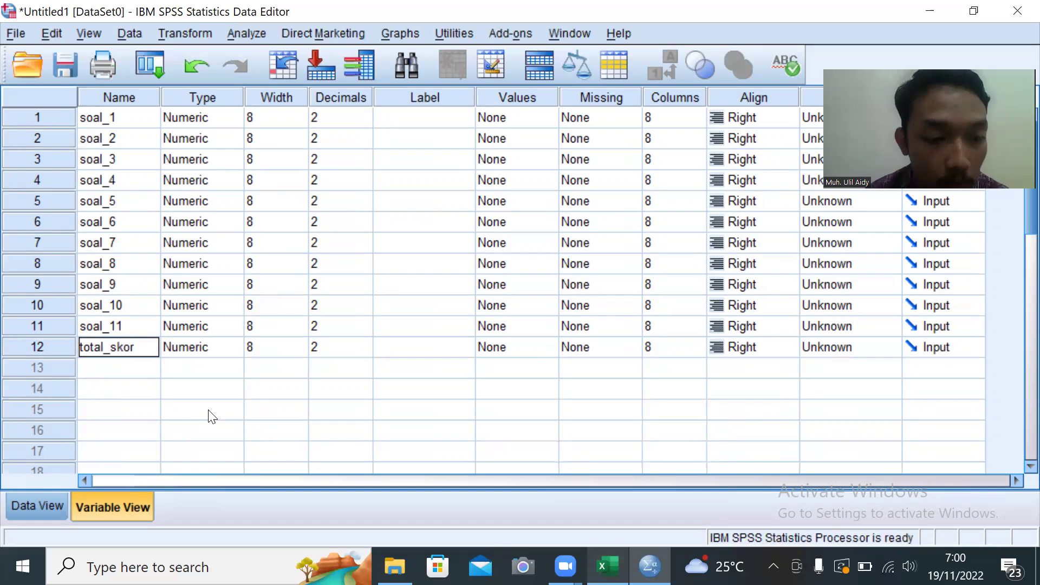
{"action": "left_click", "coordinate": [56, 508]}
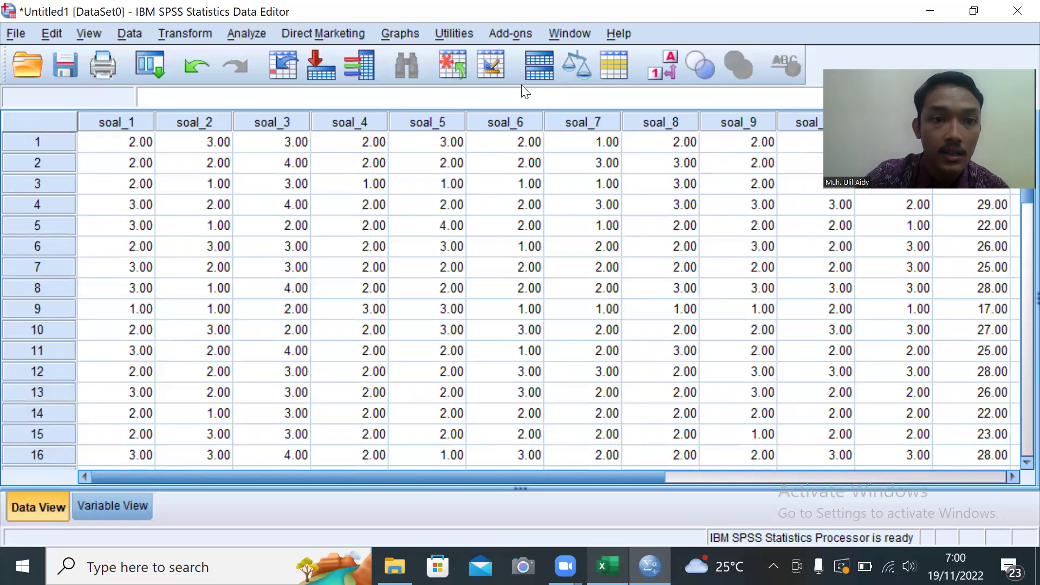
Open the Bivariate Correlations analysis and look through its list of available variables.
{"action": "left_click", "coordinate": [256, 34]}
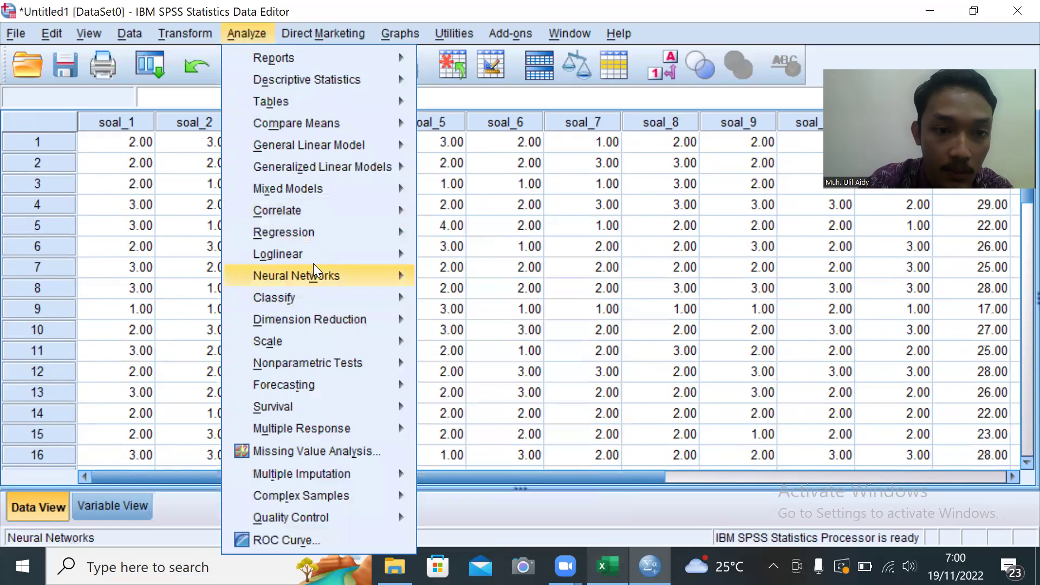
{"action": "mouse_move", "coordinate": [324, 212]}
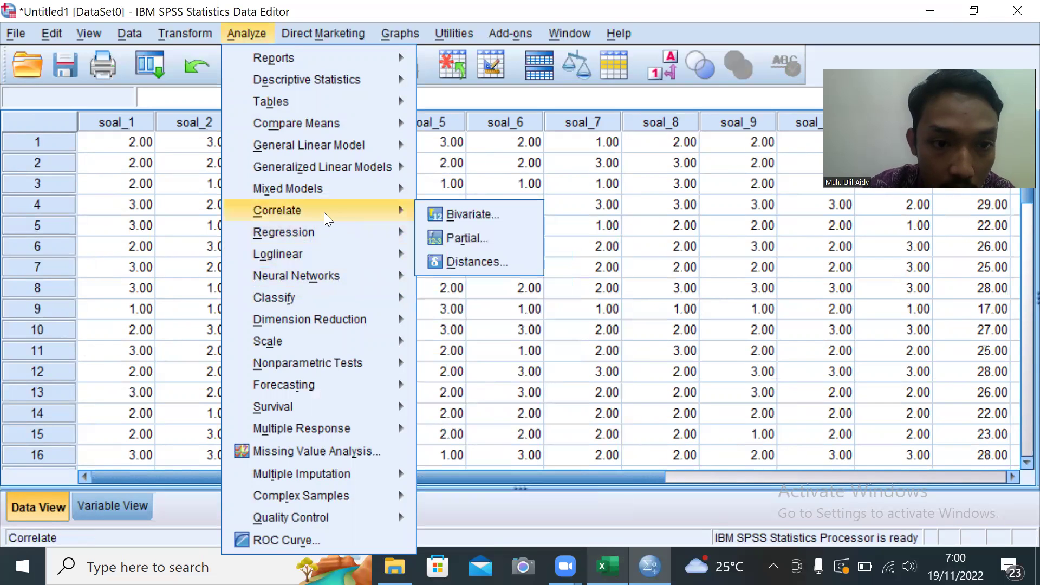
{"action": "left_click", "coordinate": [486, 217]}
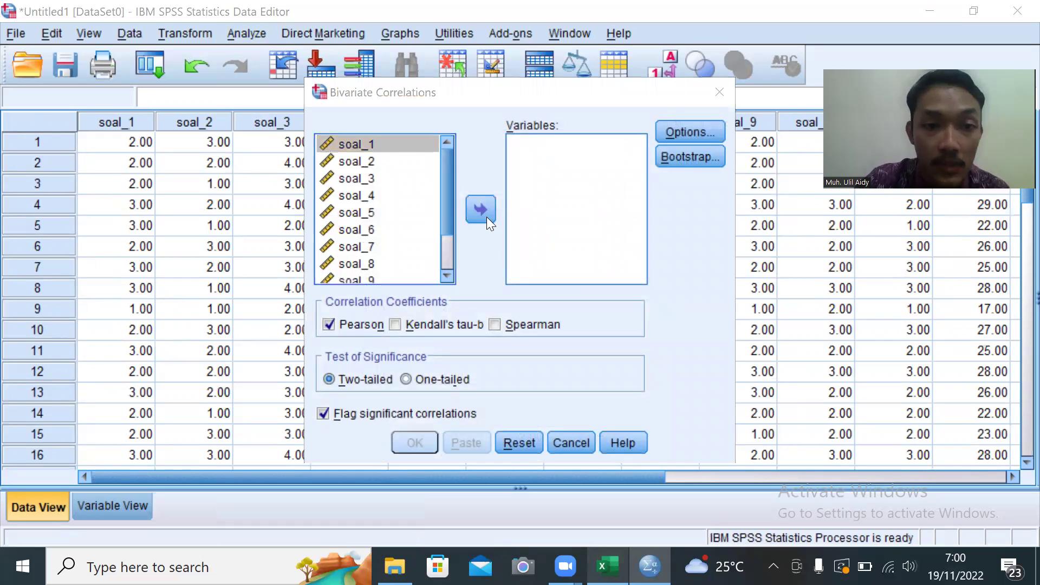
{"action": "left_click", "coordinate": [446, 245]}
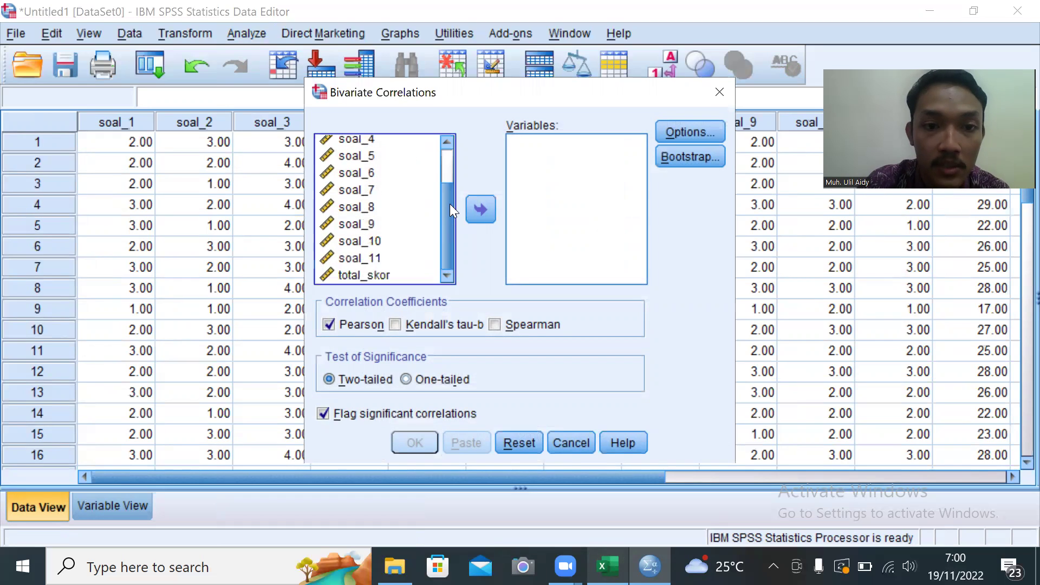
{"action": "left_click", "coordinate": [445, 167]}
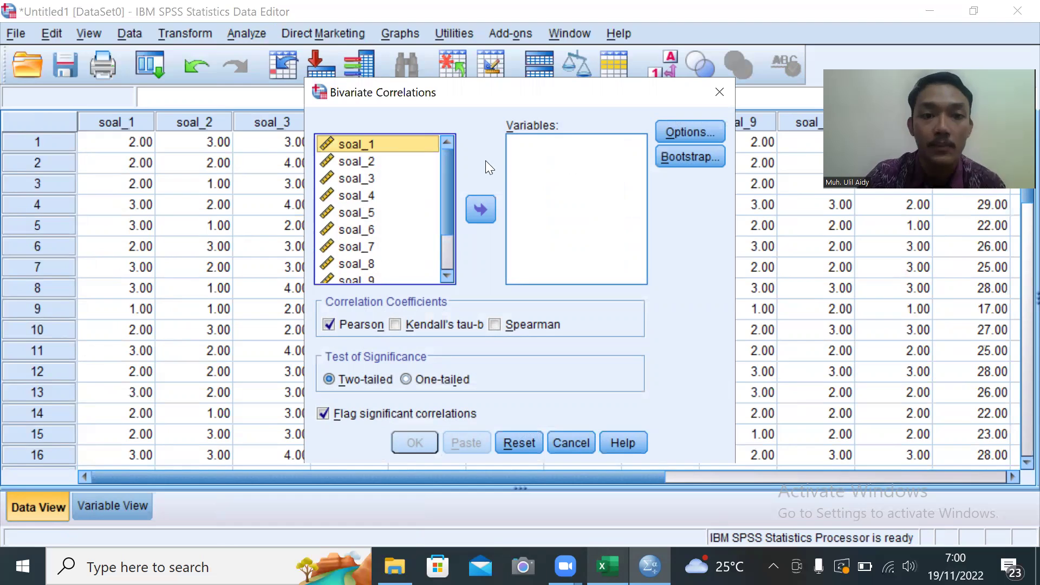
Add soal_1 through soal_11 and total_skor as the analysis variables and run the two-tailed Pearson correlation with significant correlations flagged.
{"action": "left_click", "coordinate": [428, 143]}
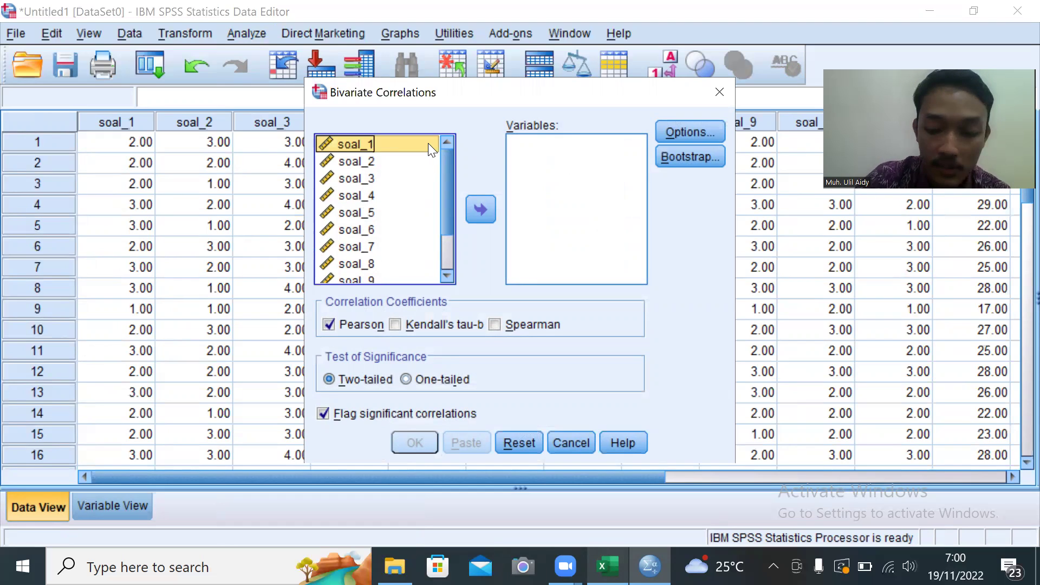
{"action": "key", "text": "shift+Down"}
{"action": "key", "text": "shift+Down"}
{"action": "key", "text": "shift+Down"}
{"action": "key", "text": "shift+Down"}
{"action": "key", "text": "shift+Down"}
{"action": "key", "text": "shift+Down"}
{"action": "key", "text": "shift+Down"}
{"action": "key", "text": "shift+Down"}
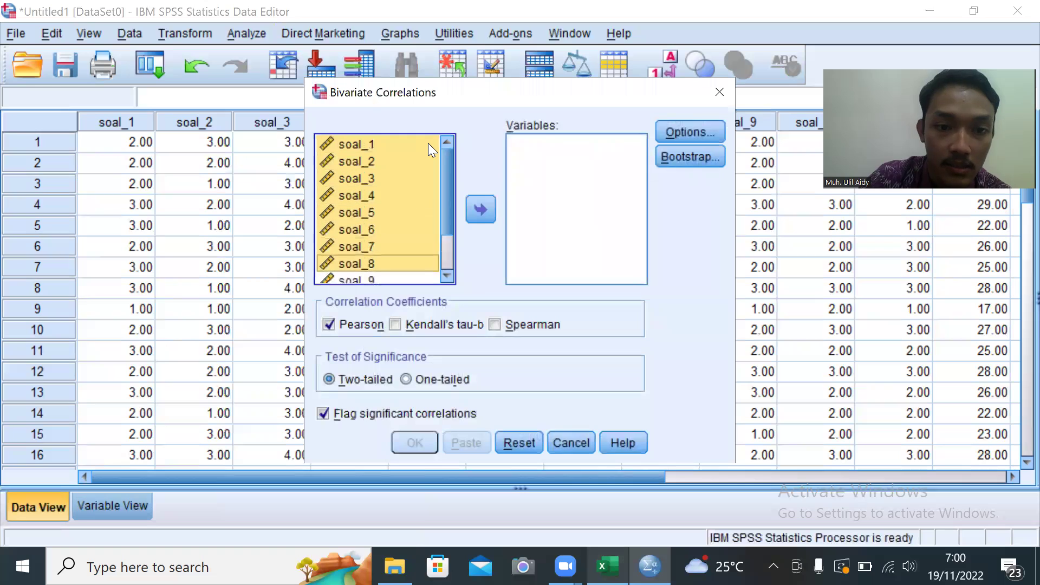
{"action": "key", "text": "shift+Down"}
{"action": "key", "text": "shift+Down"}
{"action": "key", "text": "shift+Down"}
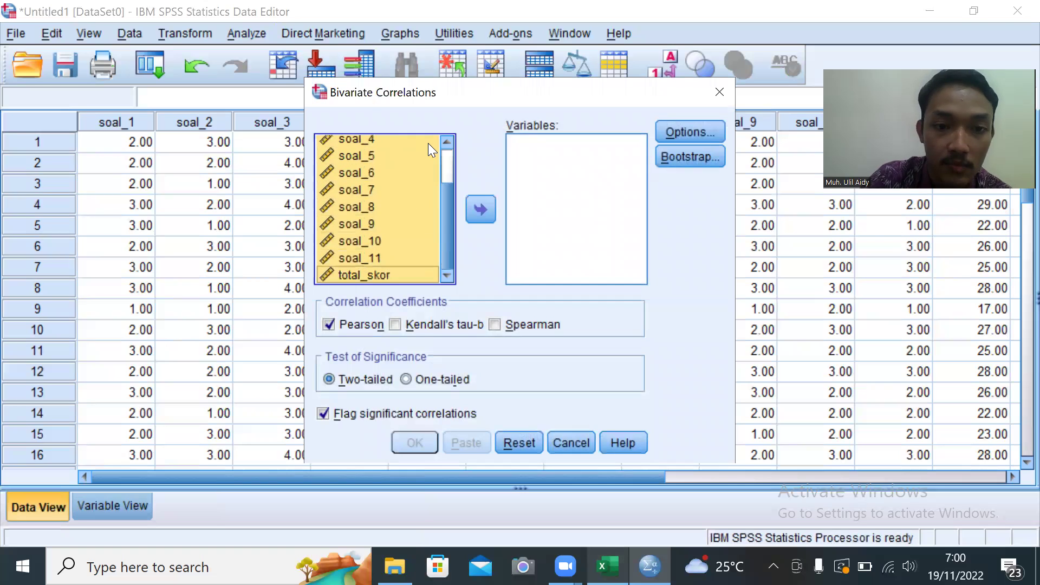
{"action": "left_click", "coordinate": [477, 206]}
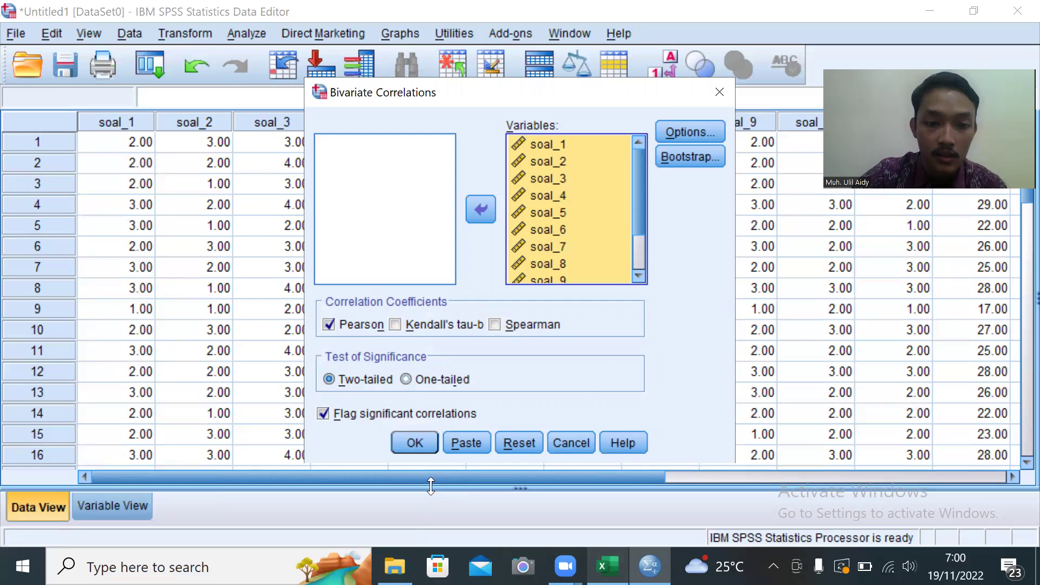
{"action": "left_click", "coordinate": [423, 448]}
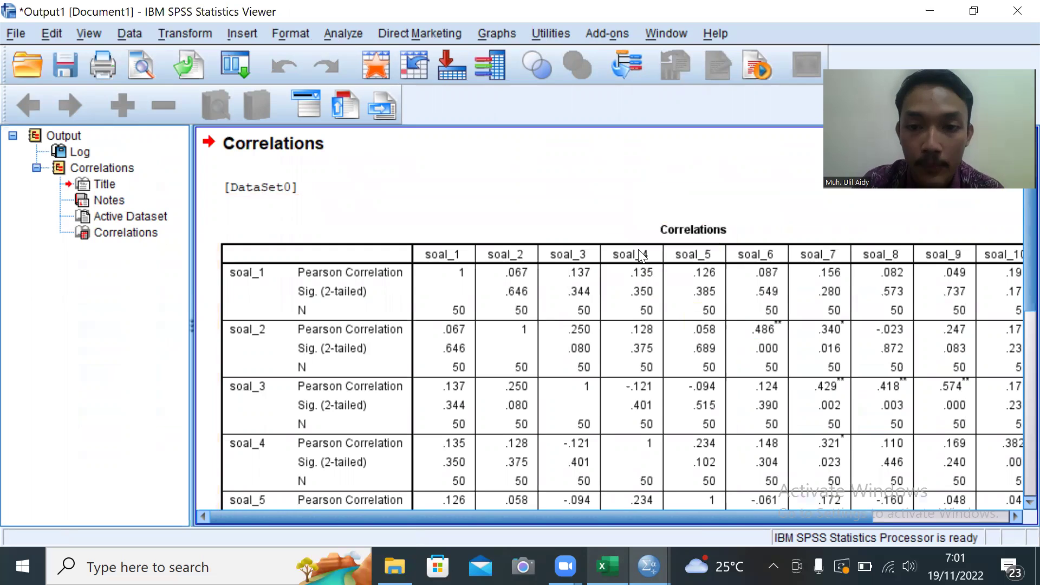
Open the Correlations output table for editing and select the total_skor row's Pearson correlation values for soal_1 through soal_11.
{"action": "left_click", "coordinate": [606, 282]}
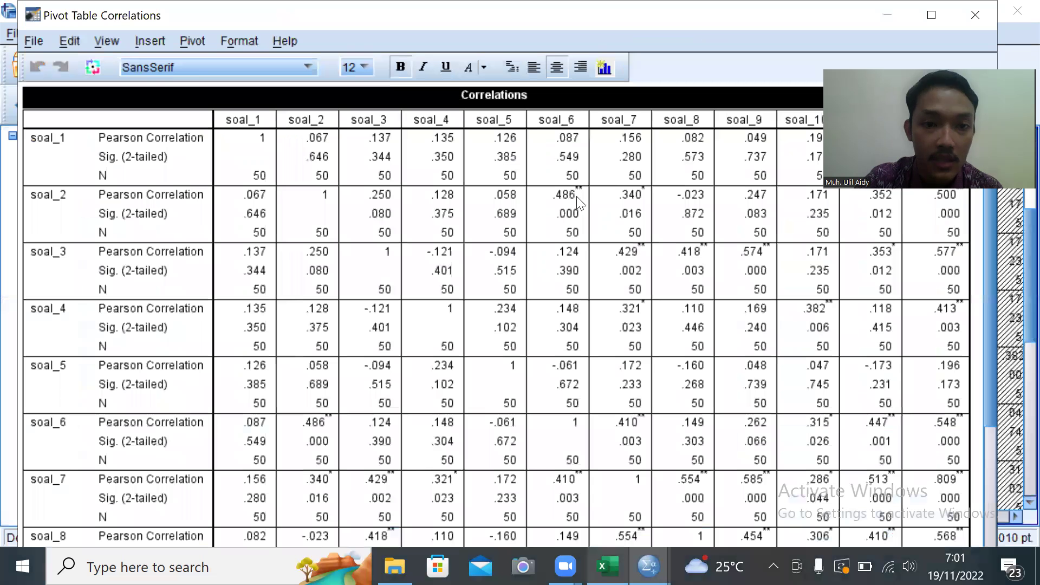
{"action": "scroll", "coordinate": [577, 203], "scroll_direction": "down", "scroll_amount": 5}
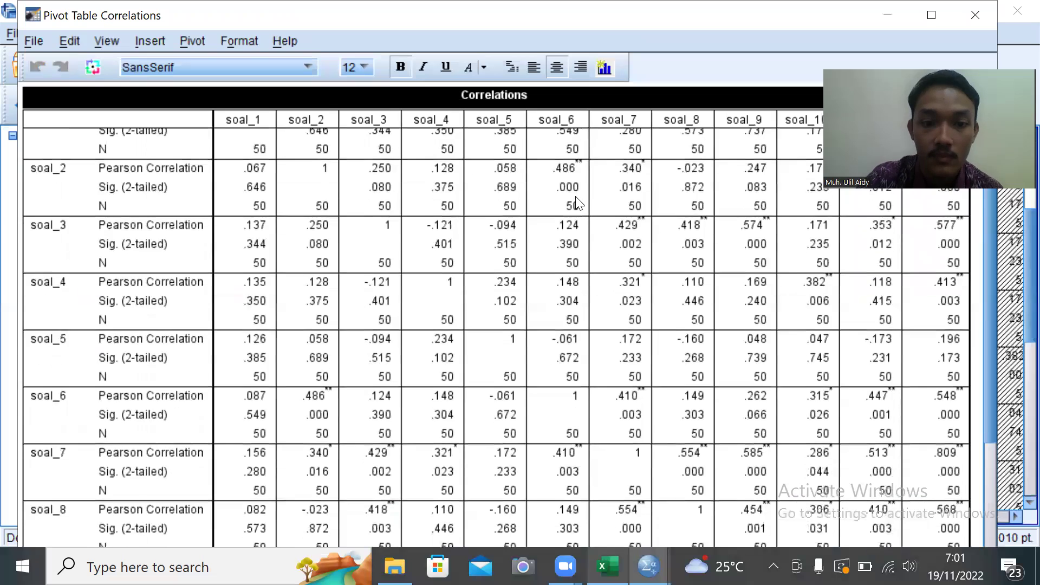
{"action": "scroll", "coordinate": [577, 203], "scroll_direction": "down", "scroll_amount": 6}
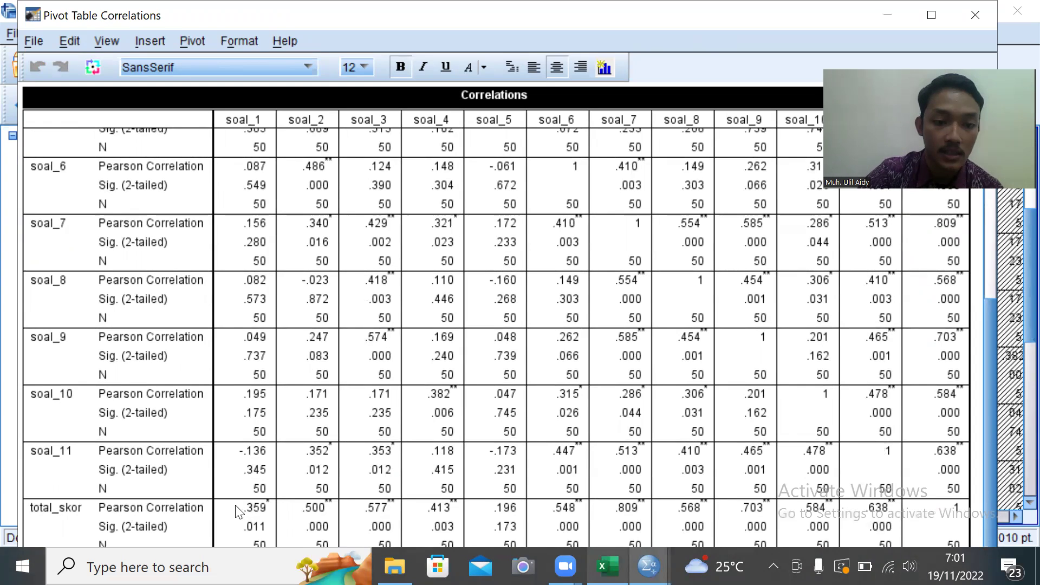
{"action": "left_click_drag", "start_coordinate": [241, 508], "coordinate": [989, 511]}
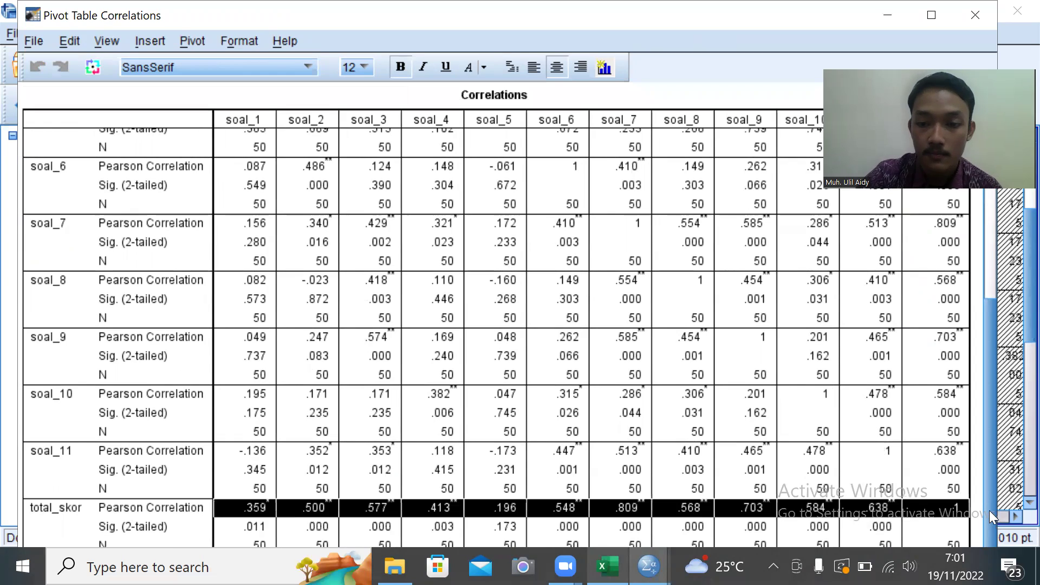
{"action": "left_click_drag", "start_coordinate": [918, 521], "coordinate": [878, 511]}
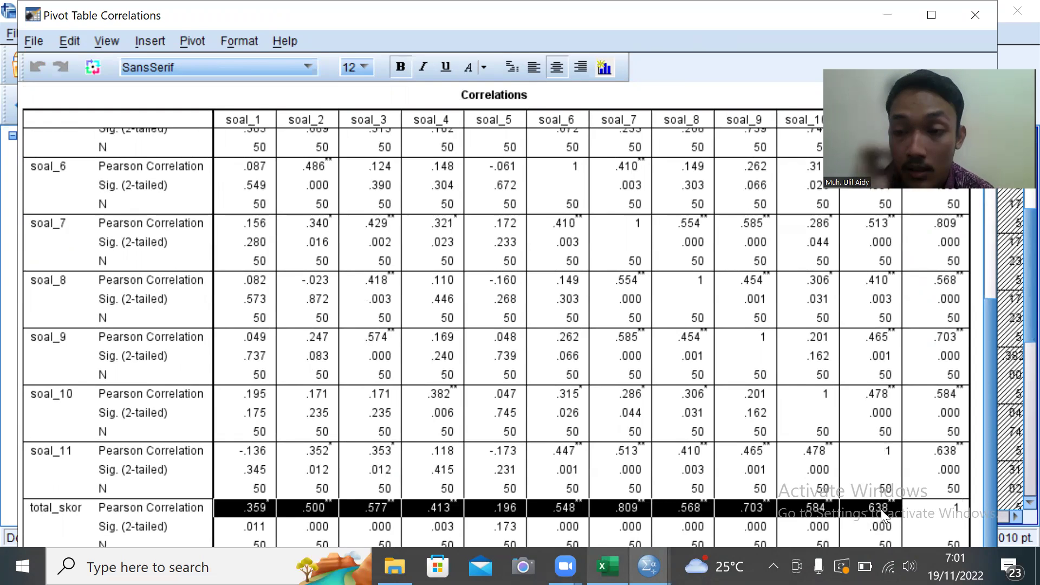
{"action": "right_click", "coordinate": [881, 509]}
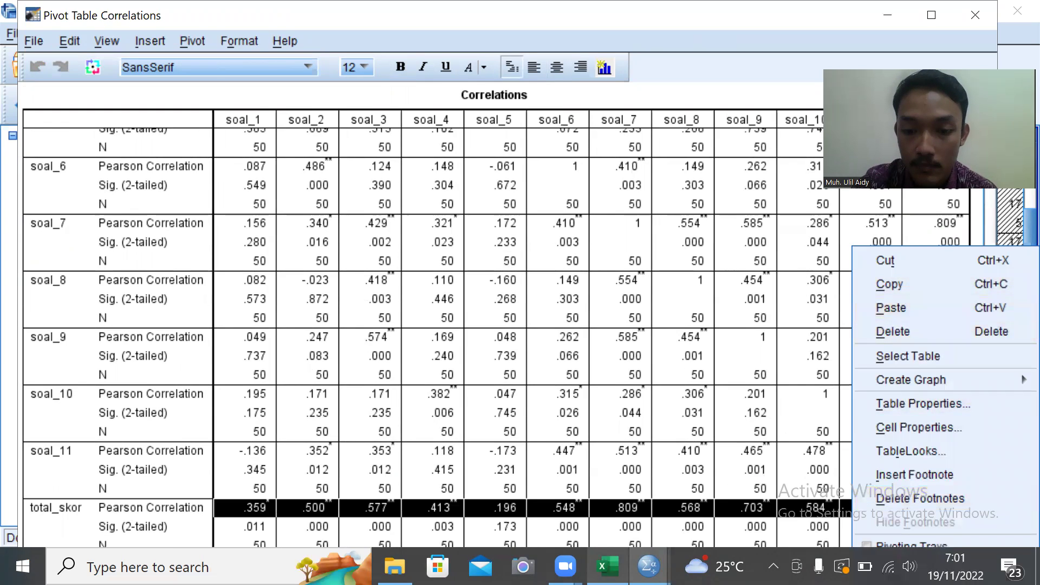
Switch to the Excel workbook and show the Uji Validitas sheet from its first rows.
{"action": "mouse_move", "coordinate": [649, 566]}
{"action": "left_click", "coordinate": [607, 566]}
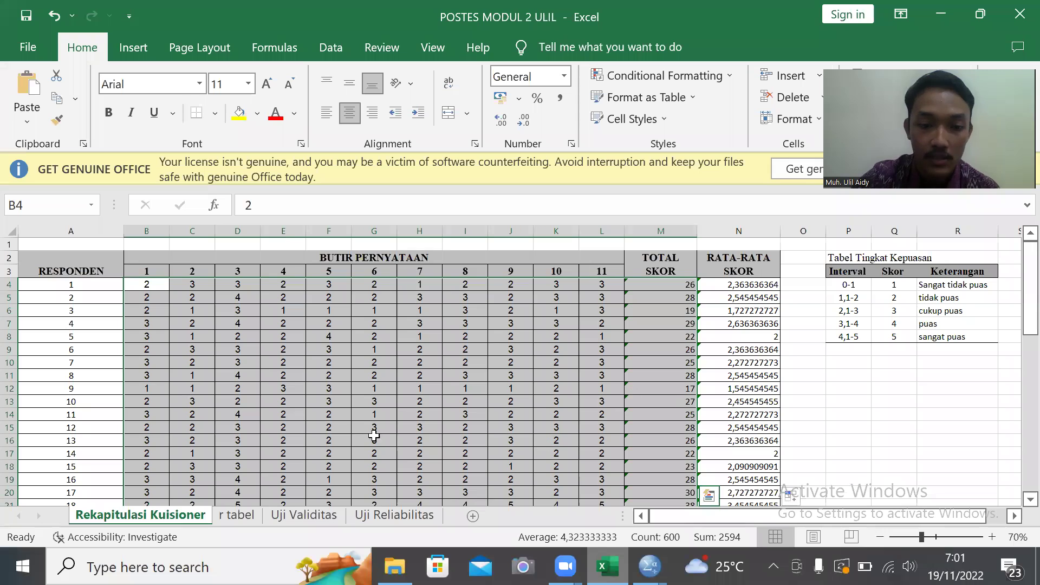
{"action": "left_click", "coordinate": [300, 515]}
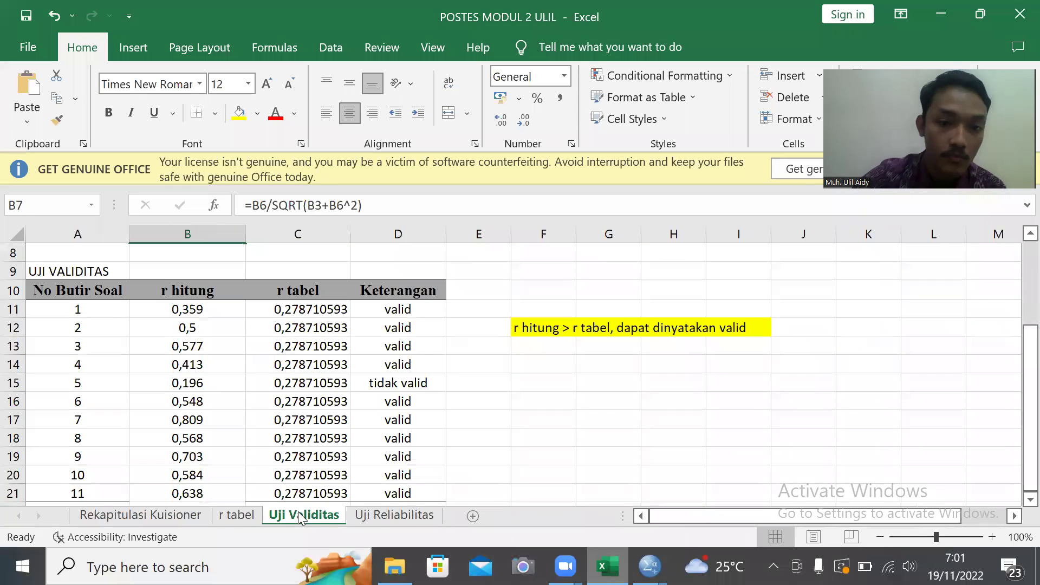
{"action": "scroll", "coordinate": [452, 353], "scroll_direction": "up", "scroll_amount": 3}
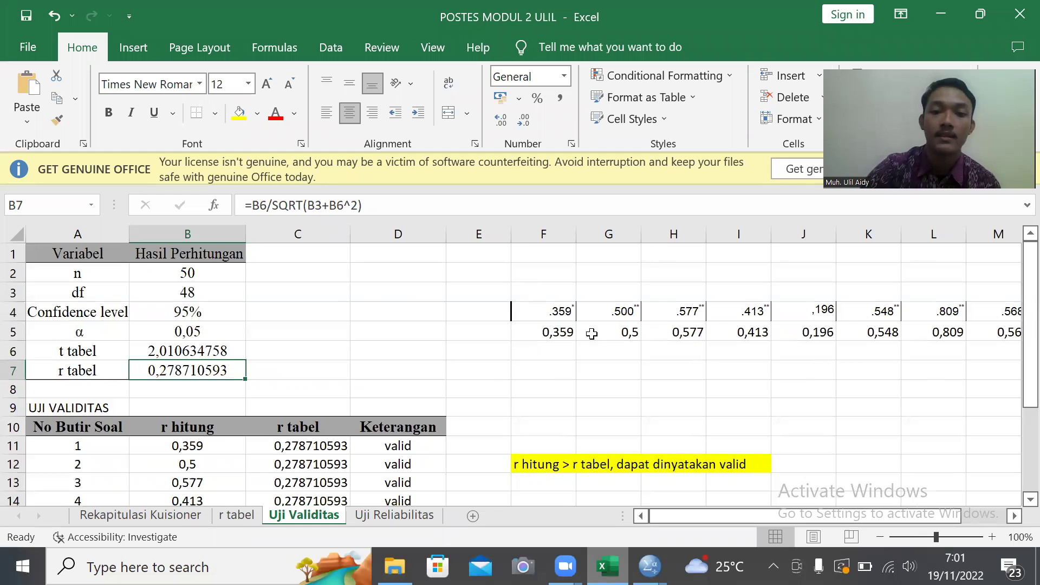
Examine the correlation values in row 5 starting at F5 and compare them with the r hitung column of the validity table.
{"action": "left_click", "coordinate": [557, 329]}
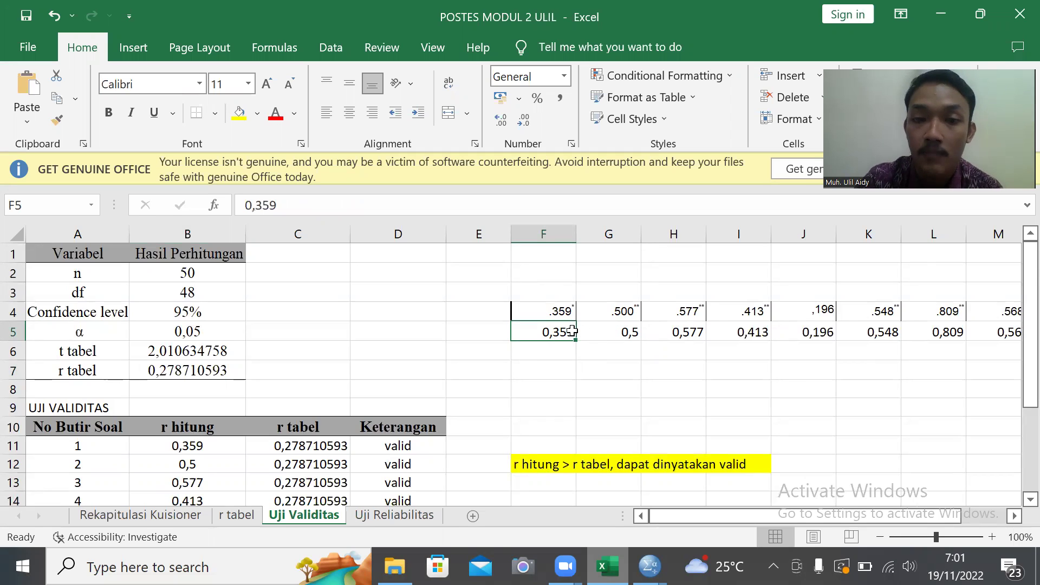
{"action": "scroll", "coordinate": [250, 461], "scroll_direction": "up", "scroll_amount": 5}
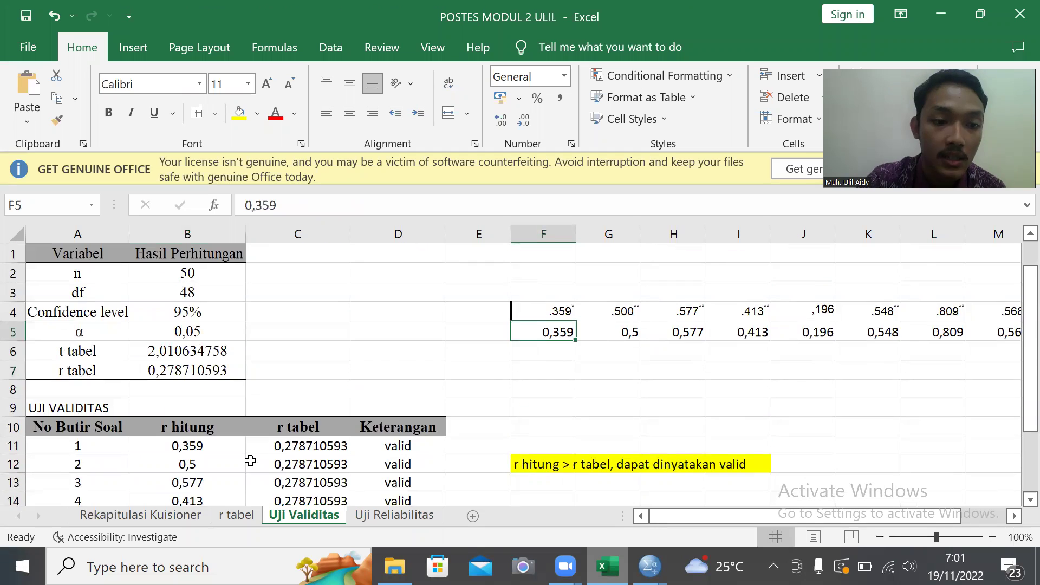
{"action": "left_click_drag", "start_coordinate": [561, 332], "coordinate": [1013, 335]}
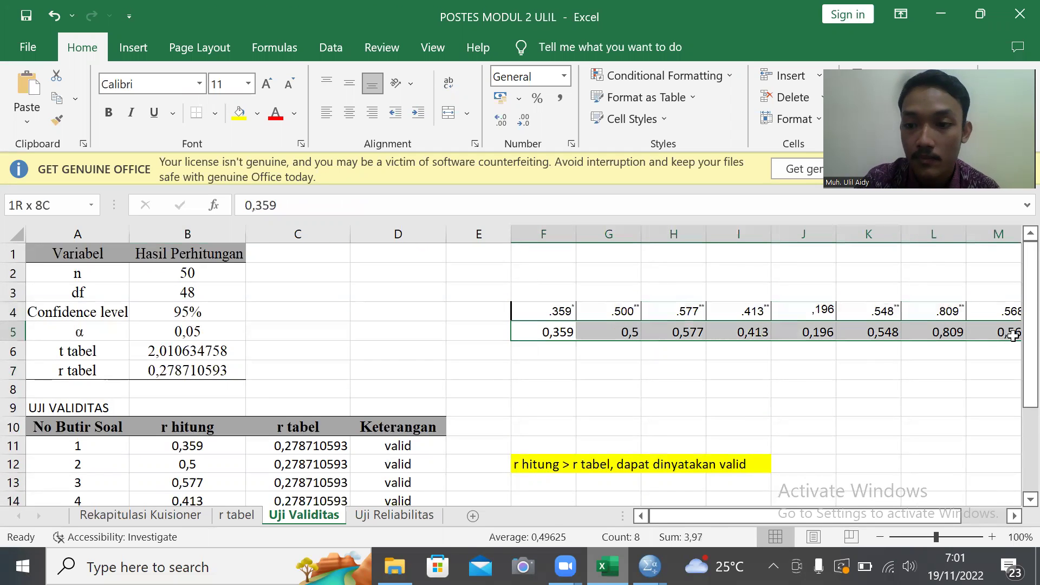
{"action": "left_click", "coordinate": [513, 382]}
{"action": "left_click", "coordinate": [181, 446]}
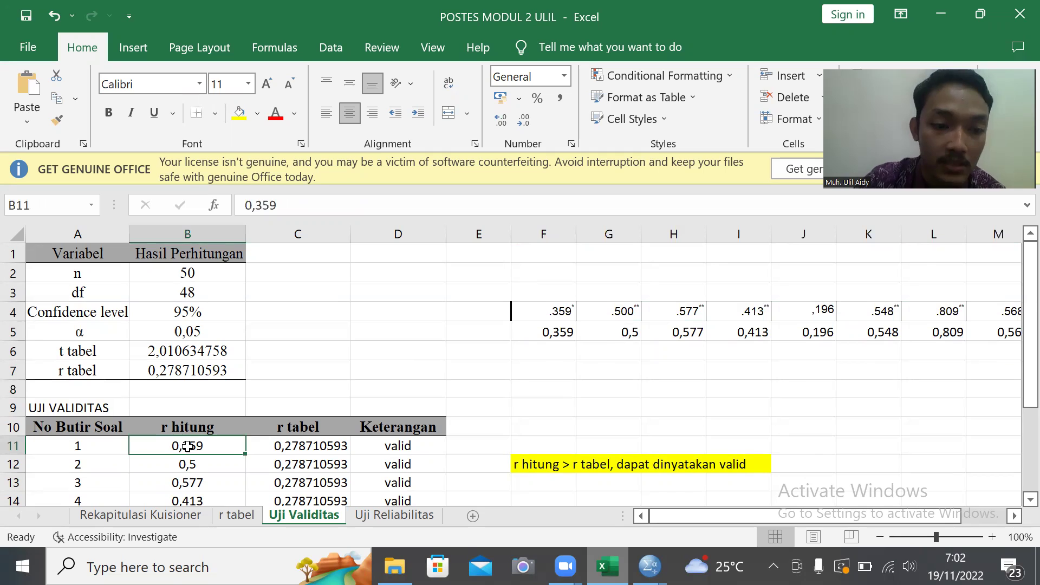
{"action": "scroll", "coordinate": [337, 350], "scroll_direction": "down", "scroll_amount": 2}
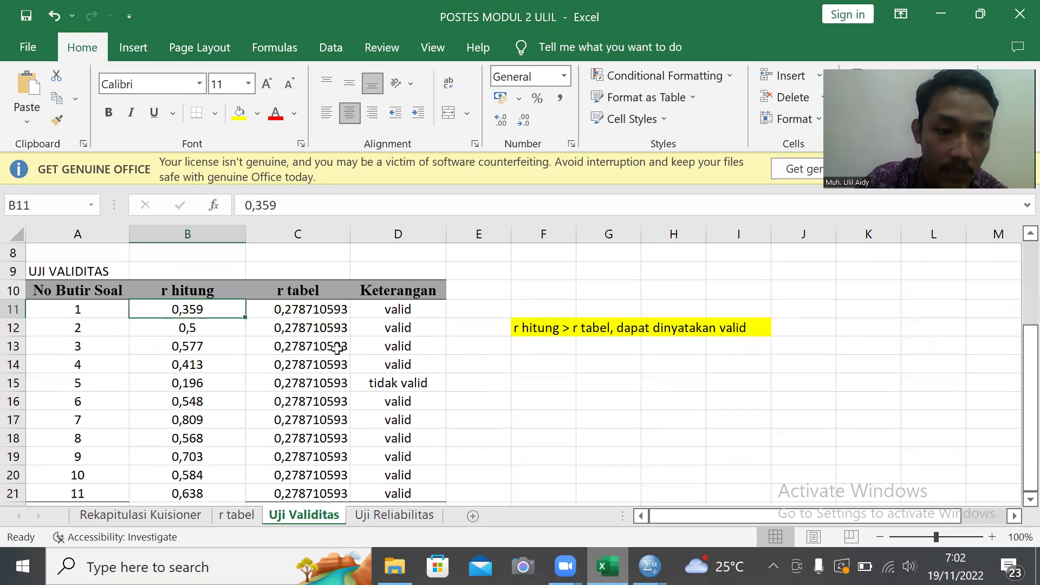
{"action": "right_click", "coordinate": [231, 314]}
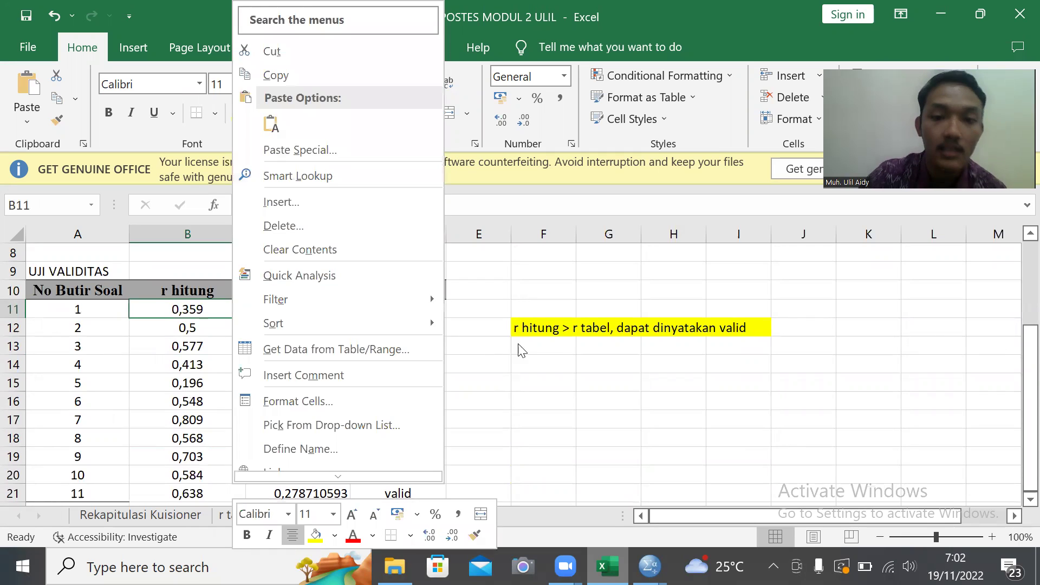
{"action": "key", "text": "Escape"}
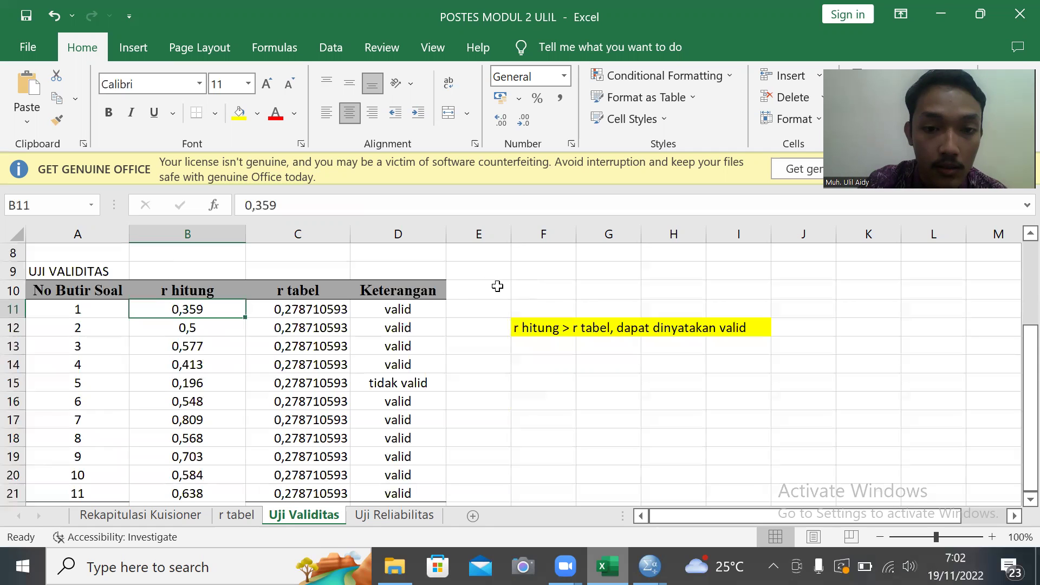
Copy the correlation values in F5:P5 on the Uji Validitas sheet.
{"action": "scroll", "coordinate": [498, 286], "scroll_direction": "up", "scroll_amount": 3}
{"action": "scroll", "coordinate": [499, 286], "scroll_direction": "down", "scroll_amount": 3}
{"action": "scroll", "coordinate": [499, 286], "scroll_direction": "up", "scroll_amount": 3}
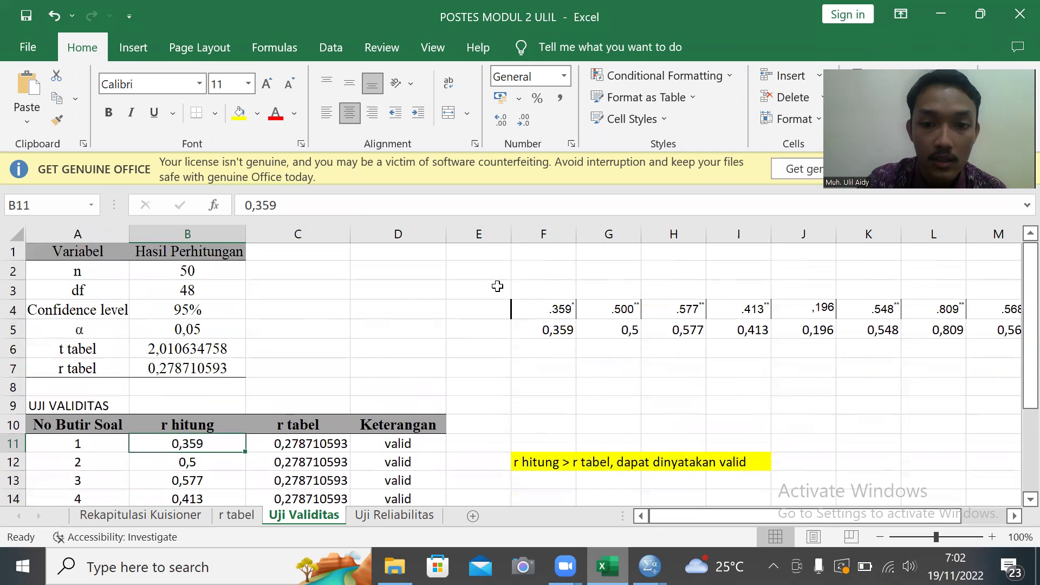
{"action": "scroll", "coordinate": [561, 339], "scroll_direction": "right", "scroll_amount": 3}
{"action": "scroll", "coordinate": [563, 337], "scroll_direction": "left", "scroll_amount": 3}
{"action": "left_click_drag", "start_coordinate": [556, 337], "coordinate": [804, 337]}
{"action": "key", "text": "ctrl+c"}
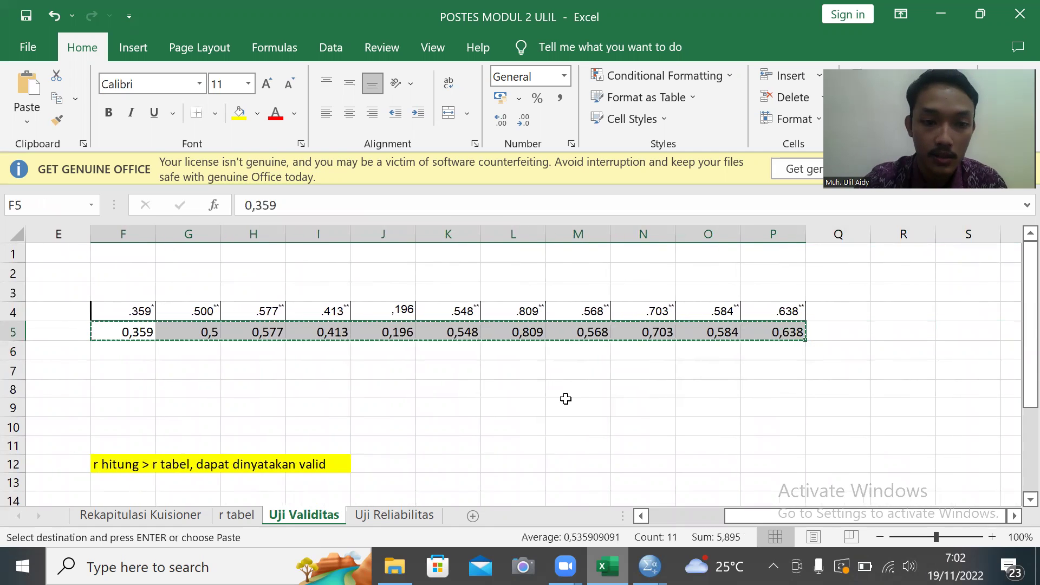
Clear the contents of the r hitung cells B11:B21 in the validity table.
{"action": "scroll", "coordinate": [564, 400], "scroll_direction": "left", "scroll_amount": 3}
{"action": "scroll", "coordinate": [238, 450], "scroll_direction": "down", "scroll_amount": 3}
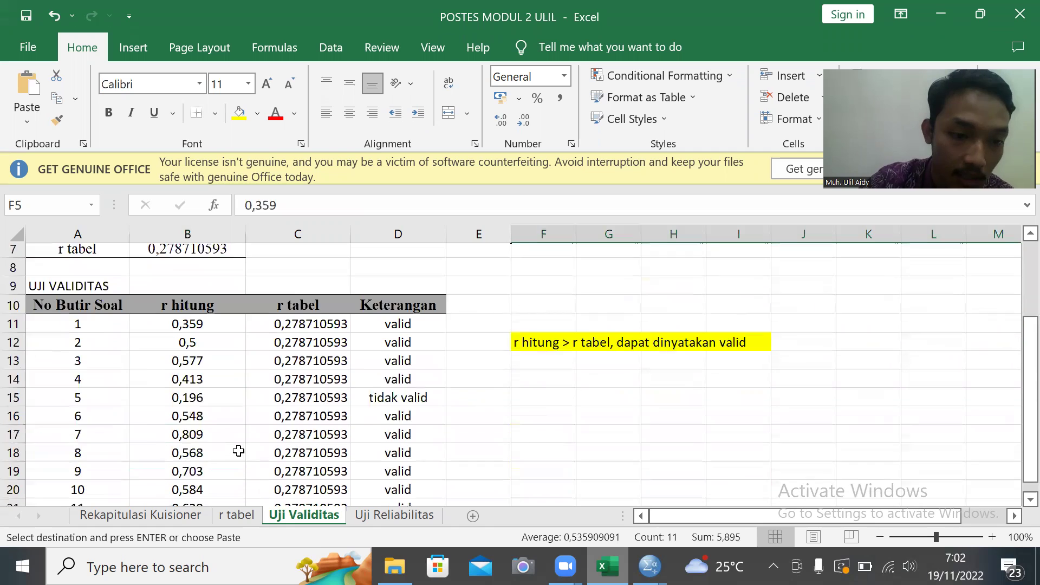
{"action": "left_click_drag", "start_coordinate": [216, 313], "coordinate": [226, 494]}
{"action": "scroll", "coordinate": [601, 437], "scroll_direction": "down", "scroll_amount": 3}
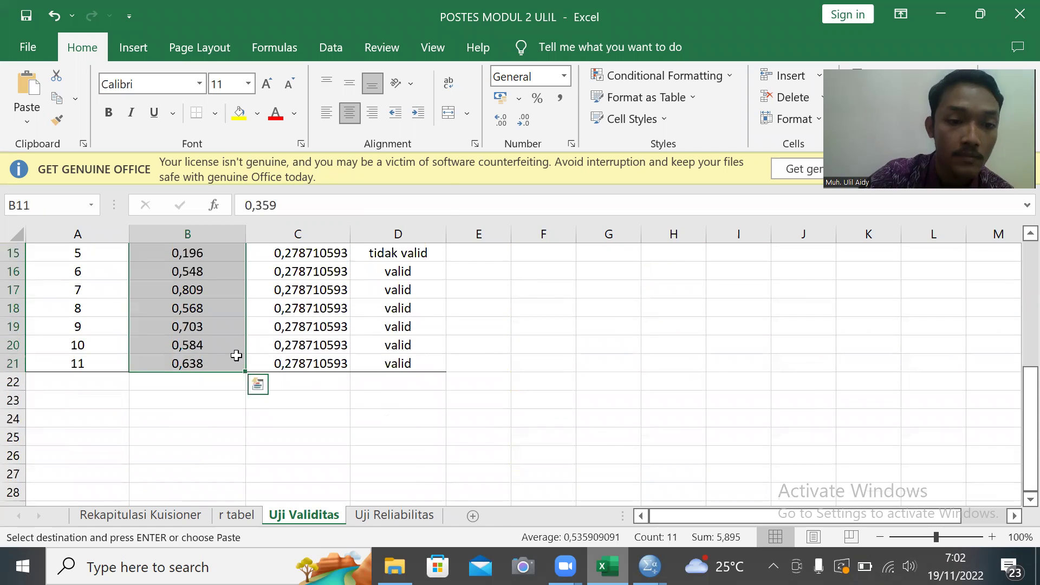
{"action": "right_click", "coordinate": [237, 356]}
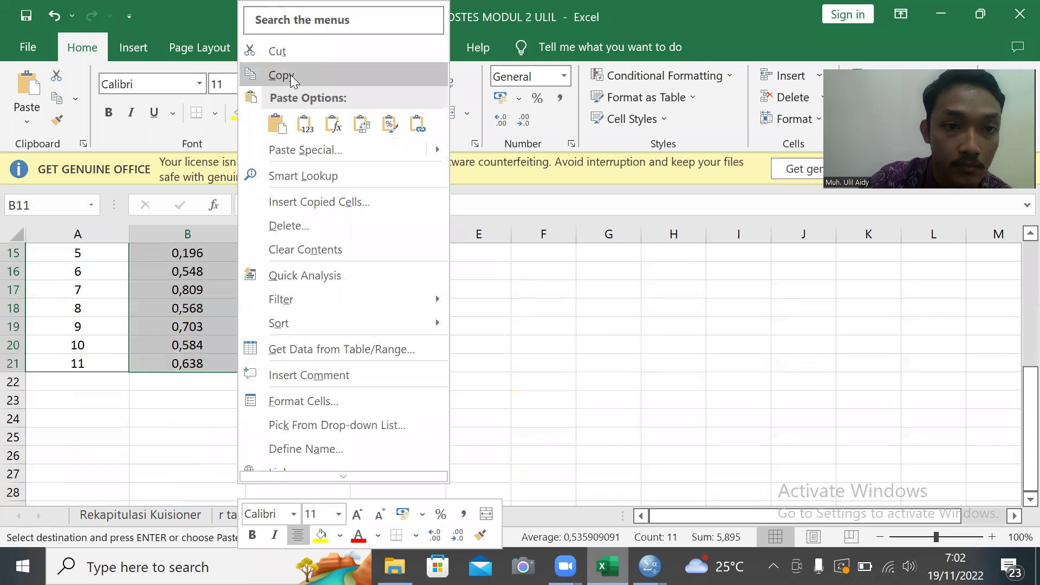
{"action": "left_click", "coordinate": [304, 123]}
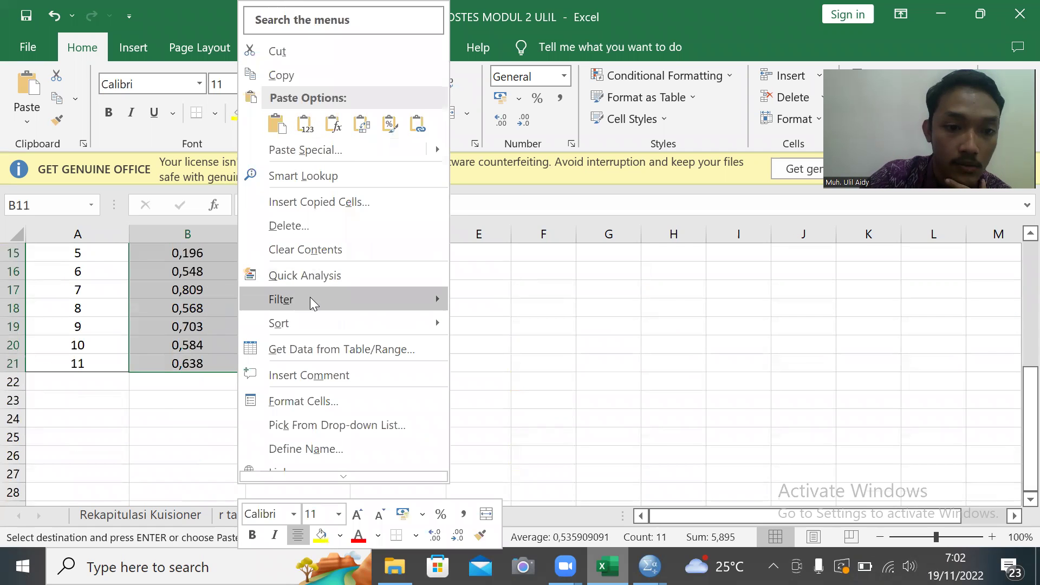
{"action": "left_click", "coordinate": [316, 250]}
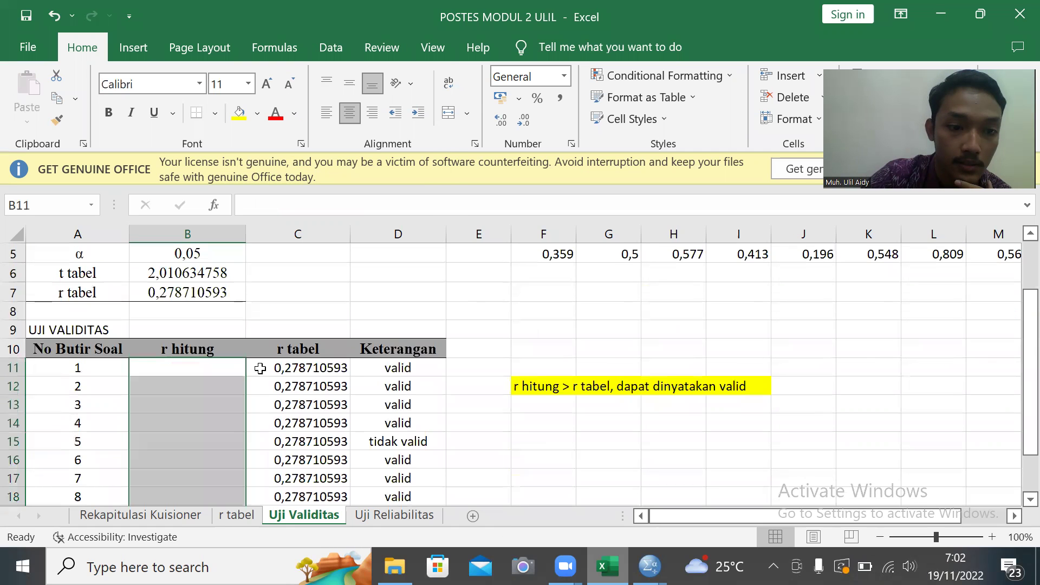
{"action": "right_click", "coordinate": [191, 363]}
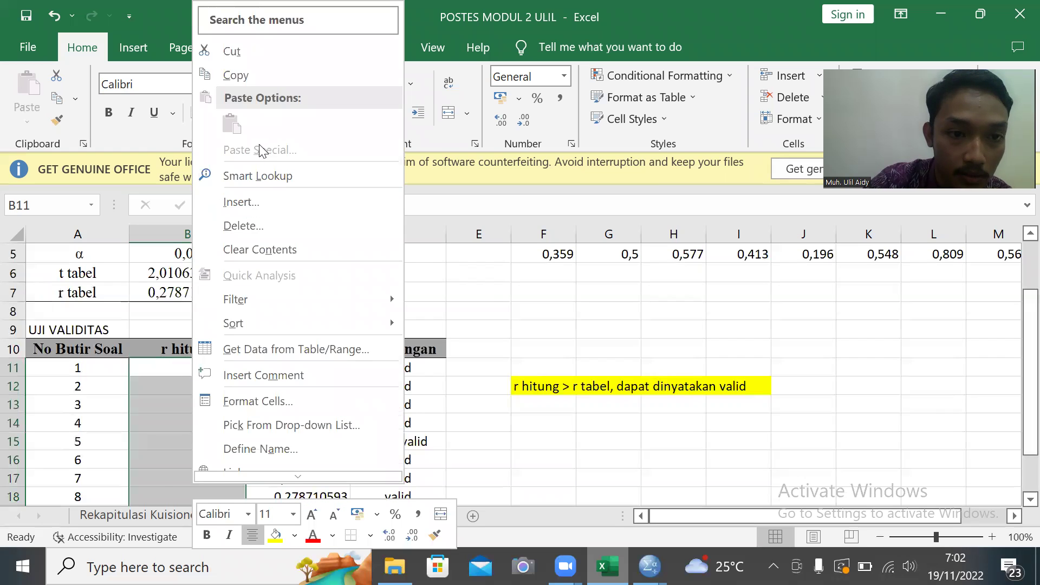
{"action": "left_click", "coordinate": [165, 431]}
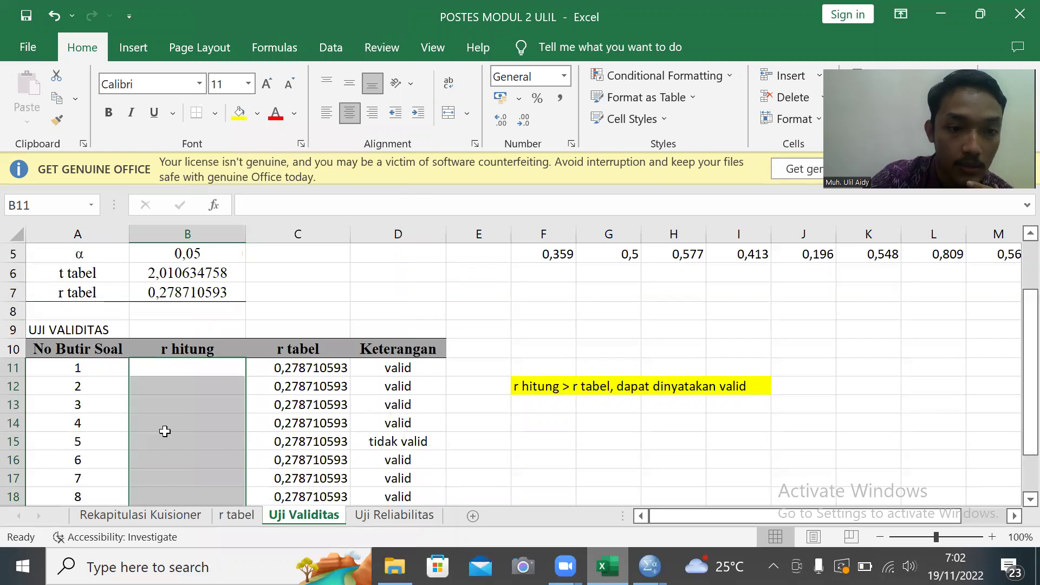
Copy the row of correlation values in F5:P5 and return to the empty r hitung column.
{"action": "scroll", "coordinate": [647, 259], "scroll_direction": "up", "scroll_amount": 2}
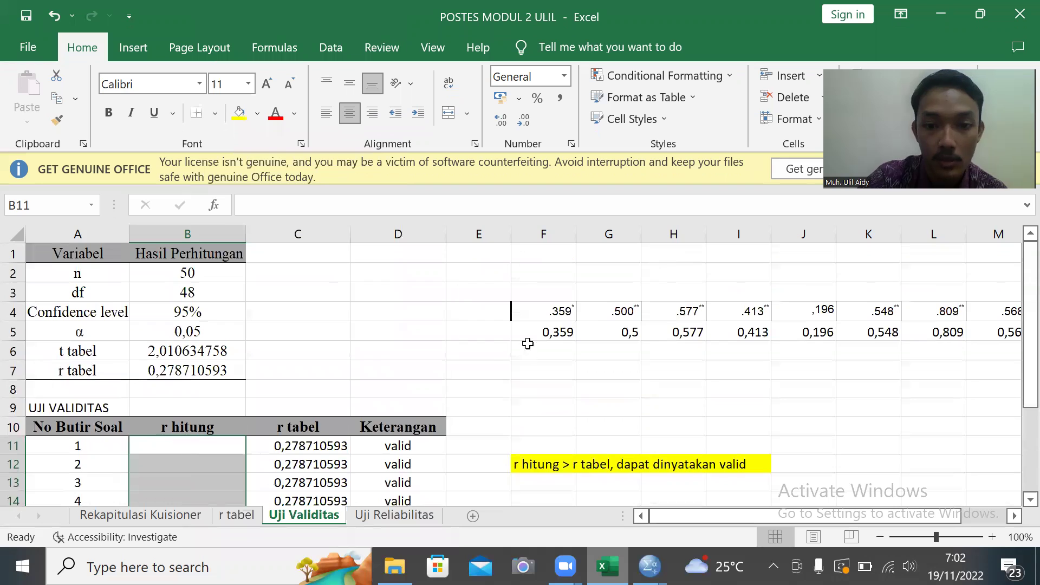
{"action": "scroll", "coordinate": [770, 395], "scroll_direction": "right", "scroll_amount": 2}
{"action": "scroll", "coordinate": [770, 394], "scroll_direction": "right", "scroll_amount": 1}
{"action": "left_click_drag", "start_coordinate": [203, 336], "coordinate": [800, 336]}
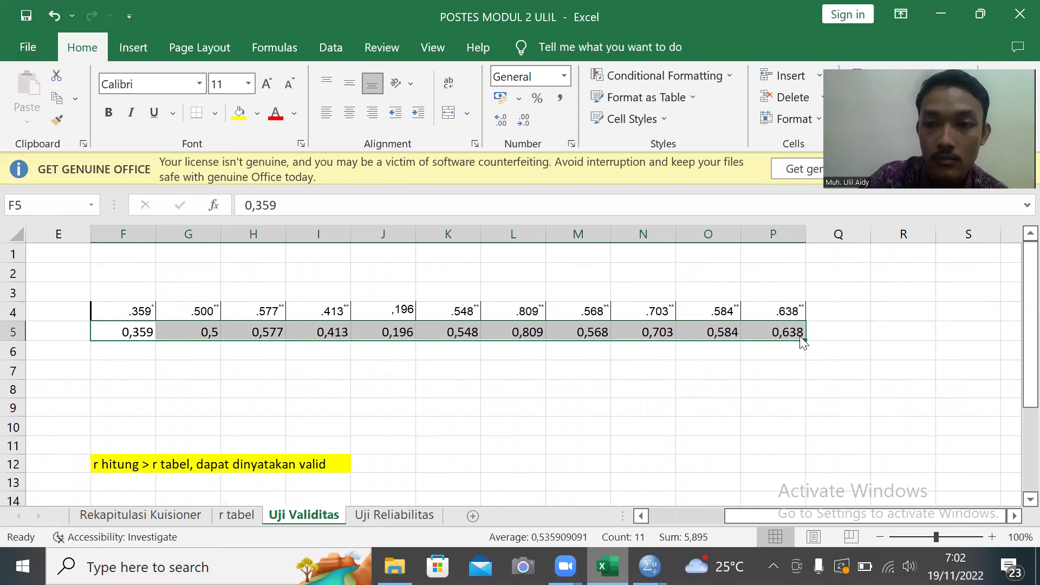
{"action": "right_click", "coordinate": [802, 341]}
{"action": "left_click", "coordinate": [846, 75]}
{"action": "scroll", "coordinate": [379, 379], "scroll_direction": "left", "scroll_amount": 3}
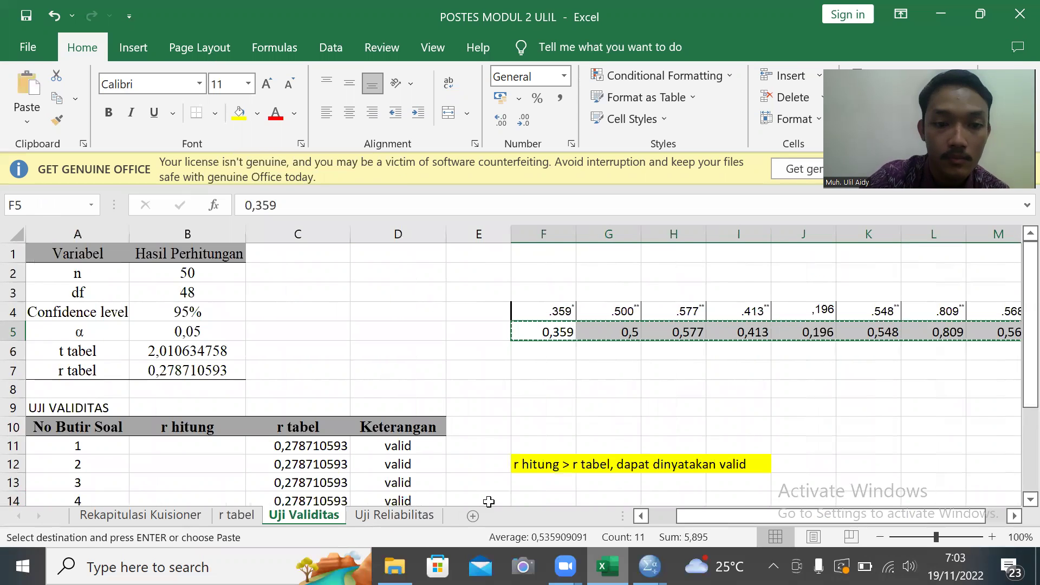
Paste the copied correlation values transposed into the r hitung column starting at B11 and check the filled rows.
{"action": "left_click", "coordinate": [179, 444]}
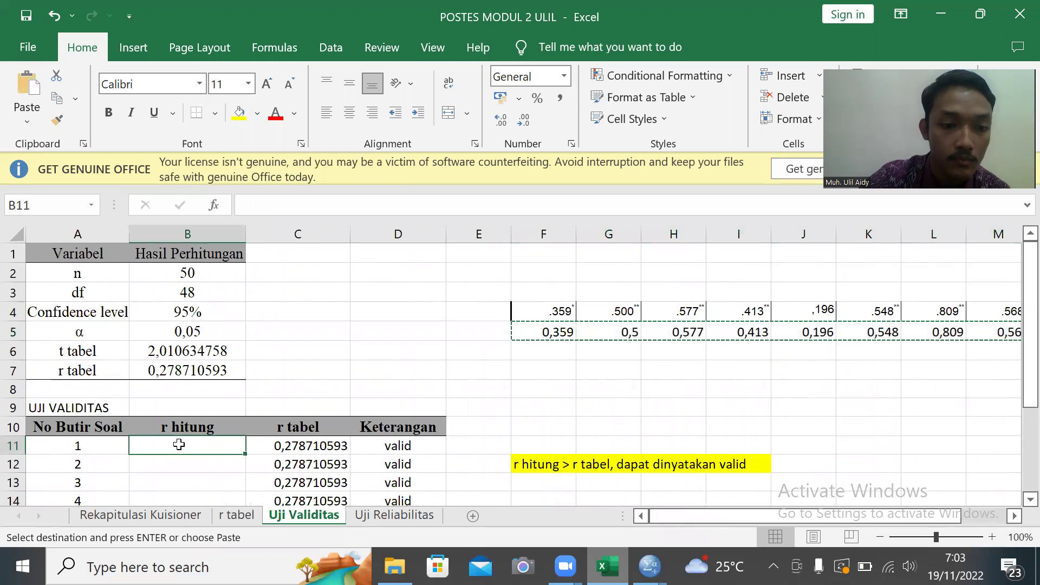
{"action": "right_click", "coordinate": [178, 444]}
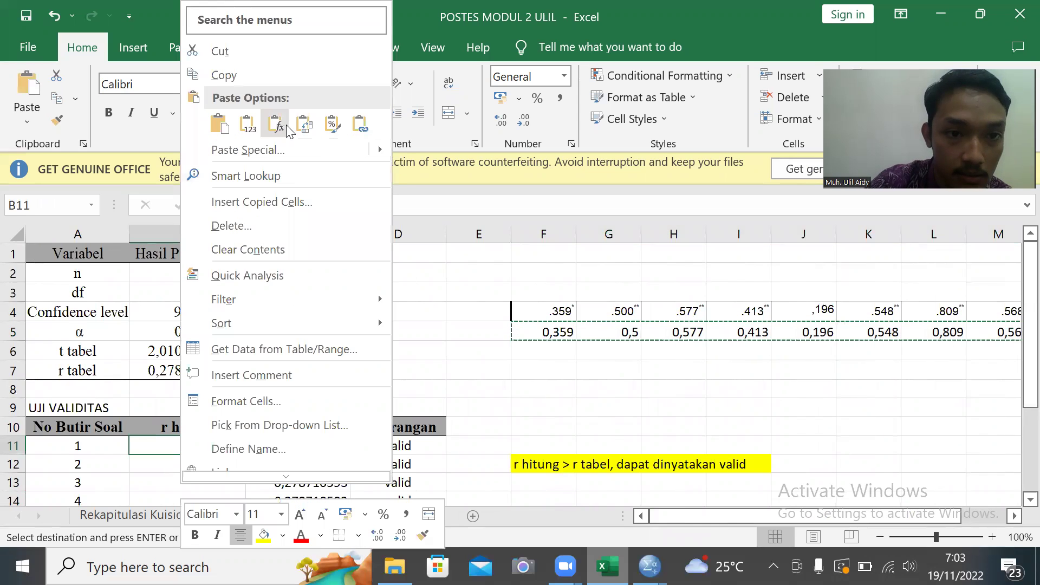
{"action": "left_click", "coordinate": [311, 127]}
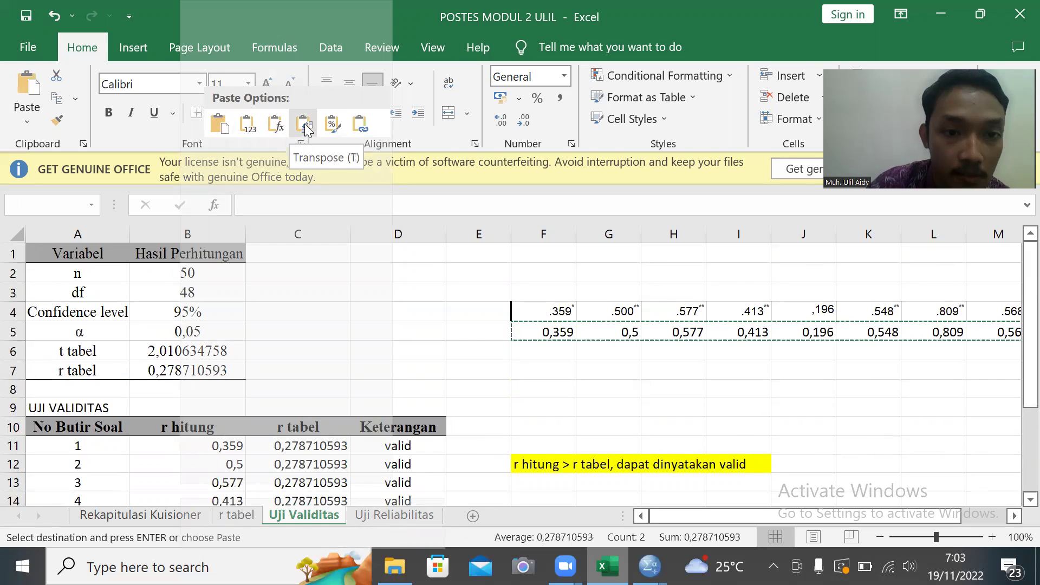
{"action": "left_click", "coordinate": [307, 129]}
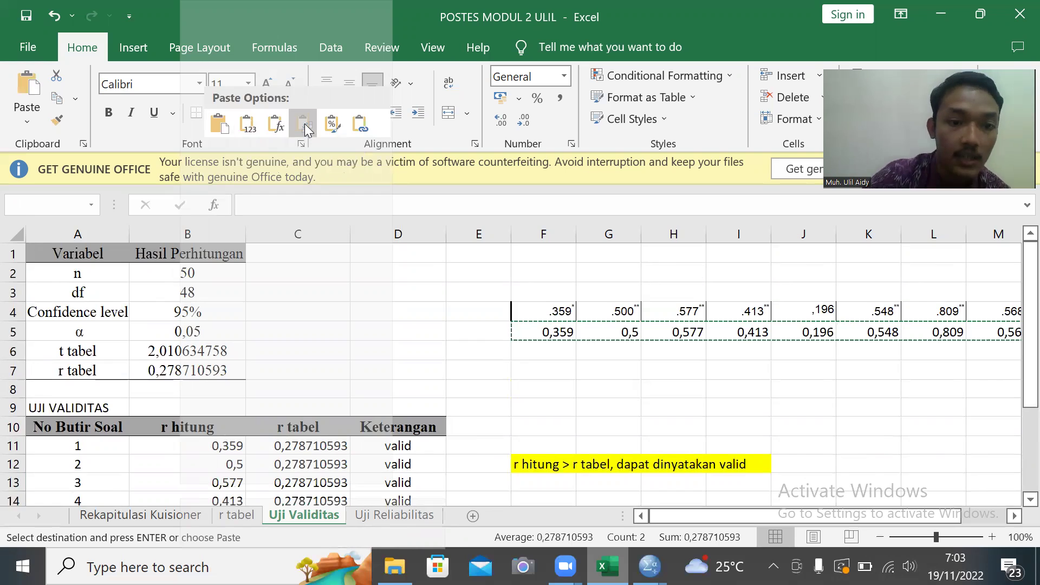
{"action": "scroll", "coordinate": [304, 355], "scroll_direction": "down", "scroll_amount": 9}
{"action": "scroll", "coordinate": [304, 355], "scroll_direction": "up", "scroll_amount": 7}
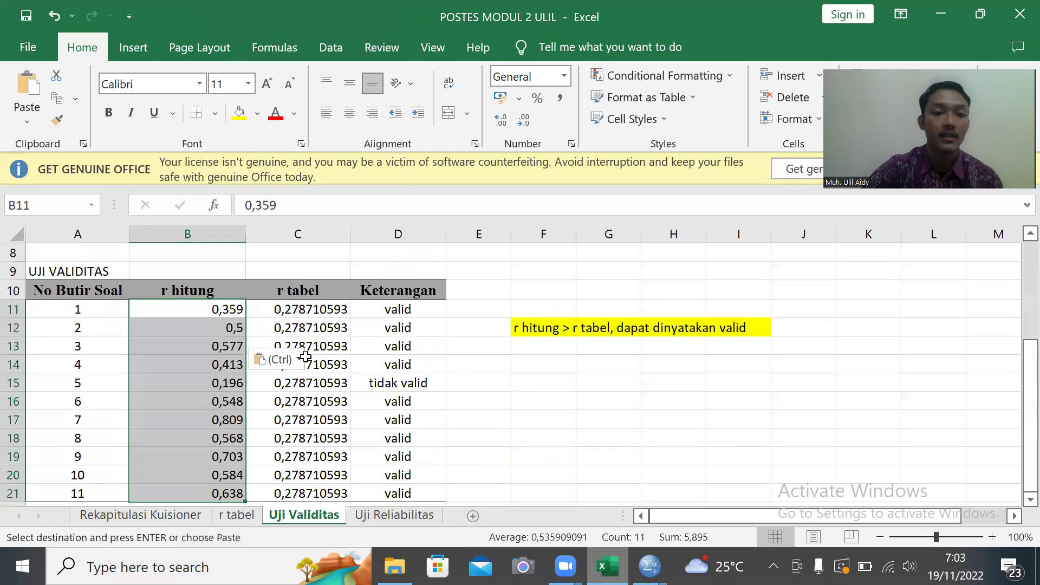
{"action": "scroll", "coordinate": [305, 355], "scroll_direction": "down", "scroll_amount": 2}
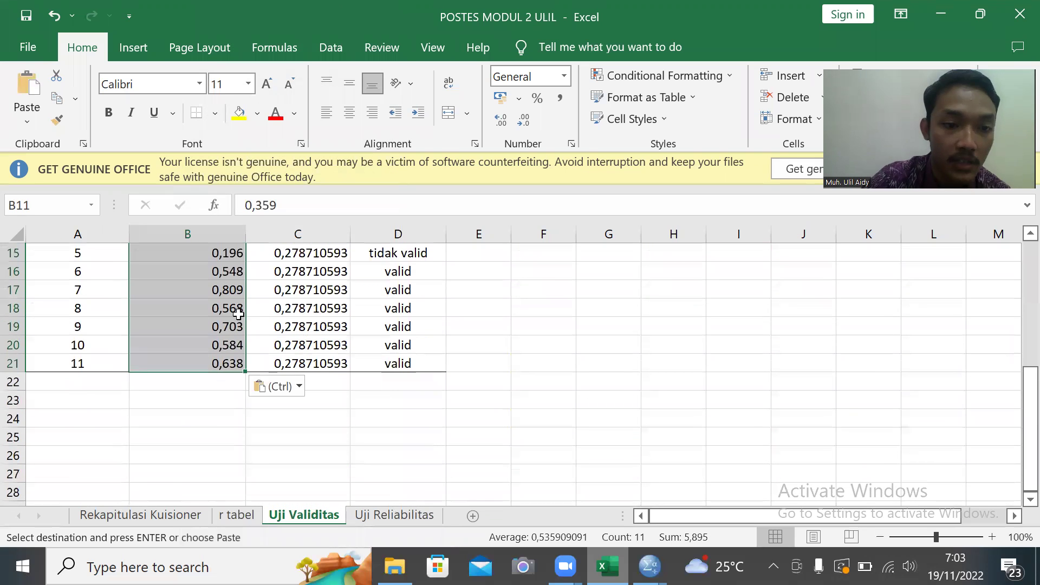
{"action": "scroll", "coordinate": [238, 314], "scroll_direction": "up", "scroll_amount": 1}
{"action": "scroll", "coordinate": [239, 314], "scroll_direction": "up", "scroll_amount": 3}
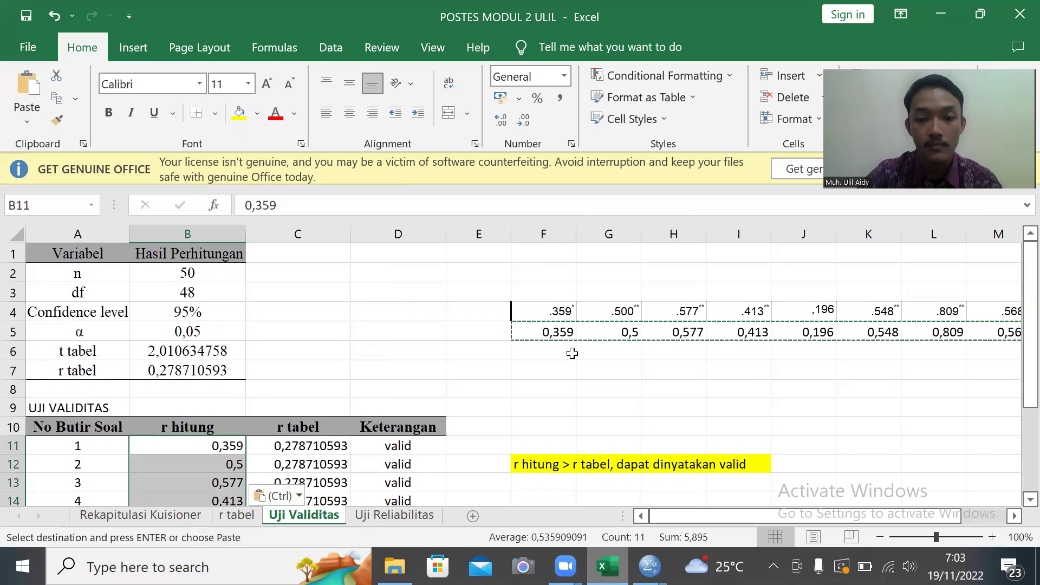
Compare the r hitung values with the r tabel values for all items in the Uji Validitas table.
{"action": "scroll", "coordinate": [565, 407], "scroll_direction": "down", "scroll_amount": 4}
{"action": "scroll", "coordinate": [565, 407], "scroll_direction": "up", "scroll_amount": 4}
{"action": "scroll", "coordinate": [565, 407], "scroll_direction": "down", "scroll_amount": 2}
{"action": "scroll", "coordinate": [566, 408], "scroll_direction": "down", "scroll_amount": 1}
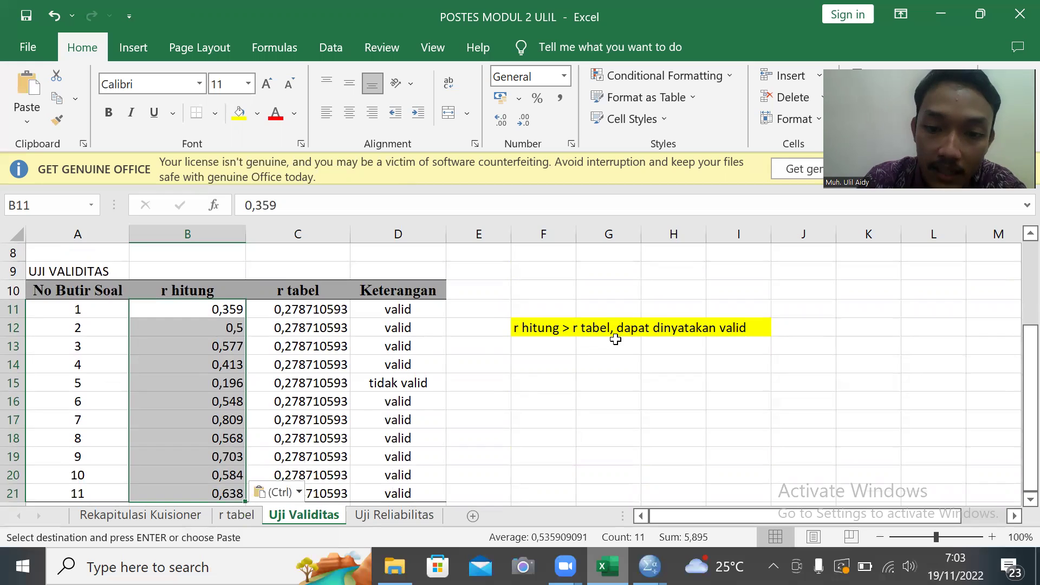
{"action": "left_click", "coordinate": [176, 309]}
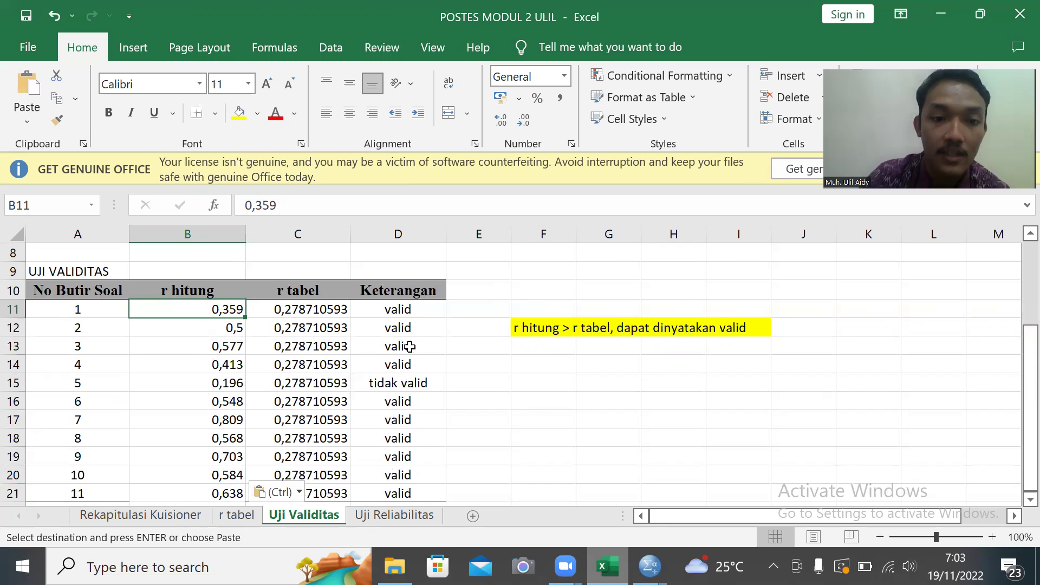
{"action": "scroll", "coordinate": [487, 396], "scroll_direction": "up", "scroll_amount": 3}
{"action": "scroll", "coordinate": [488, 396], "scroll_direction": "down", "scroll_amount": 3}
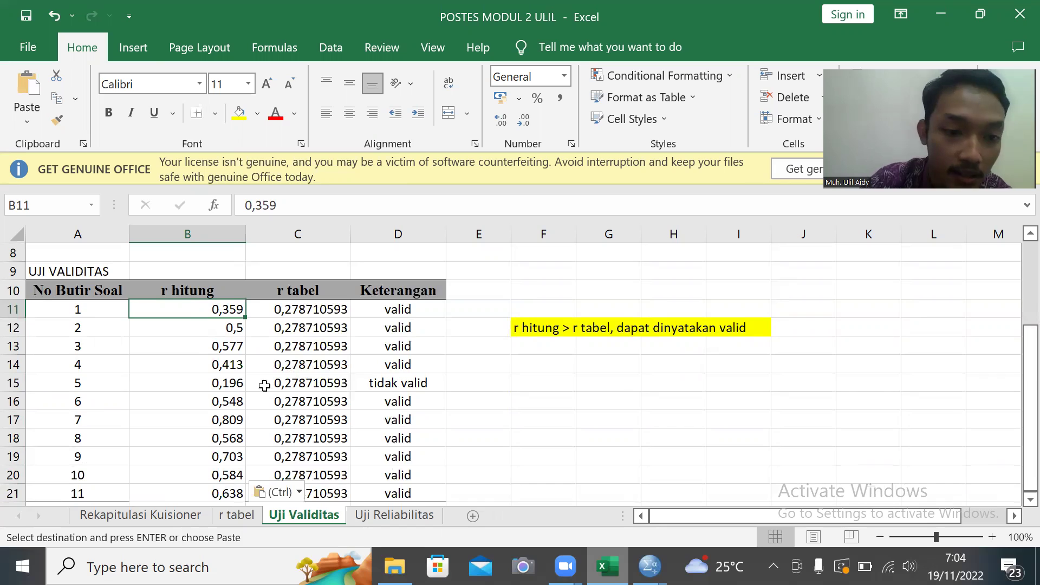
Examine item 5's r hitung and Keterangan cells and review the rest of the validity table.
{"action": "left_click", "coordinate": [240, 388]}
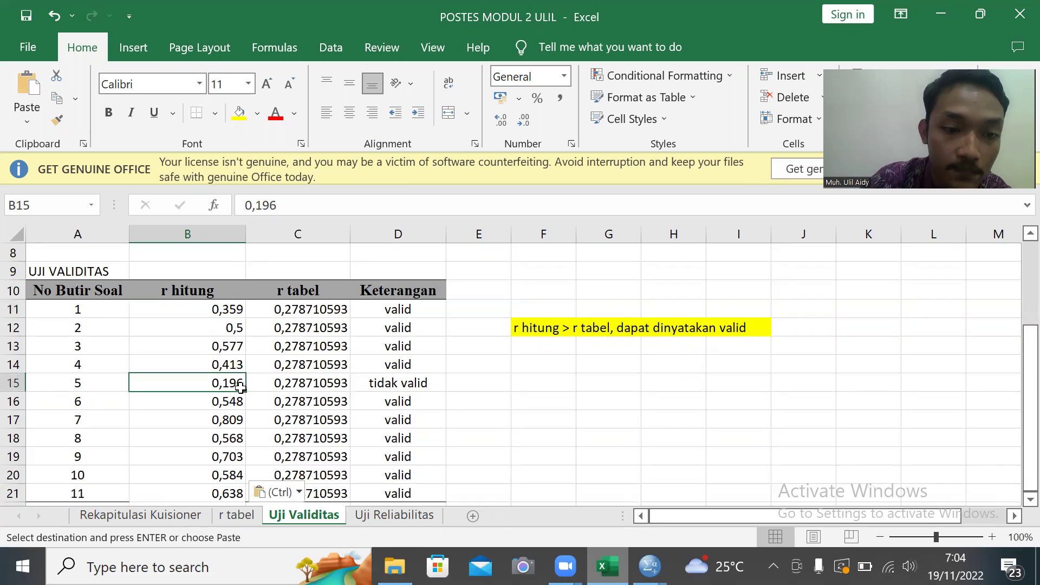
{"action": "left_click", "coordinate": [413, 387]}
{"action": "scroll", "coordinate": [587, 400], "scroll_direction": "down", "scroll_amount": 3}
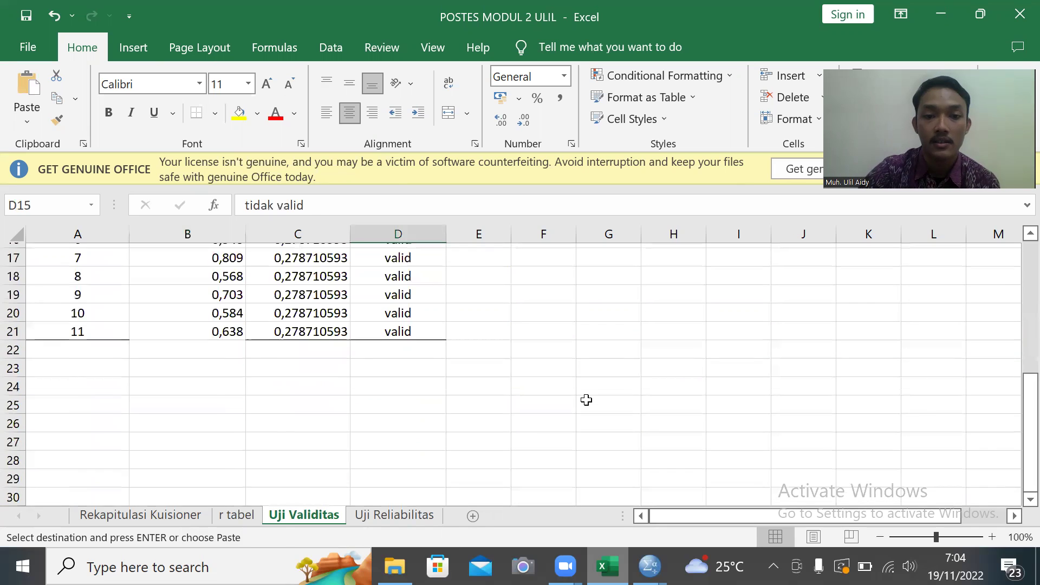
{"action": "scroll", "coordinate": [587, 399], "scroll_direction": "up", "scroll_amount": 6}
{"action": "scroll", "coordinate": [587, 400], "scroll_direction": "down", "scroll_amount": 9}
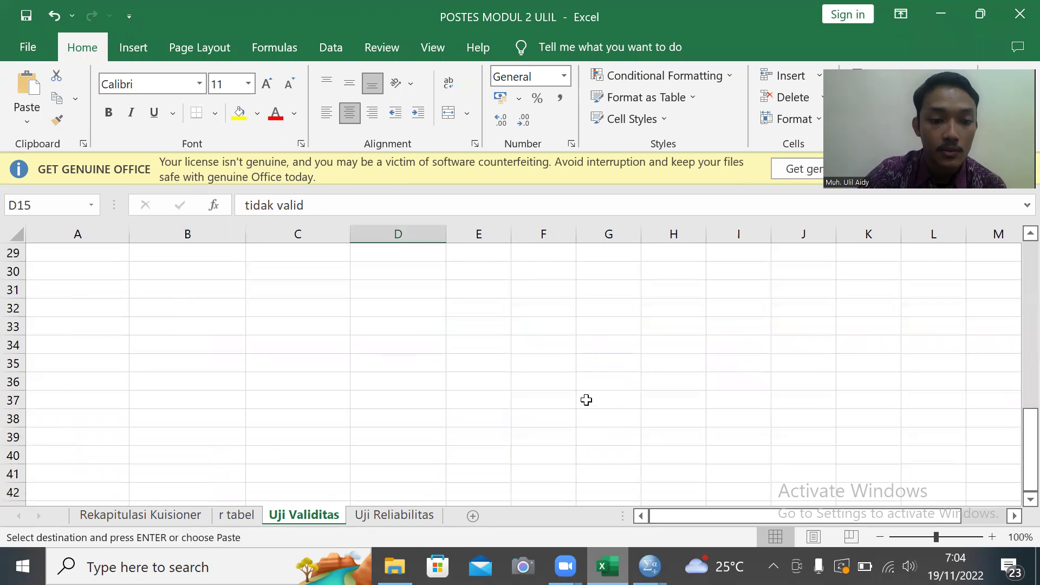
{"action": "scroll", "coordinate": [586, 400], "scroll_direction": "up", "scroll_amount": 9}
{"action": "scroll", "coordinate": [587, 400], "scroll_direction": "down", "scroll_amount": 3}
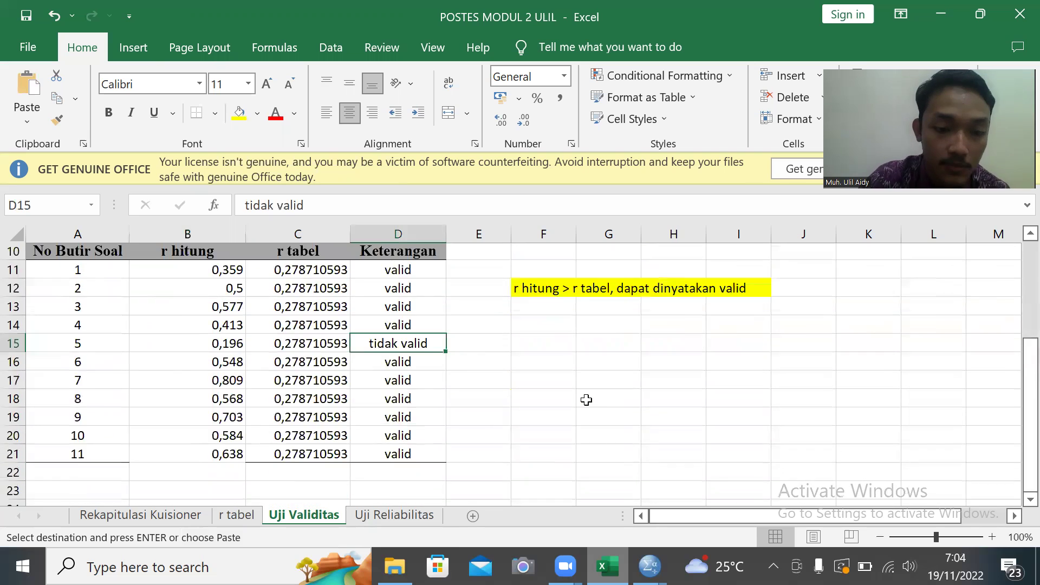
{"action": "scroll", "coordinate": [515, 422], "scroll_direction": "up", "scroll_amount": 3}
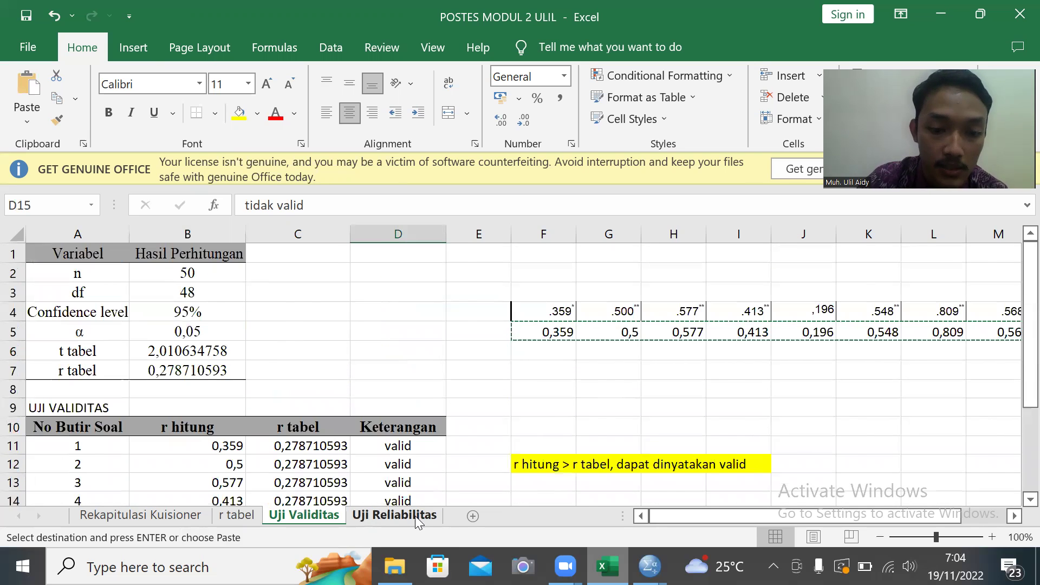
View the Uji Reliabilitas sheet, and start a Reliability Analysis on the Untitled1 data set in SPSS.
{"action": "left_click", "coordinate": [416, 519]}
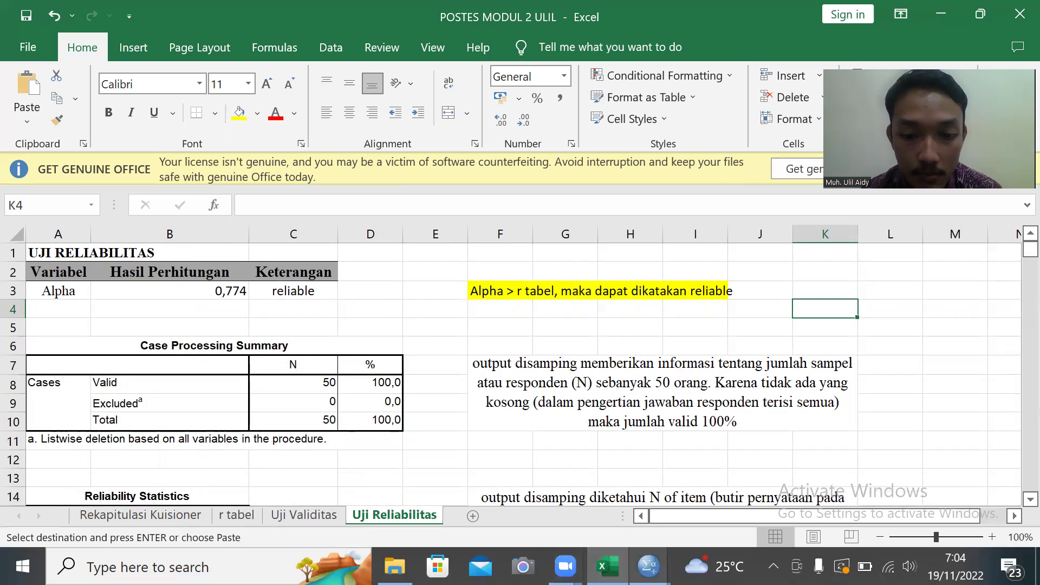
{"action": "mouse_move", "coordinate": [649, 566]}
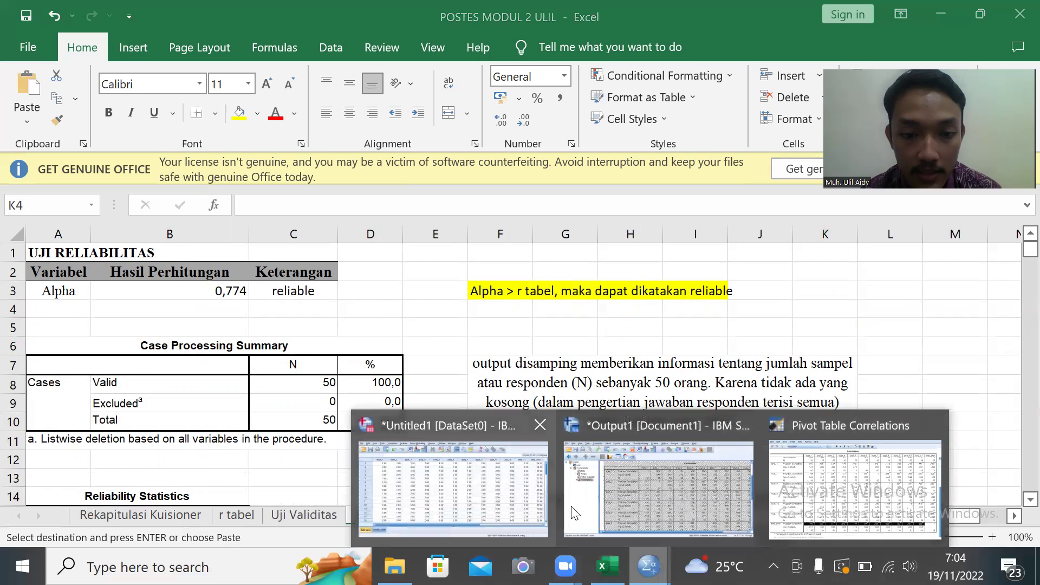
{"action": "left_click", "coordinate": [485, 491]}
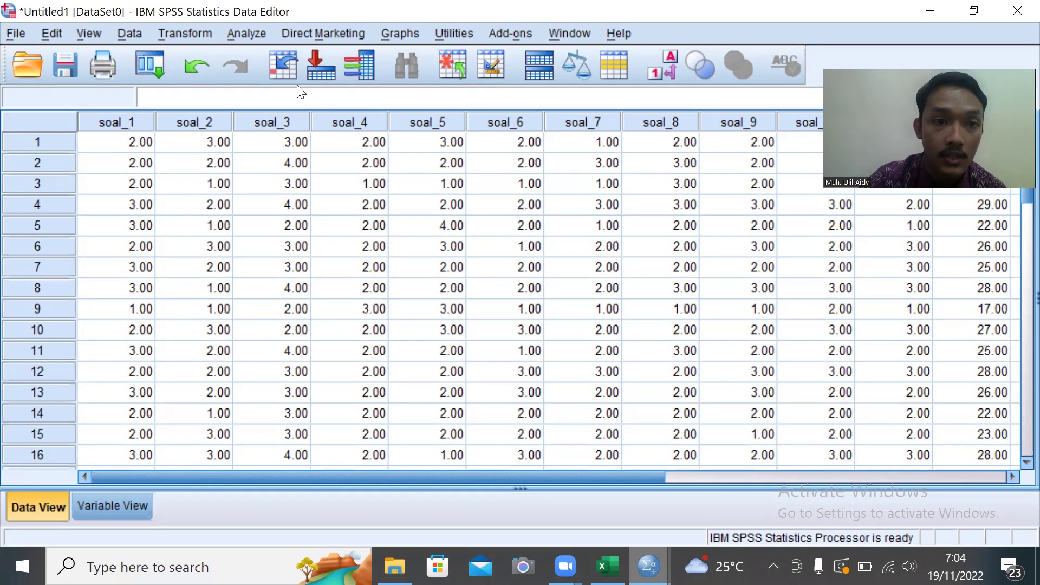
{"action": "left_click", "coordinate": [254, 33]}
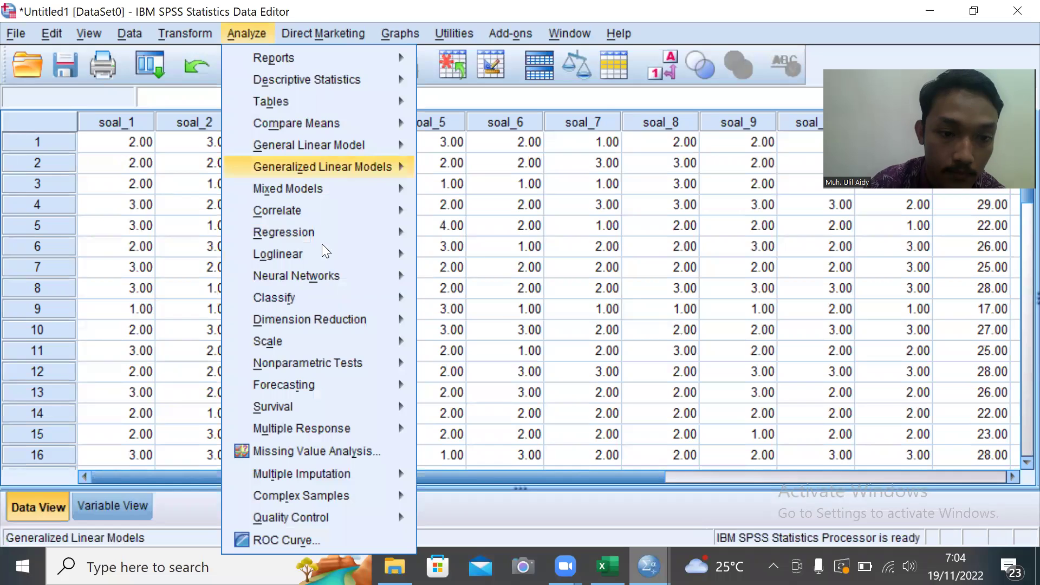
{"action": "mouse_move", "coordinate": [310, 341]}
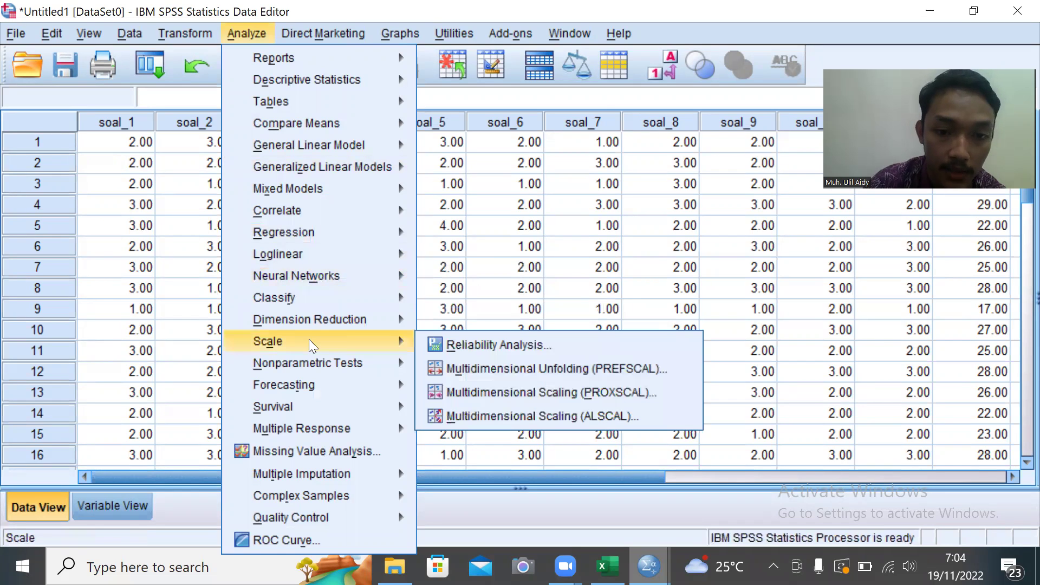
{"action": "left_click", "coordinate": [449, 347]}
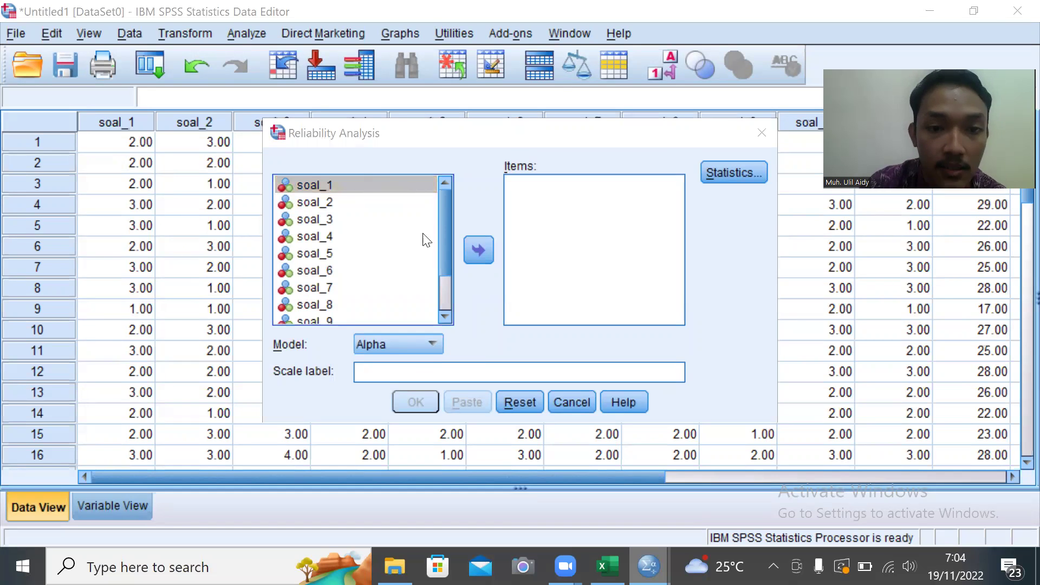
Add soal_1 through soal_11 to the reliability analysis items, leaving out total_skor.
{"action": "left_click", "coordinate": [445, 285]}
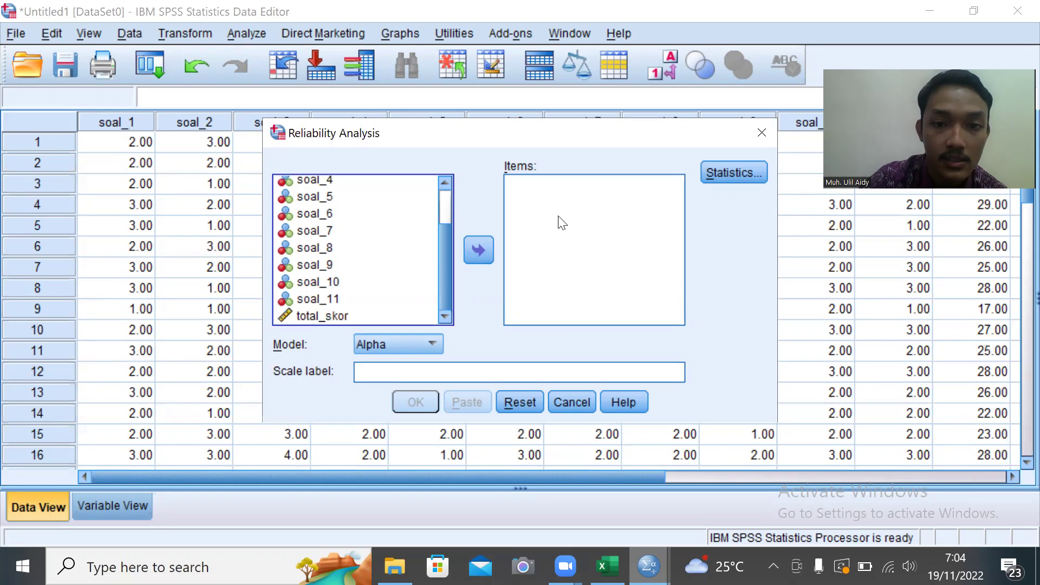
{"action": "left_click", "coordinate": [449, 215]}
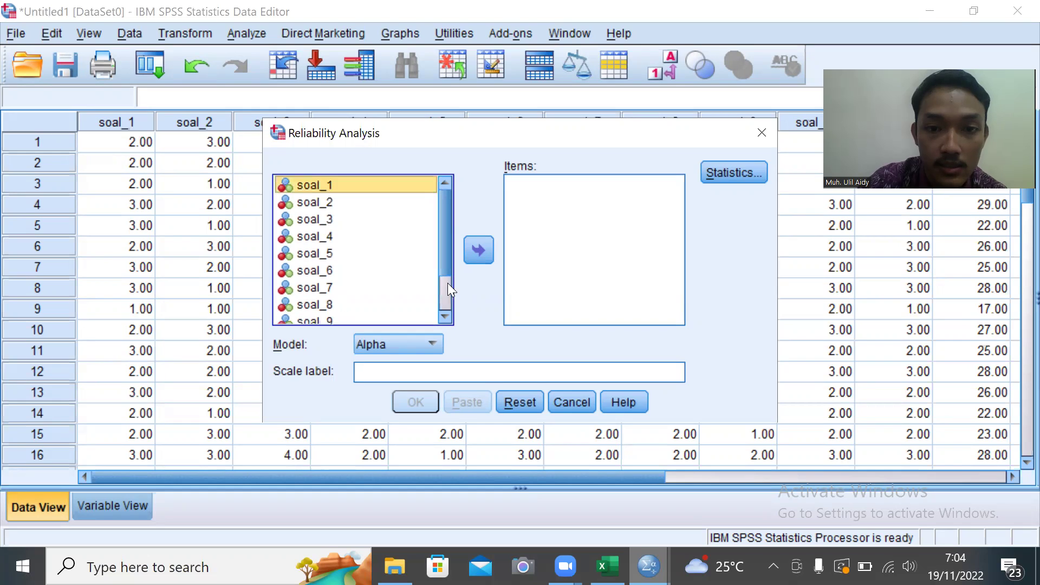
{"action": "left_click", "coordinate": [344, 186]}
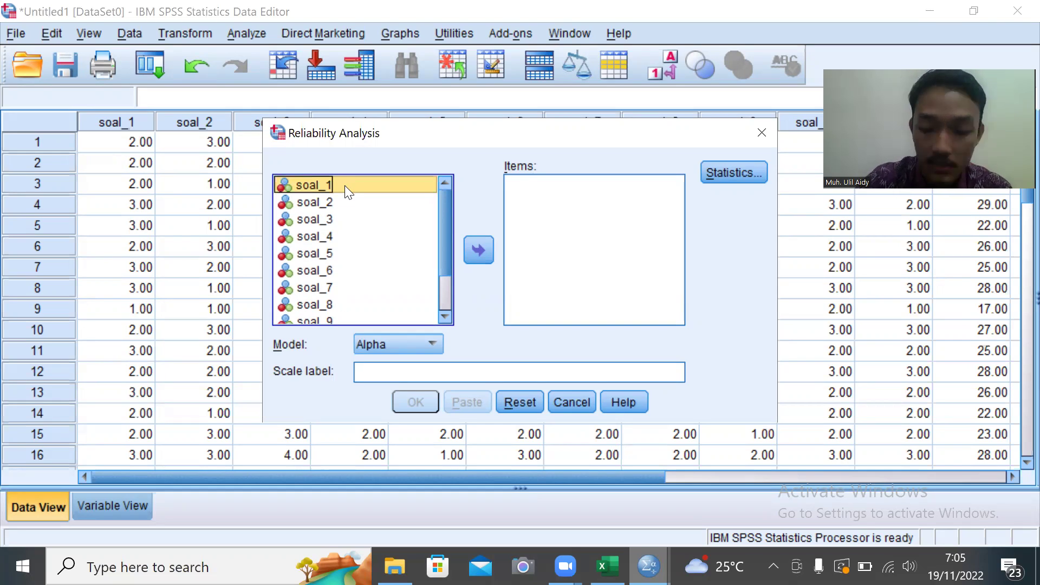
{"action": "key", "text": "shift+Down"}
{"action": "key", "text": "shift+Down"}
{"action": "key", "text": "shift+Down"}
{"action": "key", "text": "shift+Down"}
{"action": "key", "text": "shift+Down"}
{"action": "key", "text": "shift+Down"}
{"action": "key", "text": "shift+Down"}
{"action": "key", "text": "shift+Down"}
{"action": "key", "text": "shift+Down"}
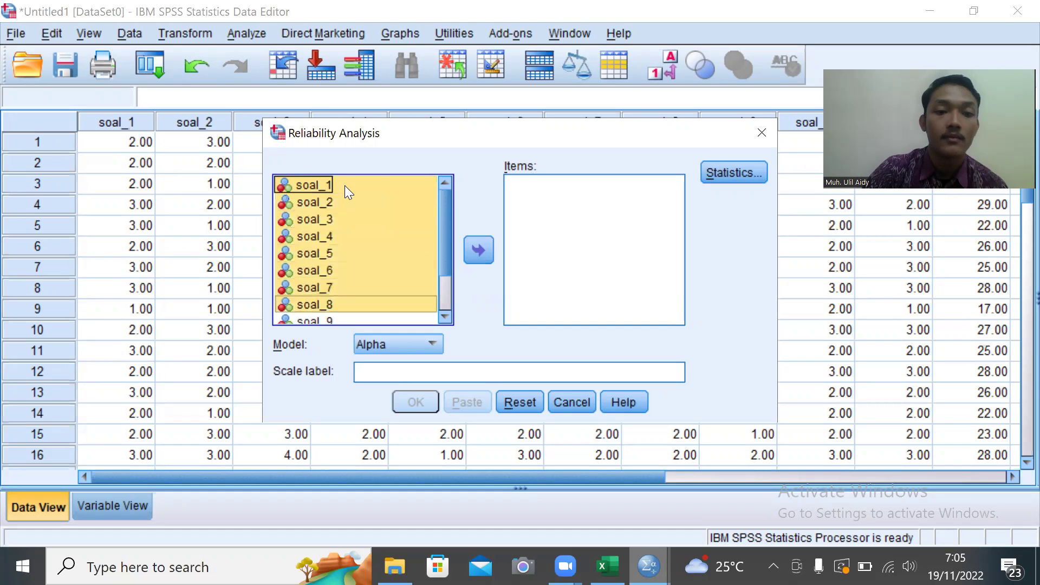
{"action": "key", "text": "shift+Down"}
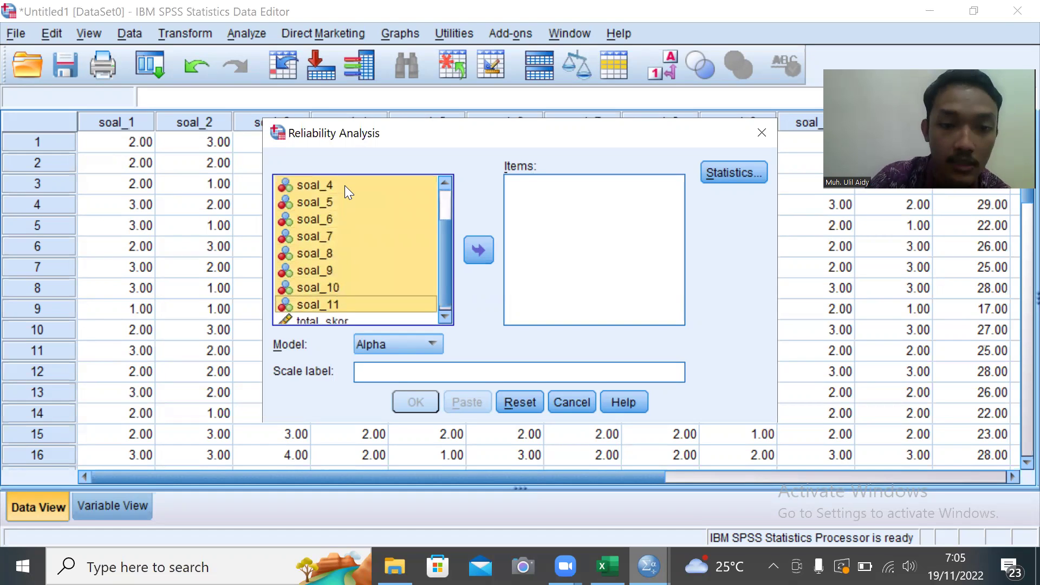
{"action": "left_click", "coordinate": [469, 248]}
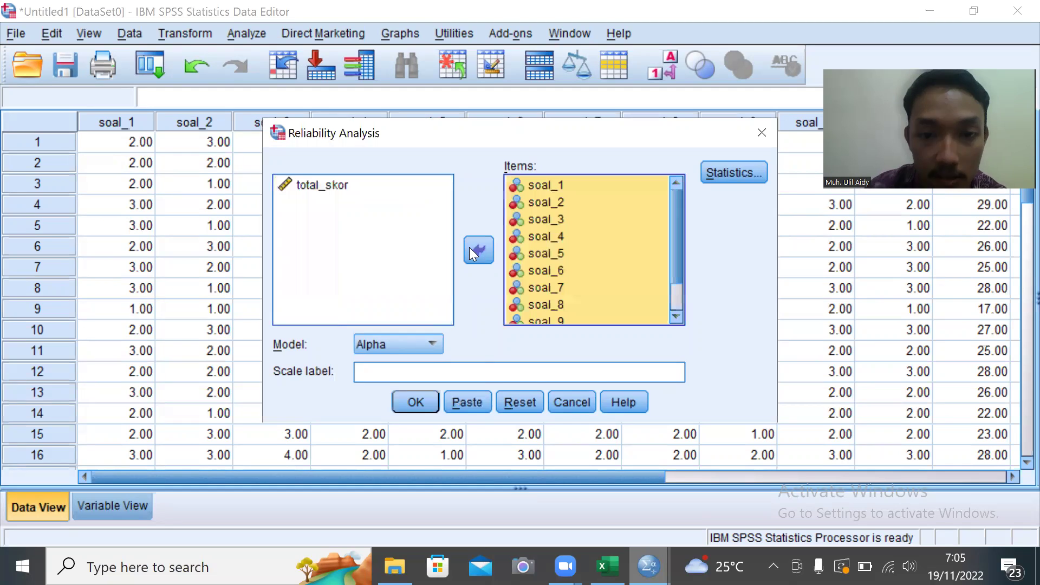
Enable the Scale if item deleted descriptives and run the reliability analysis with the Alpha model.
{"action": "left_click", "coordinate": [757, 173]}
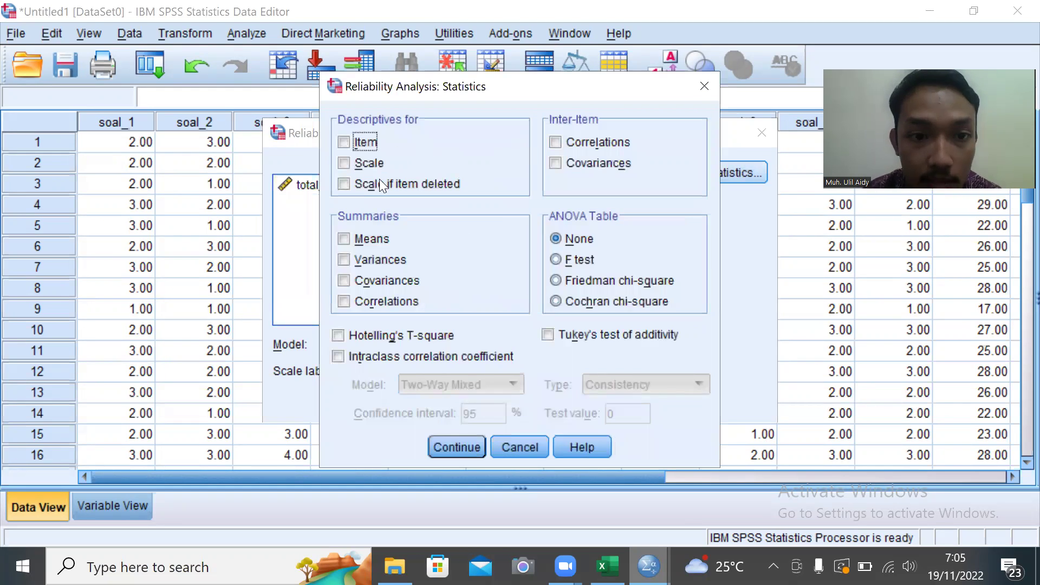
{"action": "left_click", "coordinate": [379, 183]}
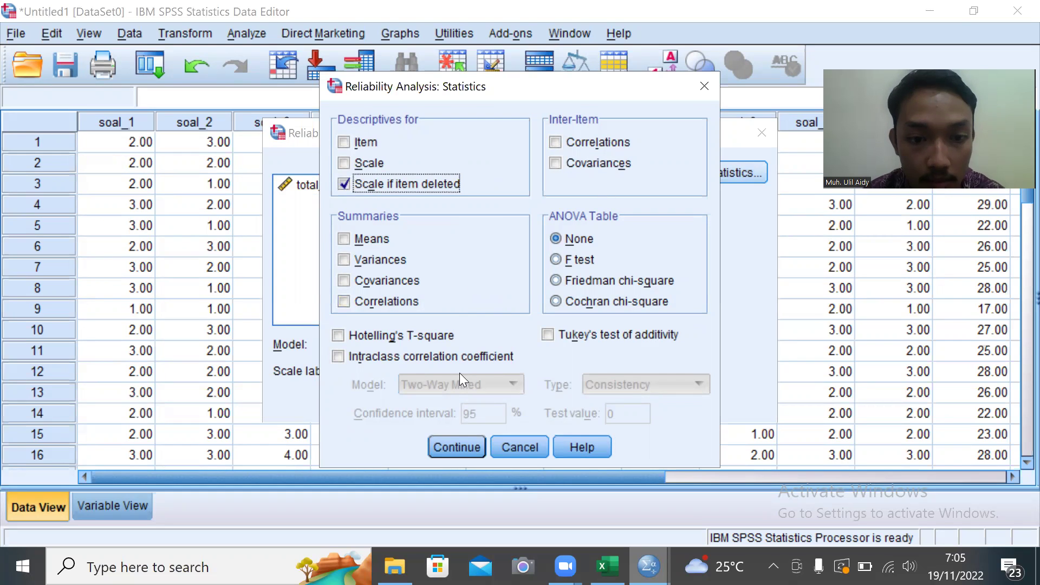
{"action": "left_click", "coordinate": [462, 450]}
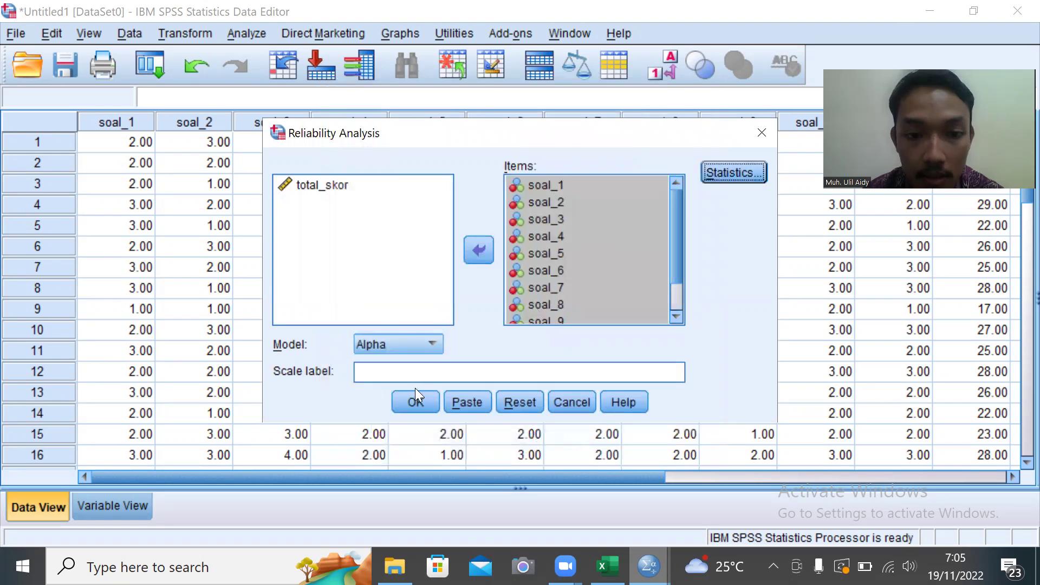
{"action": "left_click", "coordinate": [415, 402]}
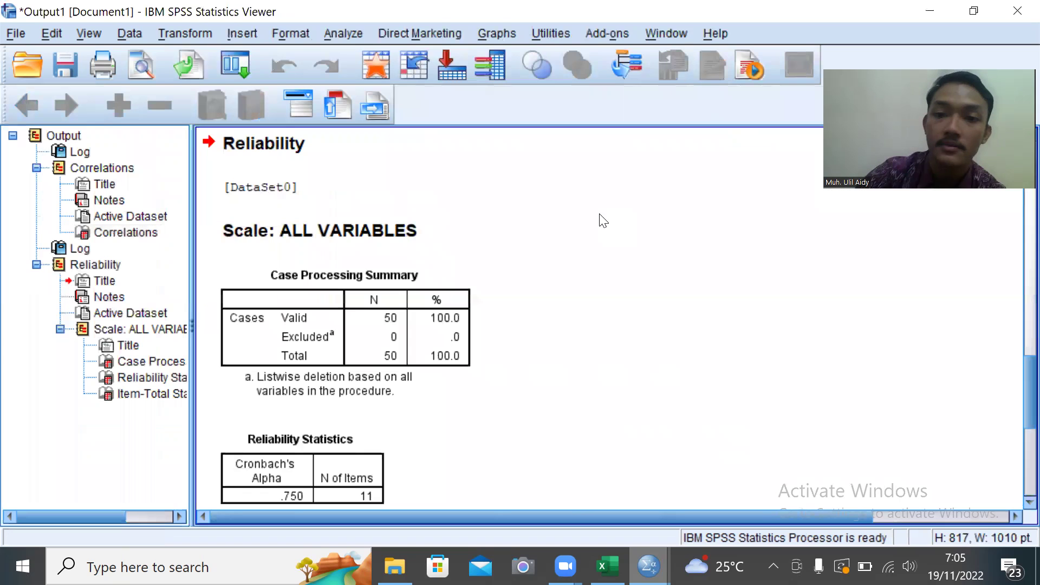
Examine the Case Processing Summary, Reliability Statistics and Item-Total Statistics tables in the reliability output.
{"action": "scroll", "coordinate": [530, 306], "scroll_direction": "down", "scroll_amount": 6}
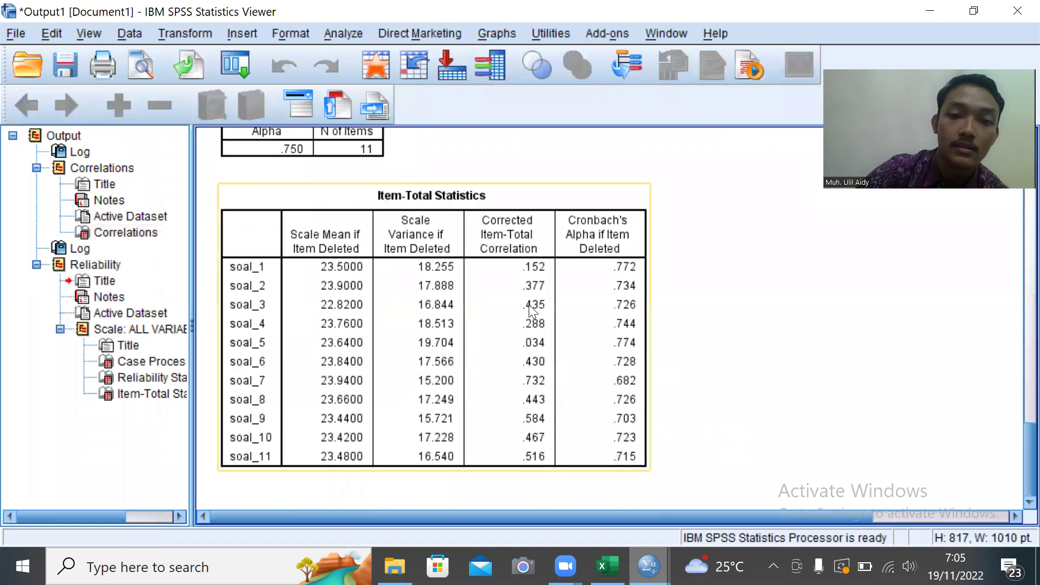
{"action": "scroll", "coordinate": [530, 306], "scroll_direction": "up", "scroll_amount": 7}
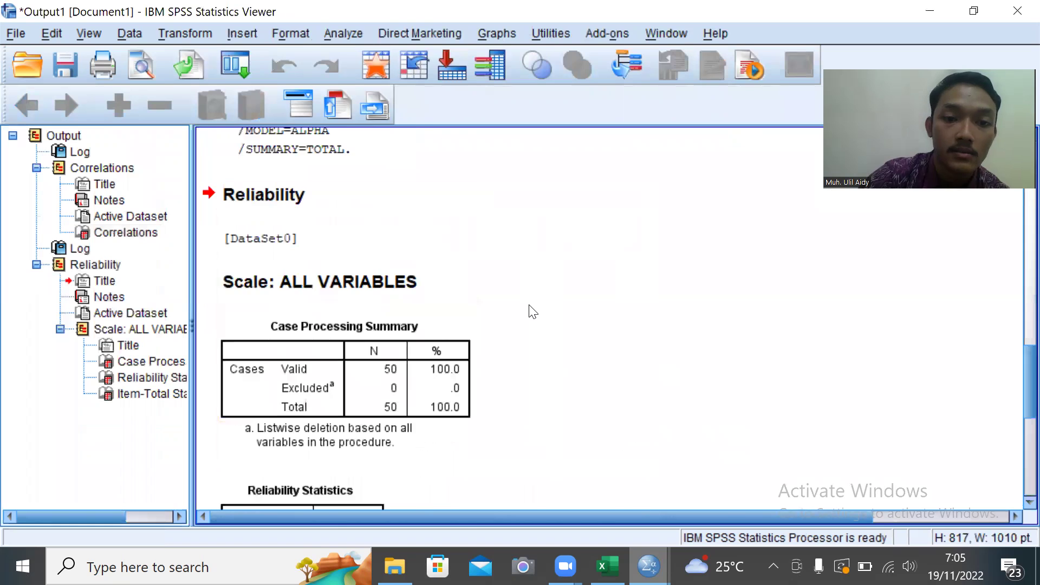
{"action": "scroll", "coordinate": [530, 311], "scroll_direction": "down", "scroll_amount": 3}
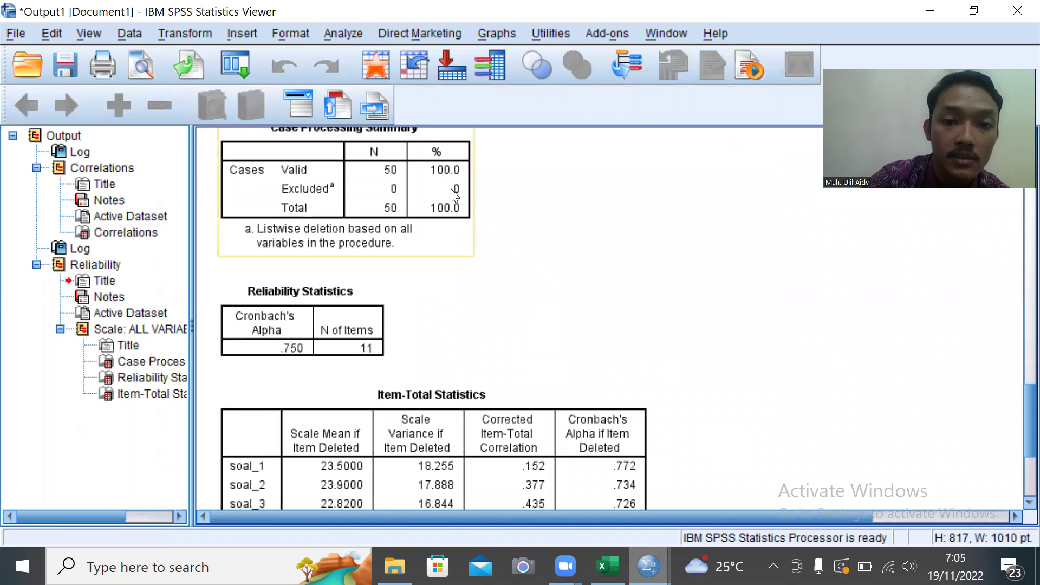
{"action": "scroll", "coordinate": [576, 197], "scroll_direction": "up", "scroll_amount": 3}
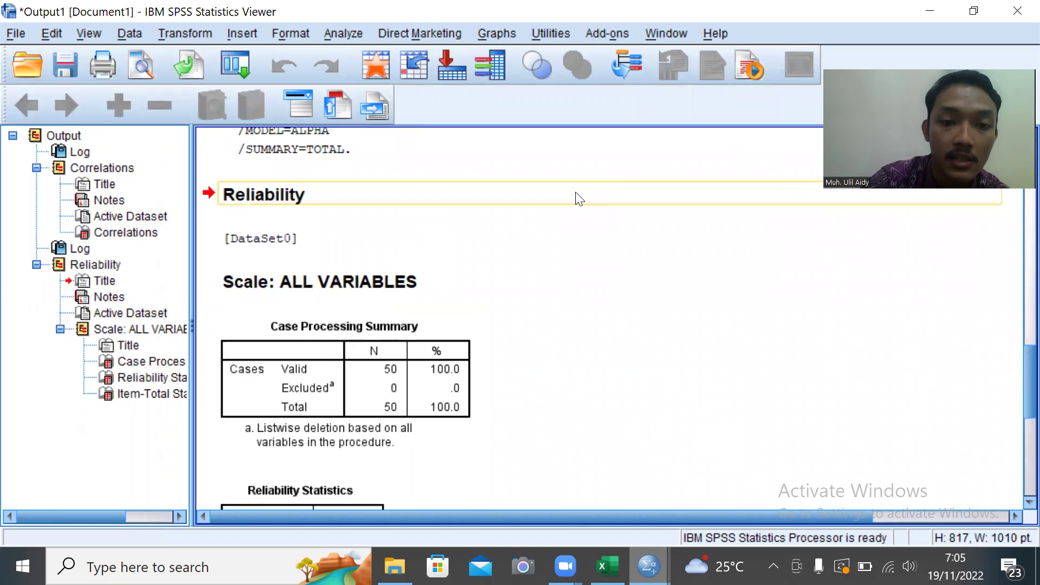
{"action": "scroll", "coordinate": [575, 198], "scroll_direction": "down", "scroll_amount": 3}
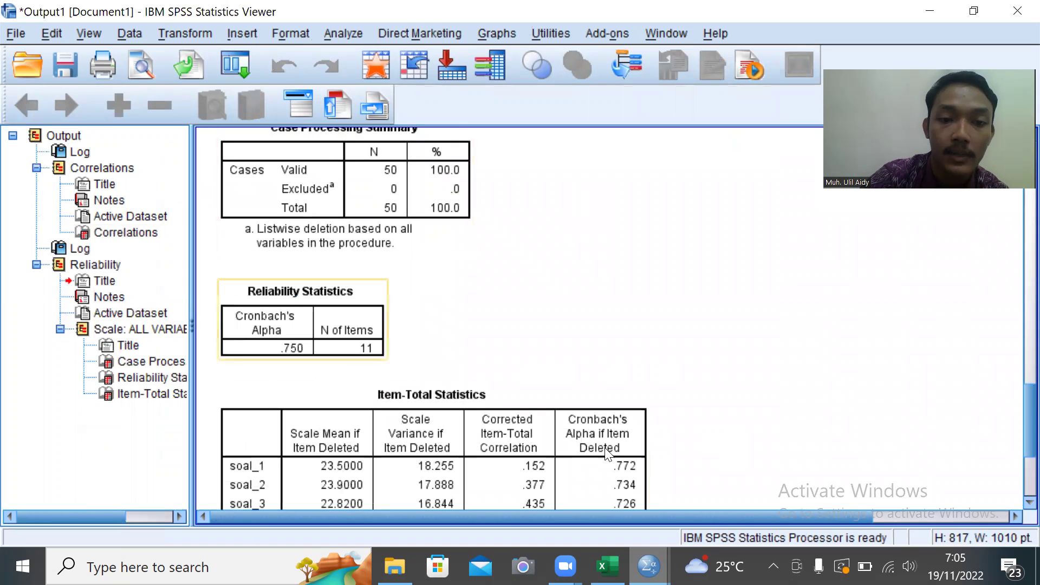
{"action": "scroll", "coordinate": [591, 289], "scroll_direction": "up", "scroll_amount": 3}
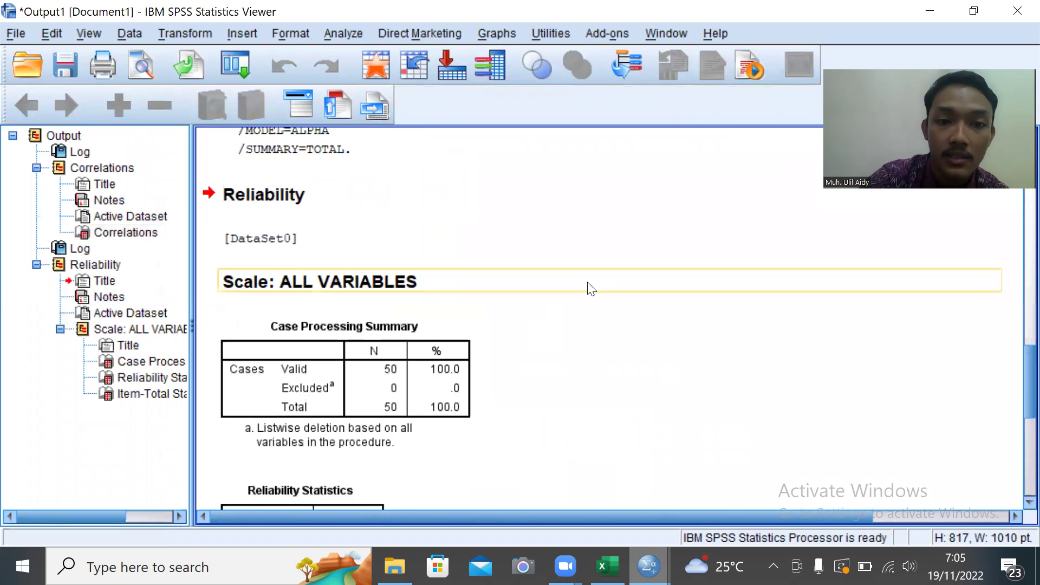
{"action": "scroll", "coordinate": [591, 289], "scroll_direction": "down", "scroll_amount": 3}
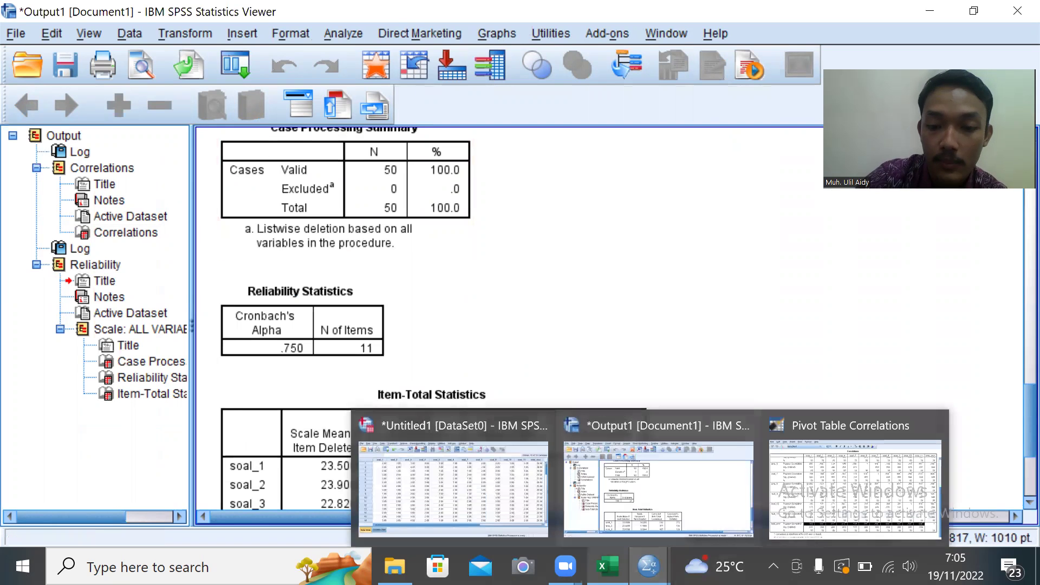
Switch to Excel and review the reliability tables and their written interpretations on the Uji Reliabilitas sheet.
{"action": "left_click", "coordinate": [607, 566]}
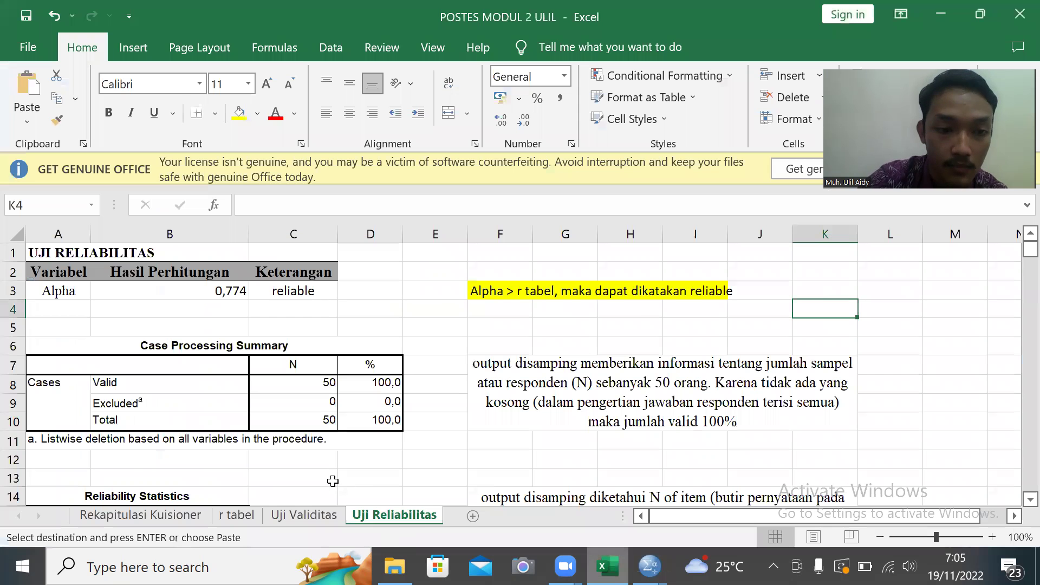
{"action": "scroll", "coordinate": [448, 386], "scroll_direction": "down", "scroll_amount": 5}
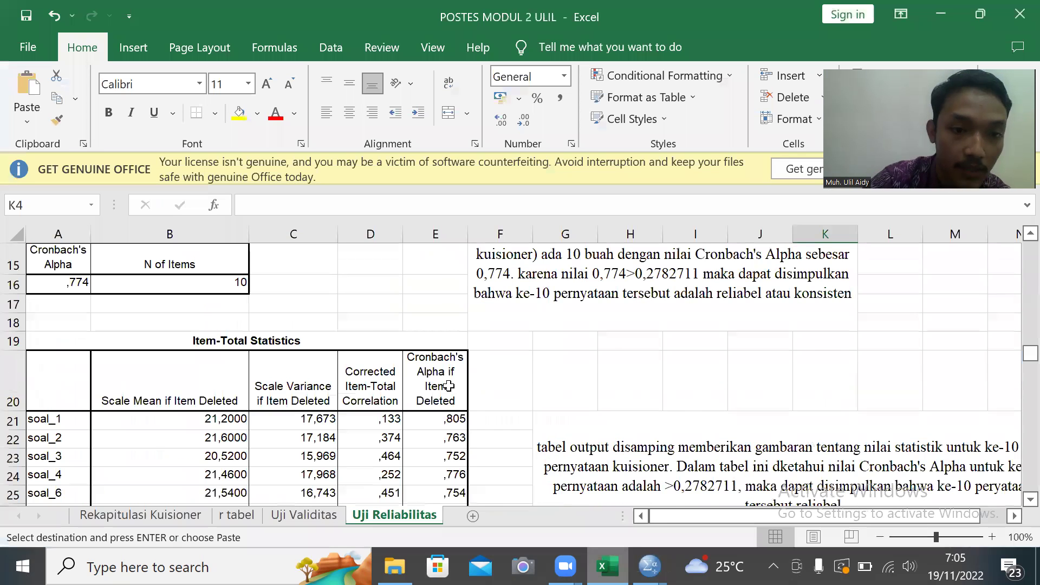
{"action": "scroll", "coordinate": [449, 386], "scroll_direction": "up", "scroll_amount": 5}
{"action": "scroll", "coordinate": [448, 385], "scroll_direction": "down", "scroll_amount": 2}
{"action": "scroll", "coordinate": [449, 385], "scroll_direction": "up", "scroll_amount": 1}
{"action": "scroll", "coordinate": [448, 386], "scroll_direction": "down", "scroll_amount": 2}
{"action": "scroll", "coordinate": [449, 385], "scroll_direction": "down", "scroll_amount": 3}
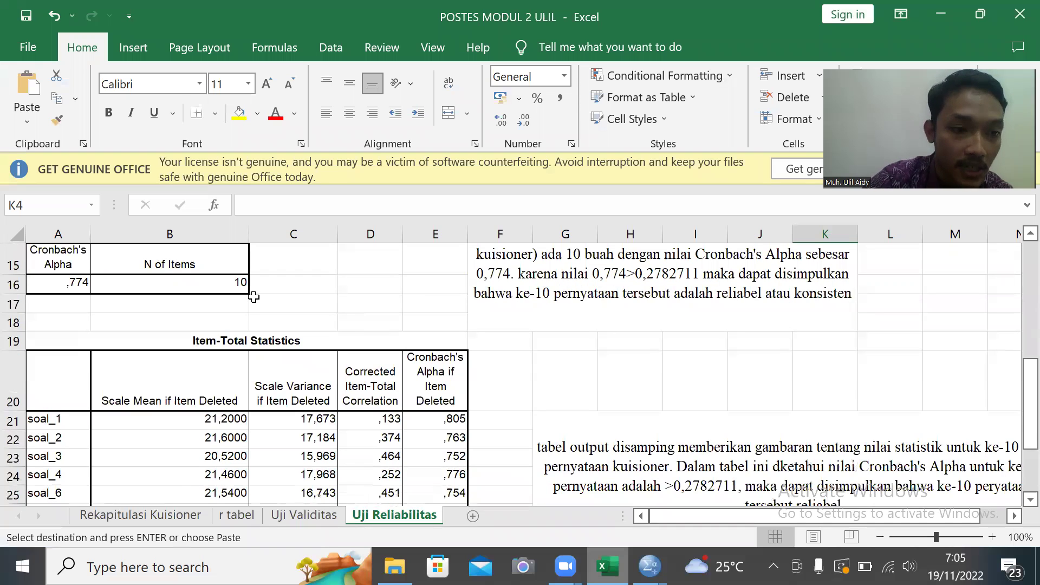
{"action": "scroll", "coordinate": [253, 297], "scroll_direction": "up", "scroll_amount": 2}
{"action": "scroll", "coordinate": [254, 297], "scroll_direction": "up", "scroll_amount": 1}
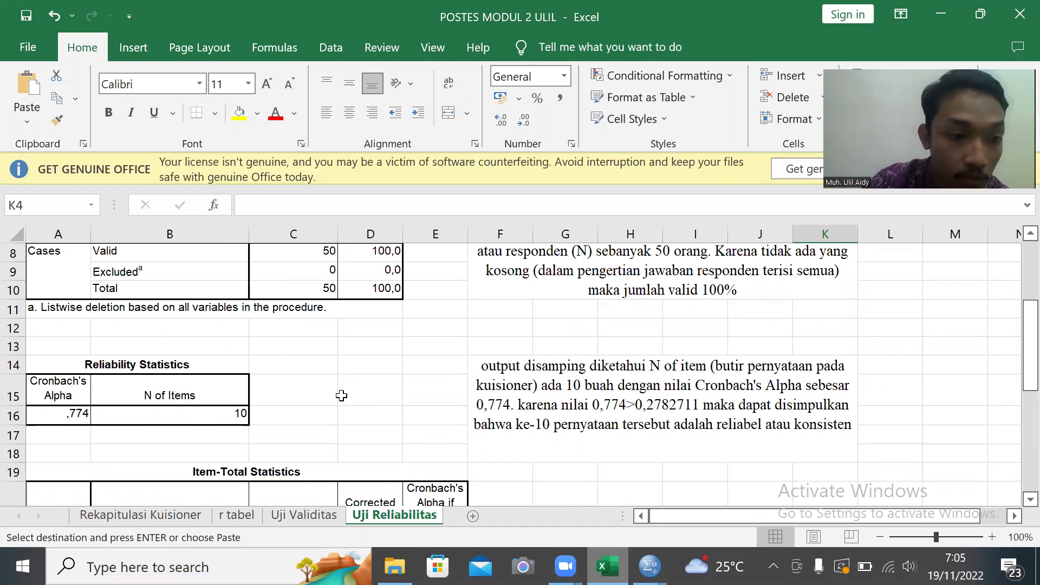
Compare the Alpha result in the Uji Reliabilitas summary with the r-tabel value on the r tabel sheet.
{"action": "scroll", "coordinate": [304, 378], "scroll_direction": "up", "scroll_amount": 3}
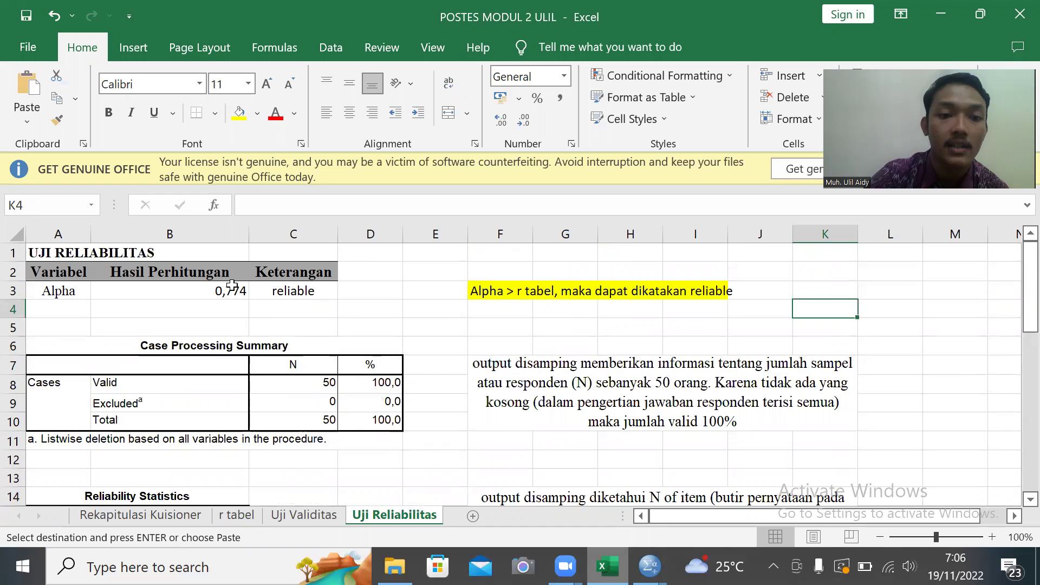
{"action": "left_click", "coordinate": [232, 287]}
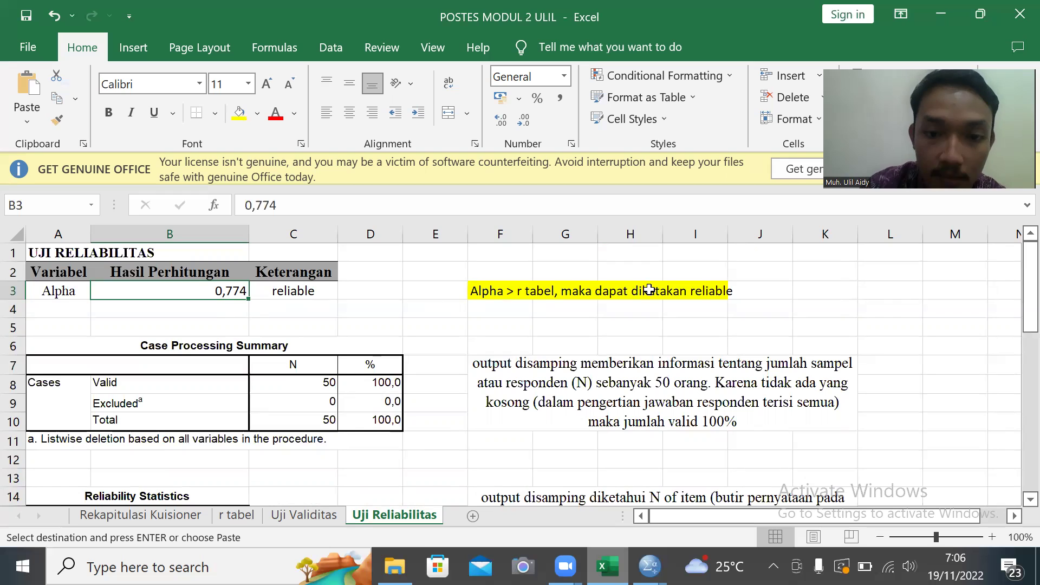
{"action": "left_click", "coordinate": [272, 313]}
{"action": "left_click", "coordinate": [195, 288]}
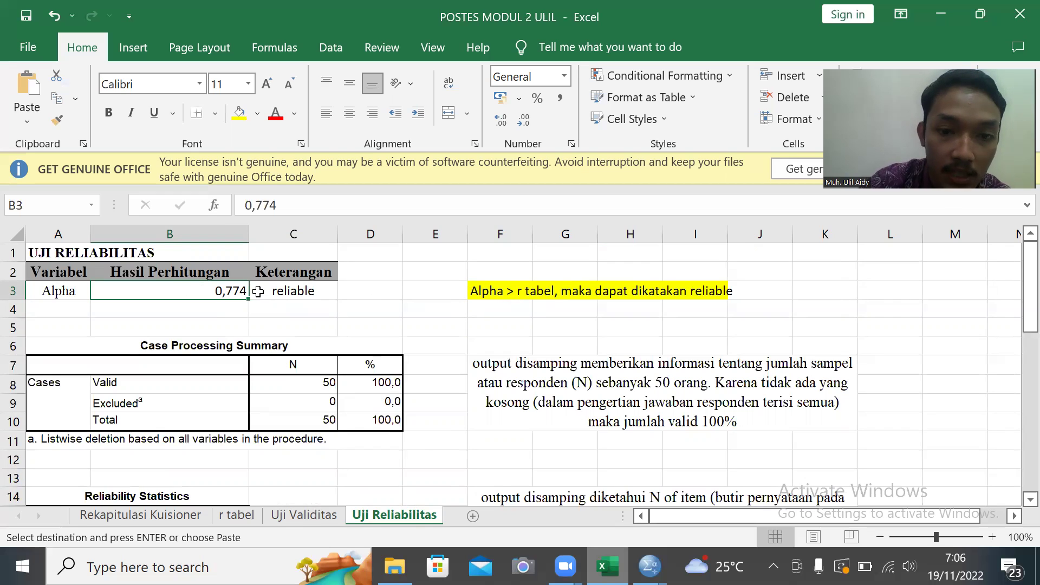
{"action": "left_click", "coordinate": [250, 521]}
{"action": "scroll", "coordinate": [597, 340], "scroll_direction": "up", "scroll_amount": 1}
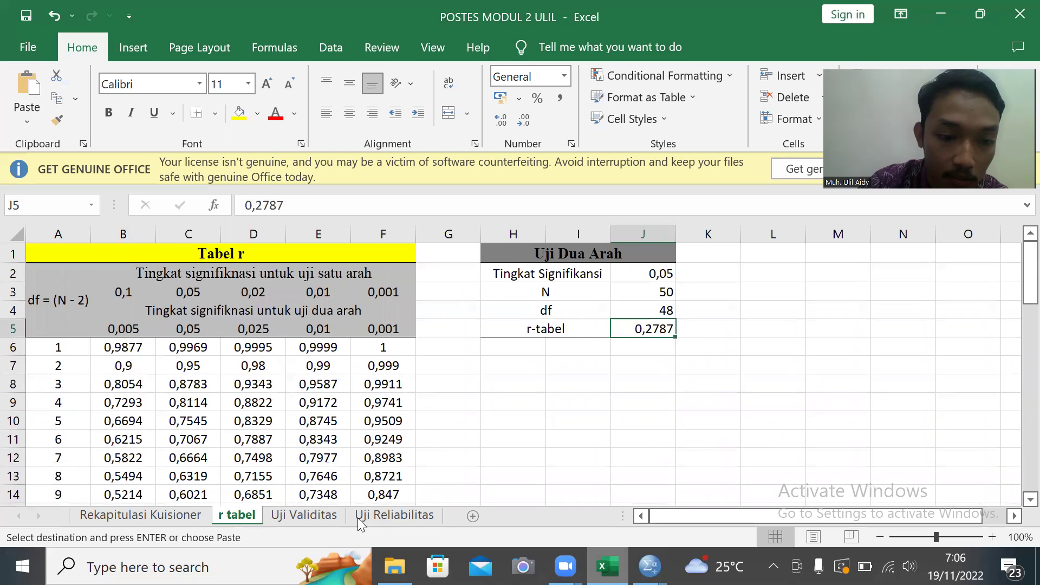
{"action": "left_click", "coordinate": [385, 515]}
{"action": "left_click", "coordinate": [201, 287]}
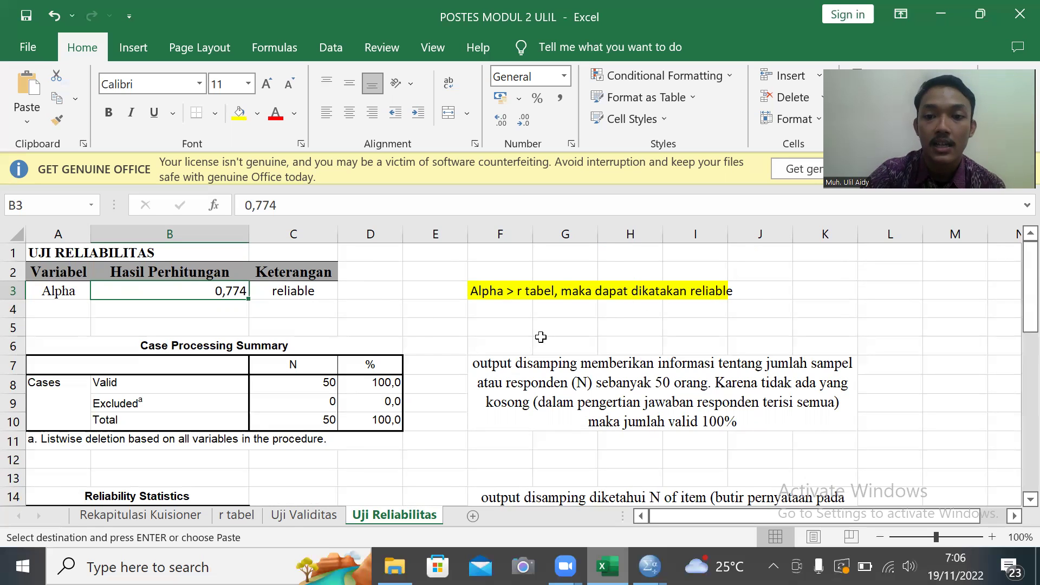
{"action": "scroll", "coordinate": [540, 337], "scroll_direction": "down", "scroll_amount": 4}
{"action": "scroll", "coordinate": [541, 337], "scroll_direction": "up", "scroll_amount": 4}
{"action": "scroll", "coordinate": [540, 337], "scroll_direction": "down", "scroll_amount": 2}
{"action": "scroll", "coordinate": [541, 337], "scroll_direction": "up", "scroll_amount": 2}
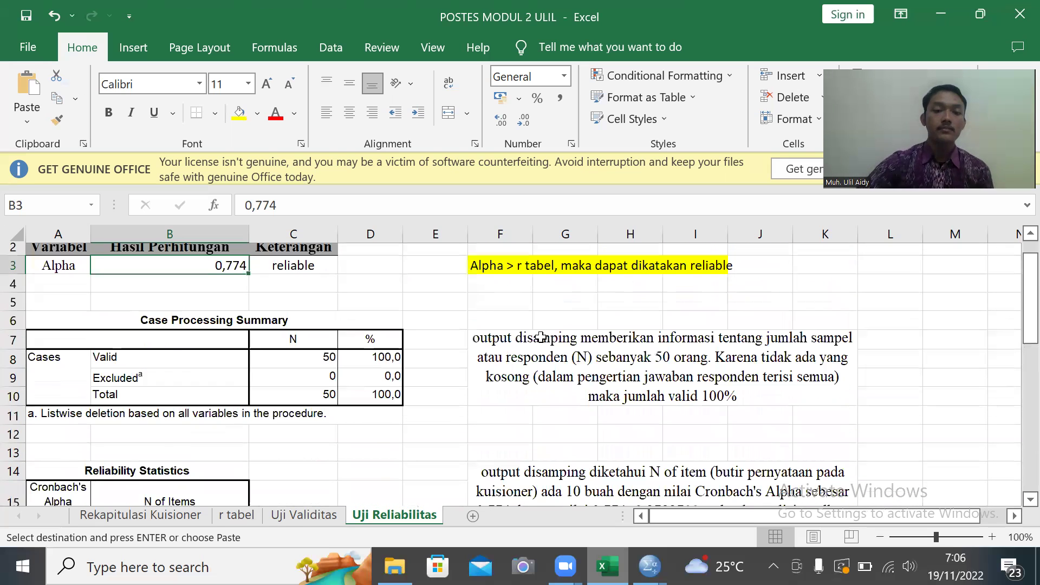
{"action": "scroll", "coordinate": [540, 337], "scroll_direction": "up", "scroll_amount": 1}
{"action": "scroll", "coordinate": [541, 337], "scroll_direction": "down", "scroll_amount": 2}
{"action": "scroll", "coordinate": [541, 337], "scroll_direction": "up", "scroll_amount": 2}
{"action": "scroll", "coordinate": [541, 337], "scroll_direction": "up", "scroll_amount": 1}
{"action": "scroll", "coordinate": [541, 337], "scroll_direction": "down", "scroll_amount": 2}
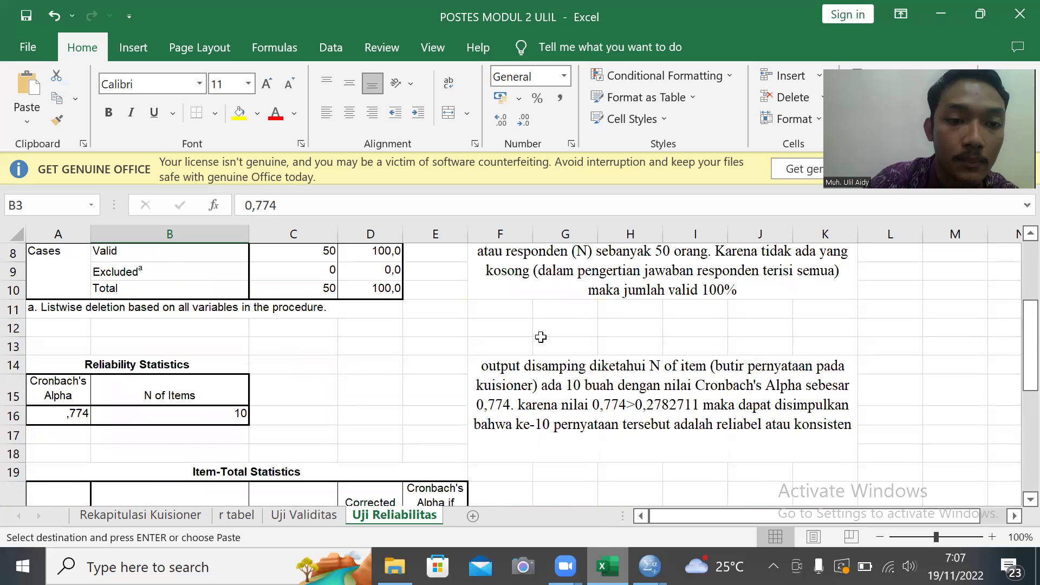
Examine the valid and excluded cases in the Case Processing Summary alongside their written interpretation.
{"action": "scroll", "coordinate": [541, 337], "scroll_direction": "up", "scroll_amount": 3}
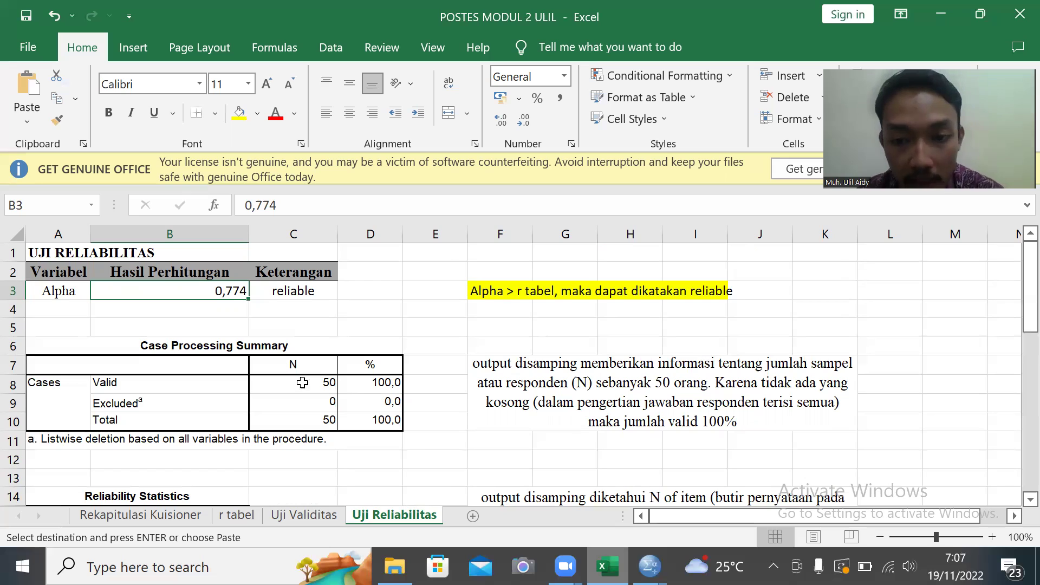
{"action": "left_click", "coordinate": [239, 400]}
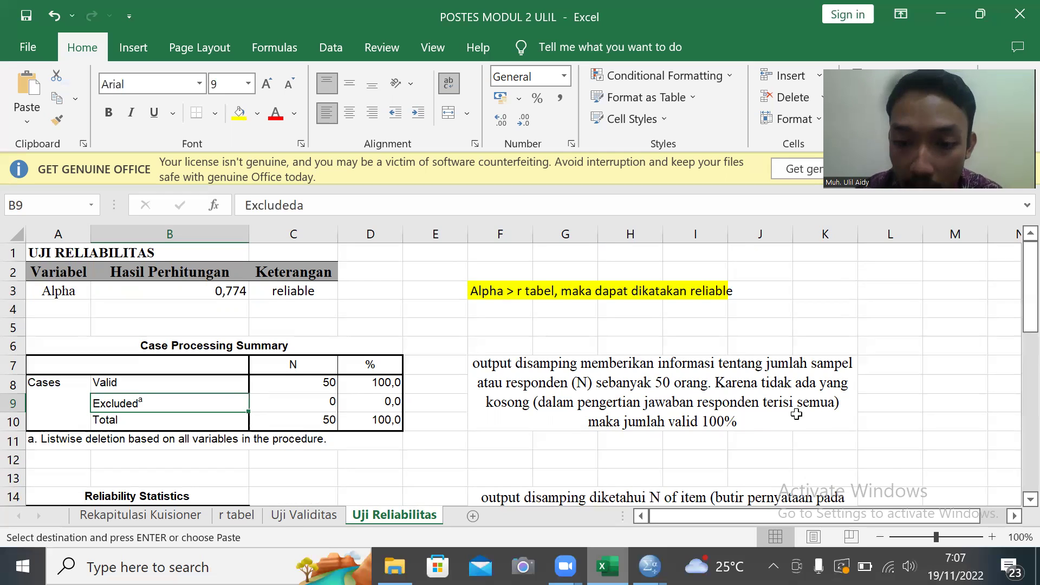
{"action": "left_click", "coordinate": [379, 382]}
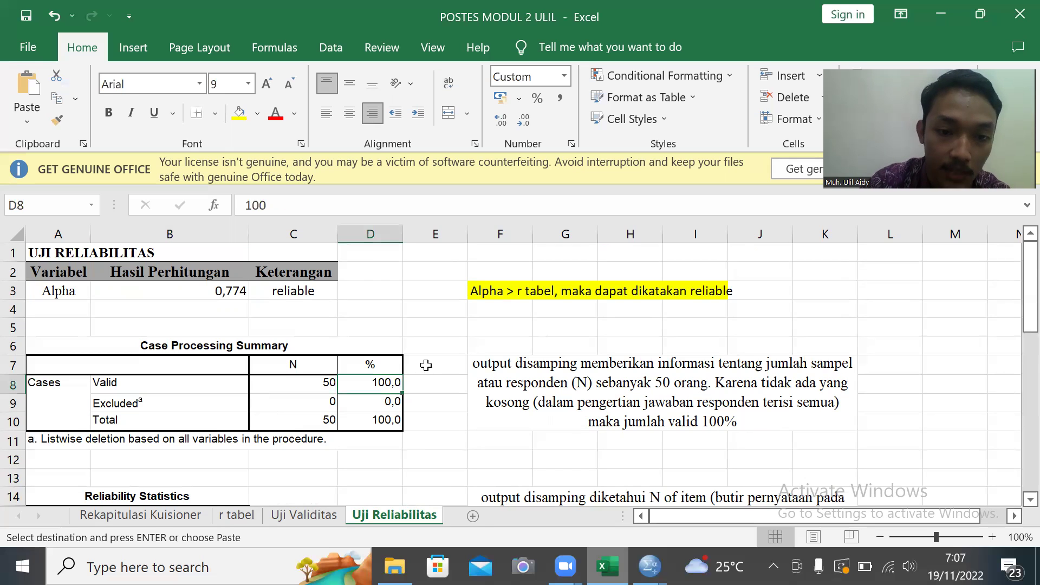
Examine the Cronbach's Alpha and N of Items in the Reliability Statistics table and read the interpretation beside it.
{"action": "scroll", "coordinate": [426, 366], "scroll_direction": "down", "scroll_amount": 3}
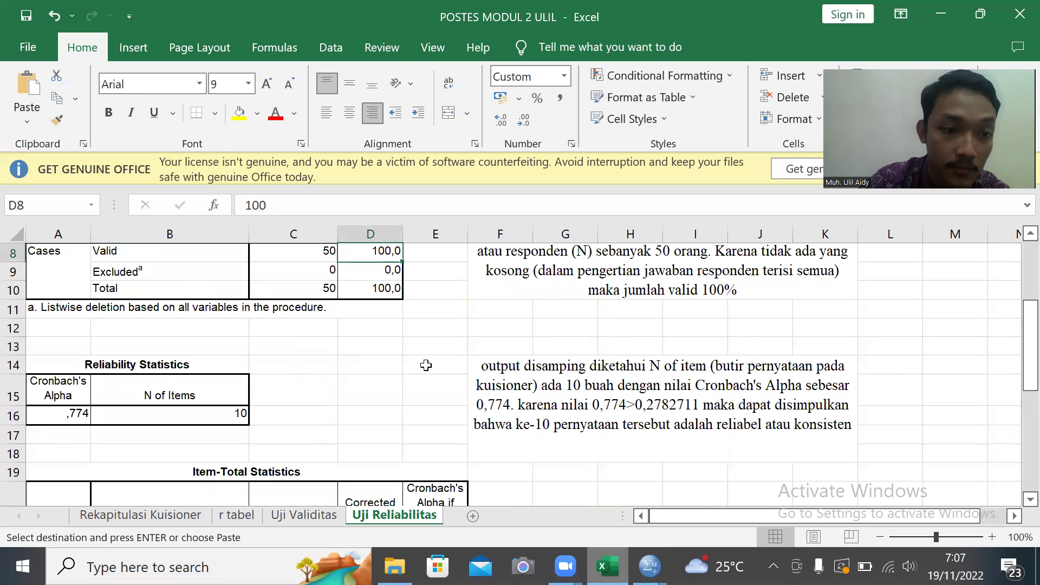
{"action": "scroll", "coordinate": [426, 366], "scroll_direction": "down", "scroll_amount": 3}
{"action": "scroll", "coordinate": [427, 366], "scroll_direction": "up", "scroll_amount": 3}
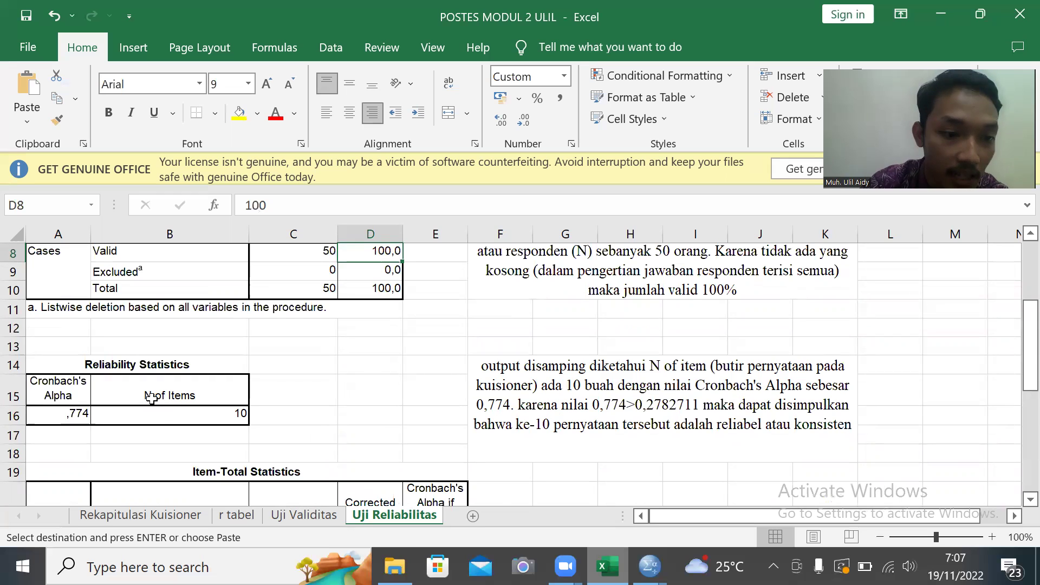
{"action": "left_click", "coordinate": [194, 415]}
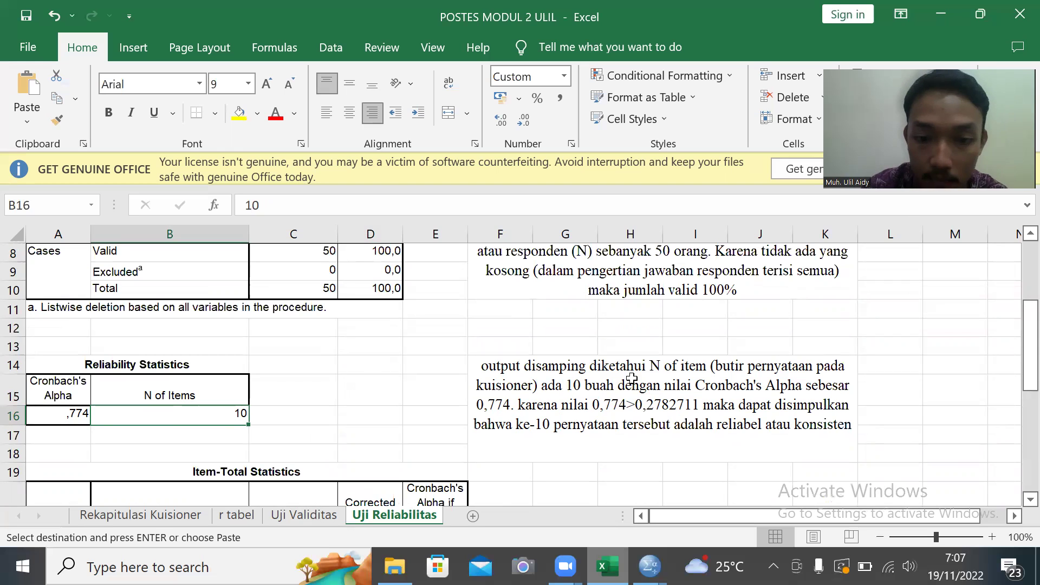
{"action": "scroll", "coordinate": [678, 417], "scroll_direction": "down", "scroll_amount": 2}
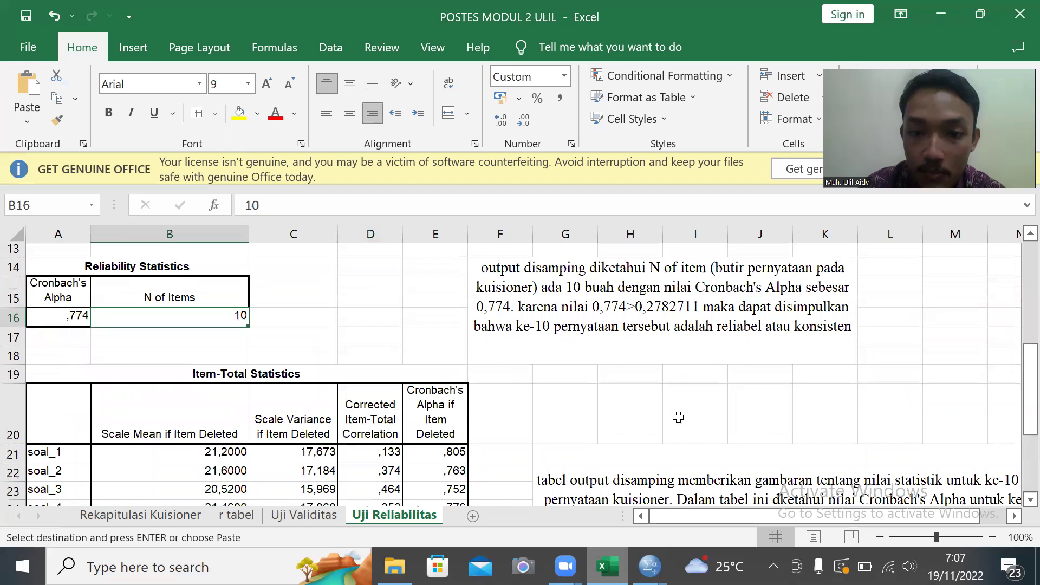
{"action": "scroll", "coordinate": [679, 417], "scroll_direction": "up", "scroll_amount": 2}
{"action": "scroll", "coordinate": [678, 417], "scroll_direction": "up", "scroll_amount": 1}
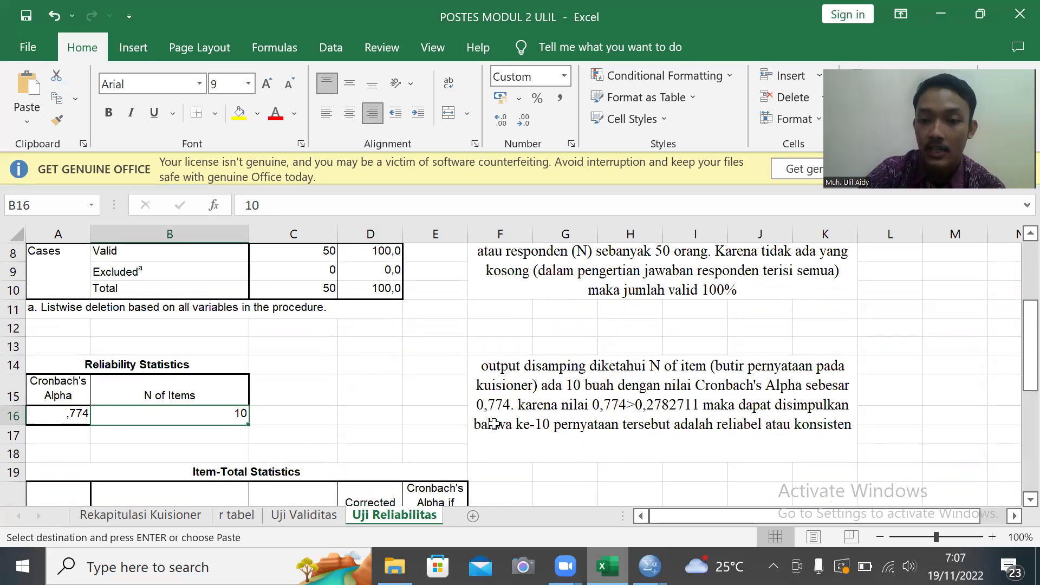
Examine the Item-Total Statistics table, including Cronbach's Alpha if Item Deleted for each soal item.
{"action": "scroll", "coordinate": [494, 423], "scroll_direction": "down", "scroll_amount": 3}
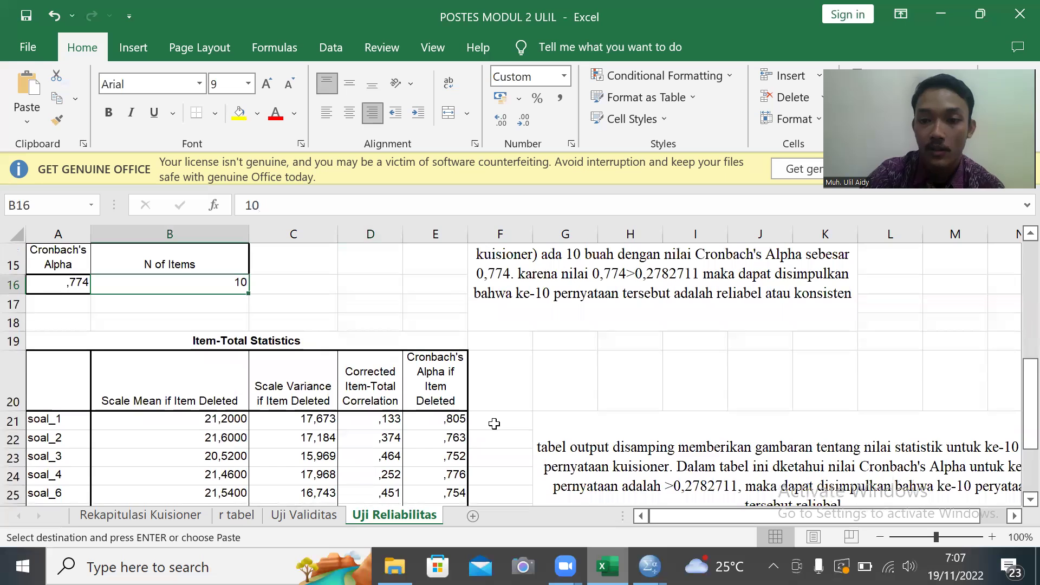
{"action": "scroll", "coordinate": [495, 423], "scroll_direction": "down", "scroll_amount": 5}
{"action": "scroll", "coordinate": [494, 424], "scroll_direction": "up", "scroll_amount": 4}
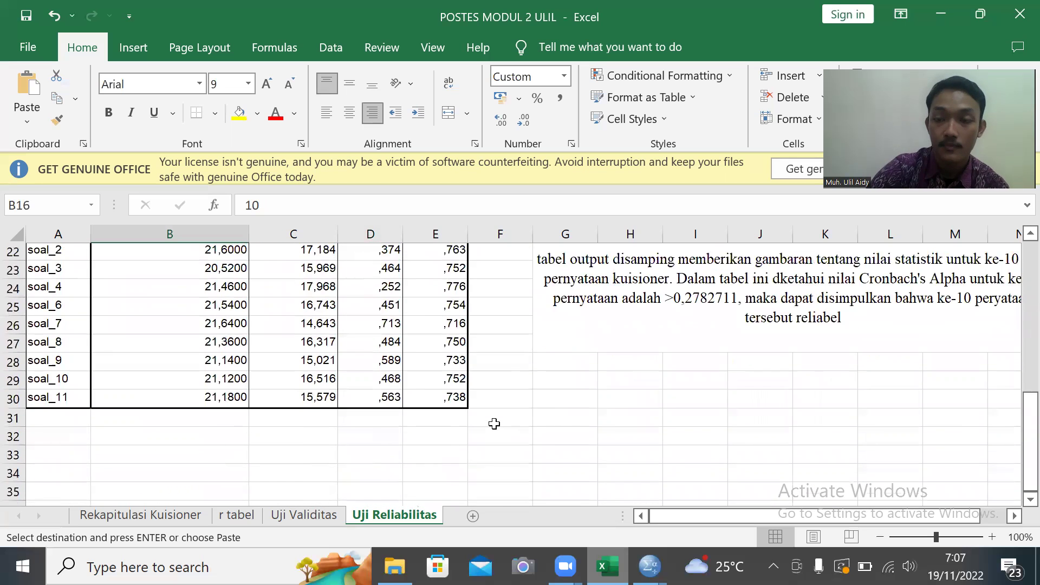
{"action": "scroll", "coordinate": [494, 424], "scroll_direction": "up", "scroll_amount": 1}
{"action": "scroll", "coordinate": [494, 423], "scroll_direction": "down", "scroll_amount": 2}
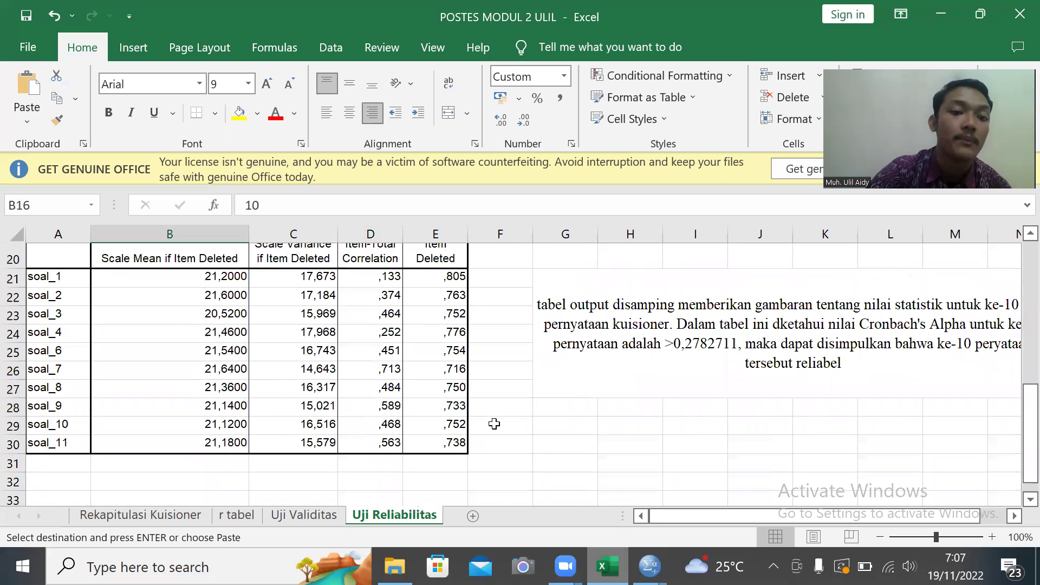
{"action": "scroll", "coordinate": [494, 424], "scroll_direction": "up", "scroll_amount": 2}
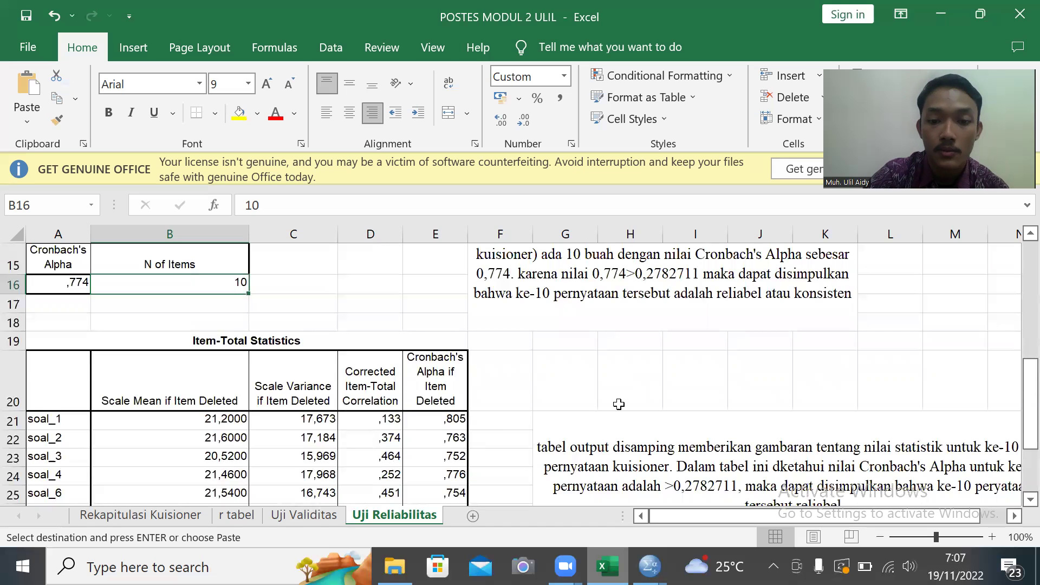
{"action": "scroll", "coordinate": [616, 378], "scroll_direction": "down", "scroll_amount": 2}
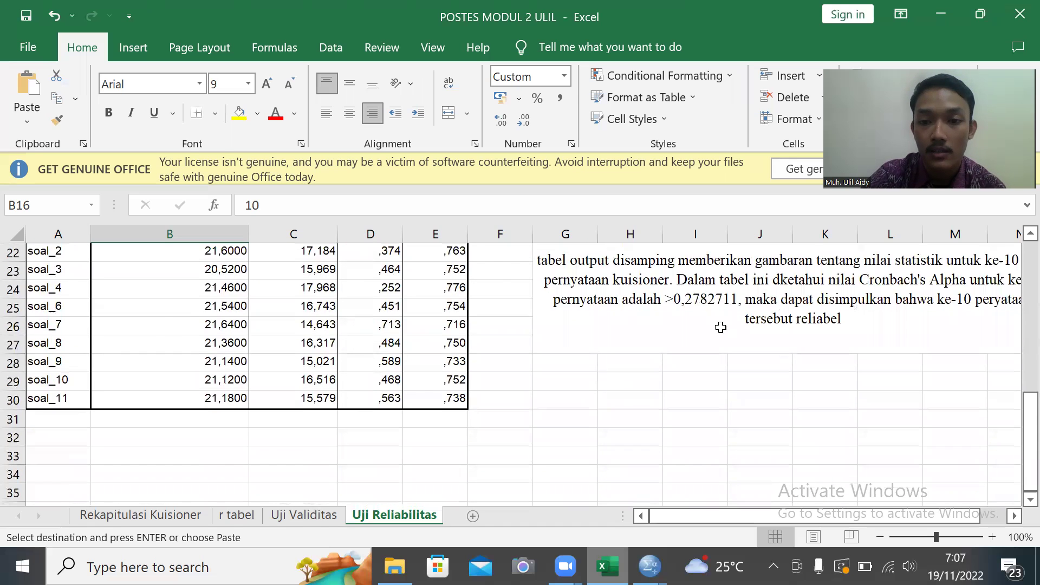
Read the full written interpretation beside the Item-Total Statistics table and check it against the item values.
{"action": "scroll", "coordinate": [721, 327], "scroll_direction": "right", "scroll_amount": 2}
{"action": "scroll", "coordinate": [721, 327], "scroll_direction": "left", "scroll_amount": 2}
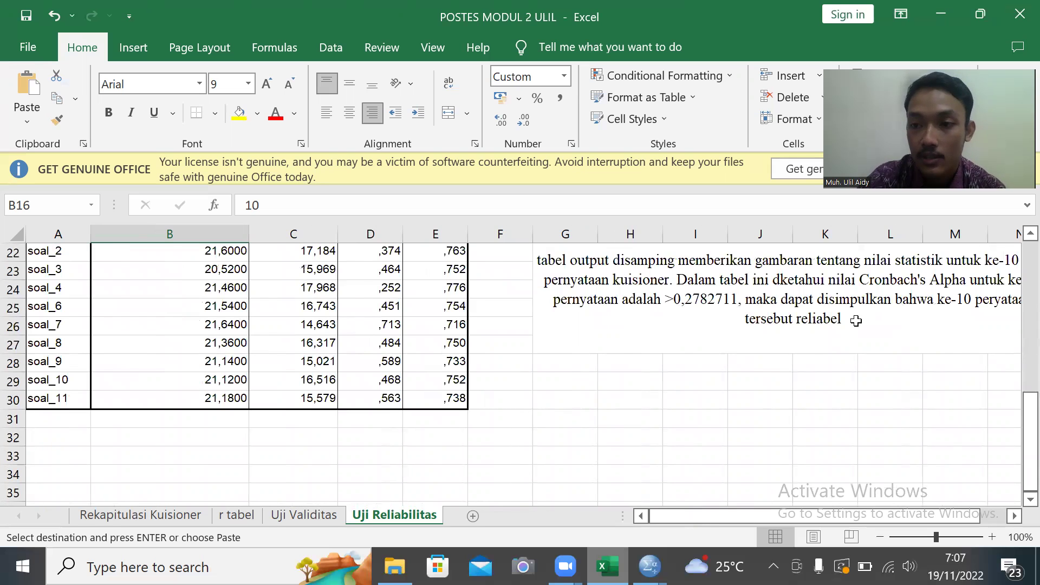
{"action": "scroll", "coordinate": [856, 321], "scroll_direction": "right", "scroll_amount": 4}
{"action": "scroll", "coordinate": [856, 320], "scroll_direction": "left", "scroll_amount": 2}
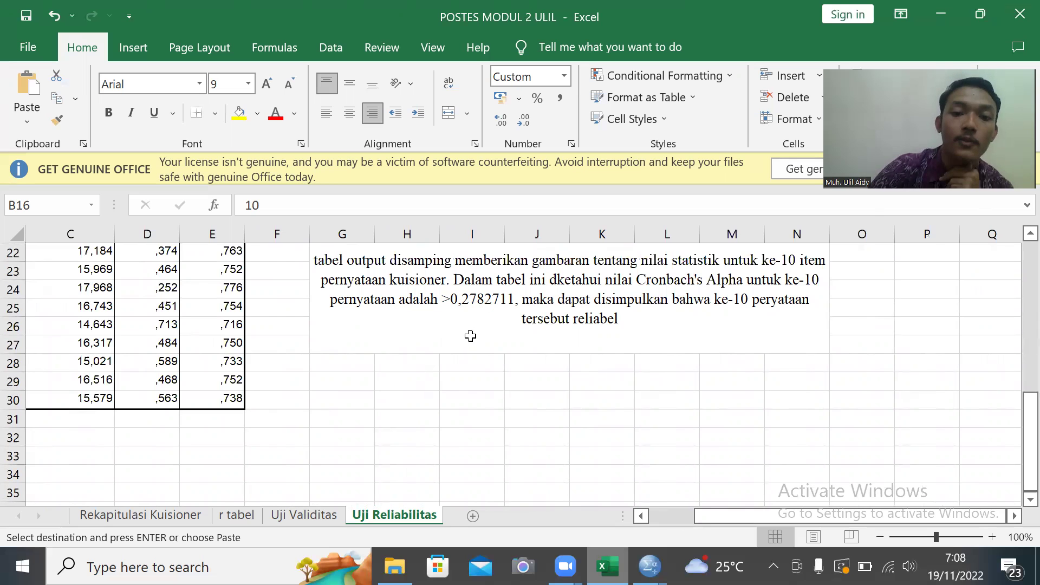
{"action": "scroll", "coordinate": [470, 336], "scroll_direction": "right", "scroll_amount": 3}
{"action": "scroll", "coordinate": [470, 337], "scroll_direction": "left", "scroll_amount": 5}
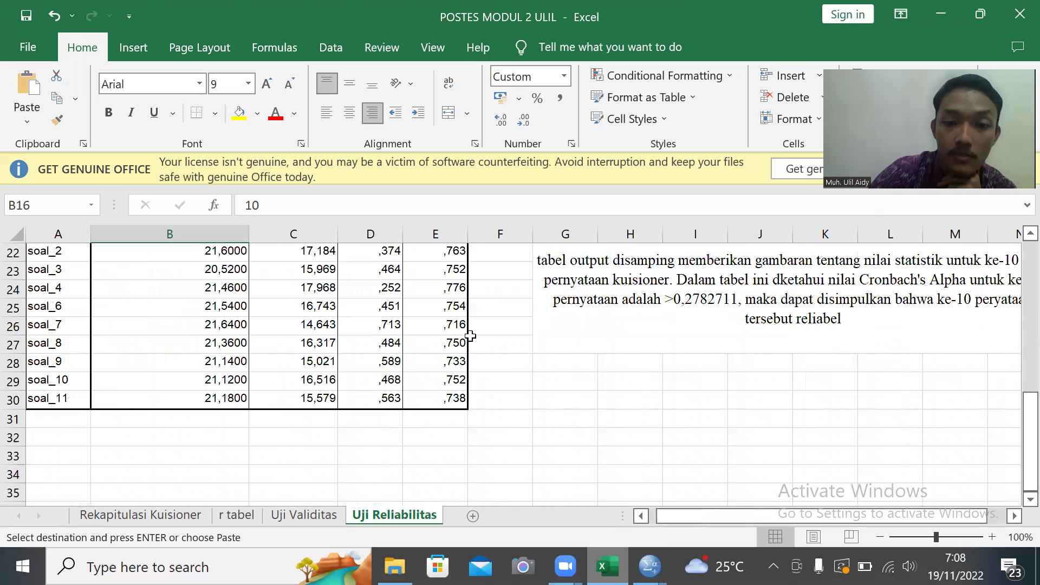
{"action": "scroll", "coordinate": [470, 337], "scroll_direction": "right", "scroll_amount": 3}
{"action": "scroll", "coordinate": [470, 336], "scroll_direction": "left", "scroll_amount": 3}
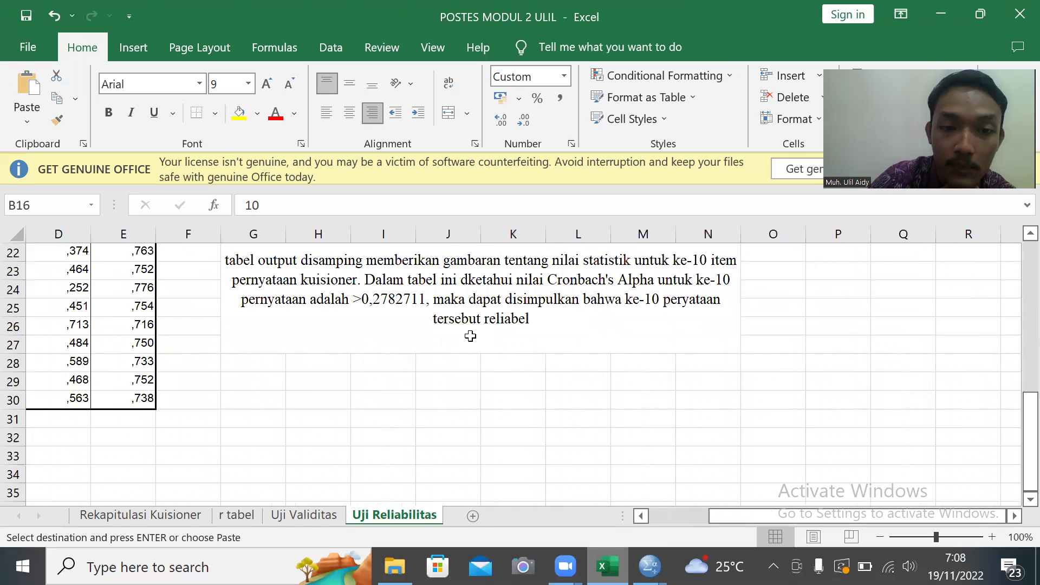
{"action": "scroll", "coordinate": [542, 318], "scroll_direction": "right", "scroll_amount": 1}
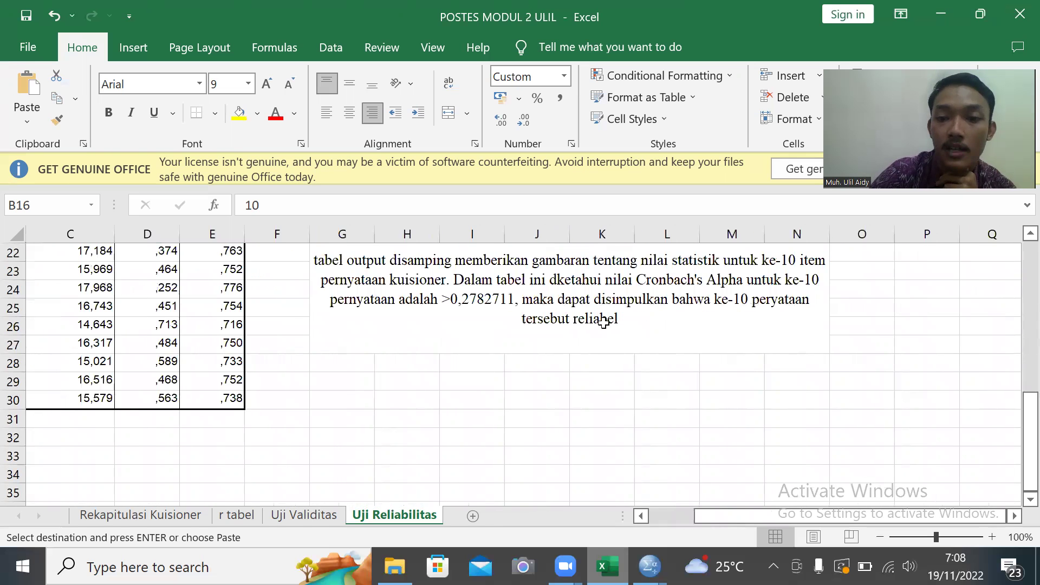
{"action": "scroll", "coordinate": [524, 332], "scroll_direction": "left", "scroll_amount": 2}
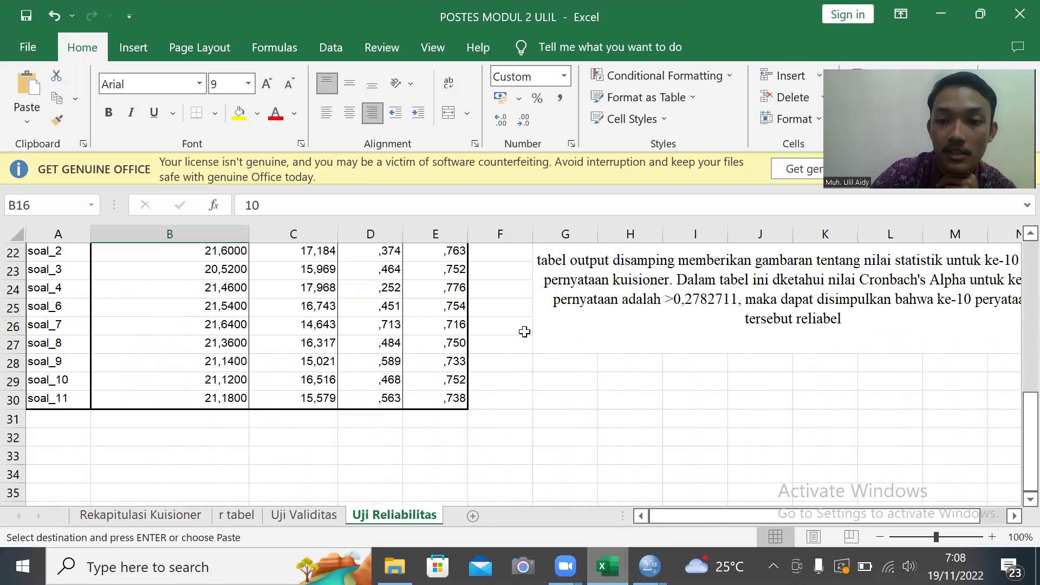
{"action": "scroll", "coordinate": [524, 332], "scroll_direction": "up", "scroll_amount": 7}
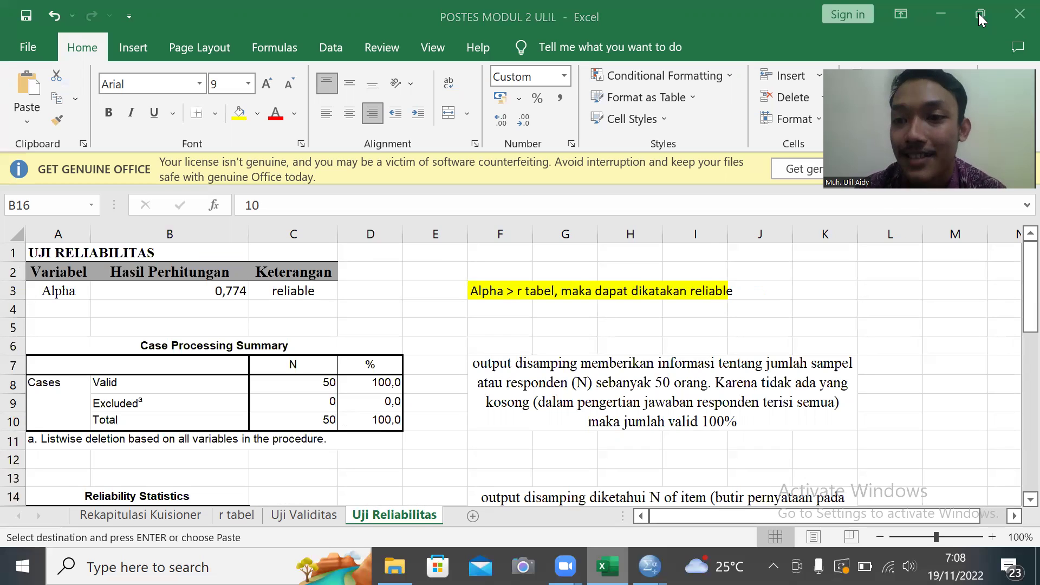
{"action": "left_click", "coordinate": [642, 193]}
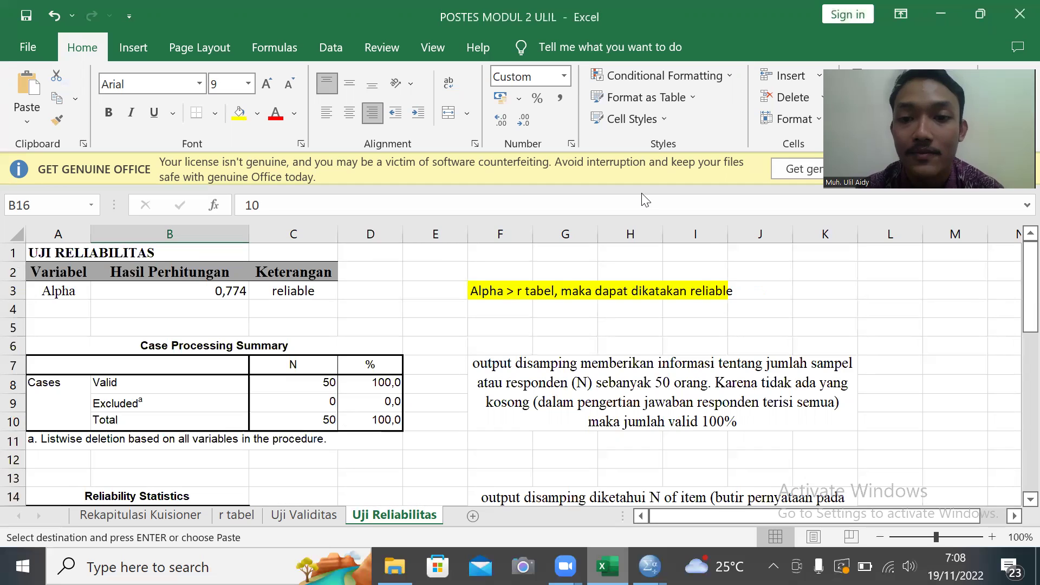
{"action": "left_click", "coordinate": [974, 1]}
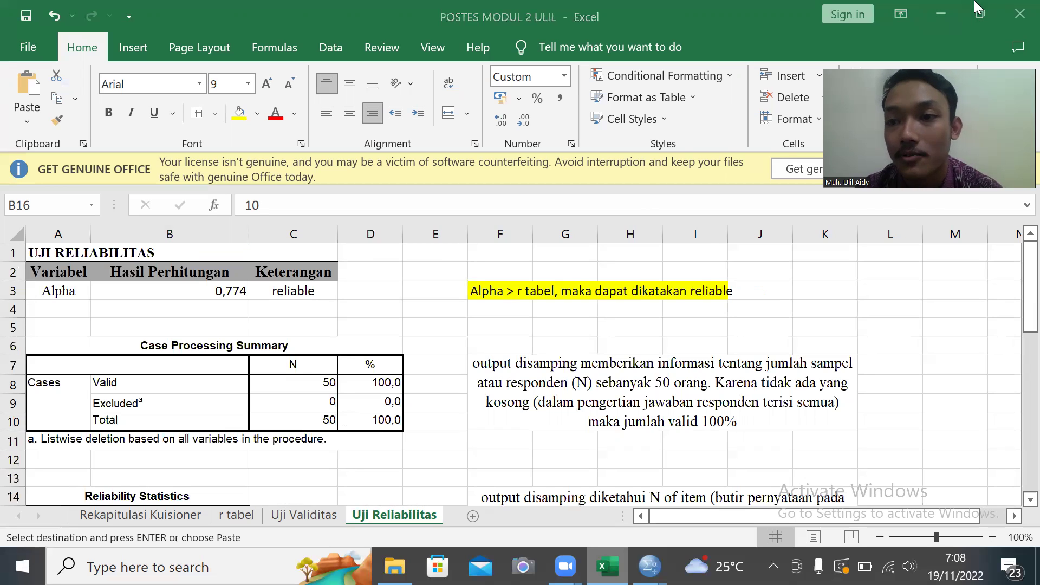